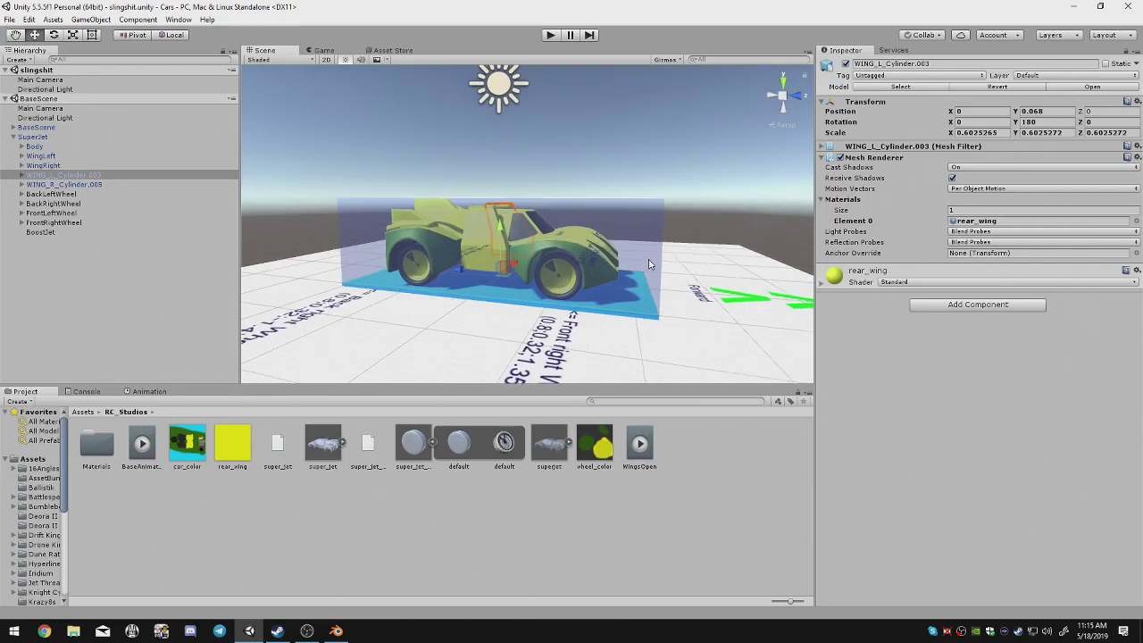
Examine the SuperJet car model and its side wings from the front, both sides and above.
left_click_drag(556, 357, 393, 327, "alt")
scroll(554, 268, "up", 10)
left_click_drag(633, 242, 477, 260, "alt")
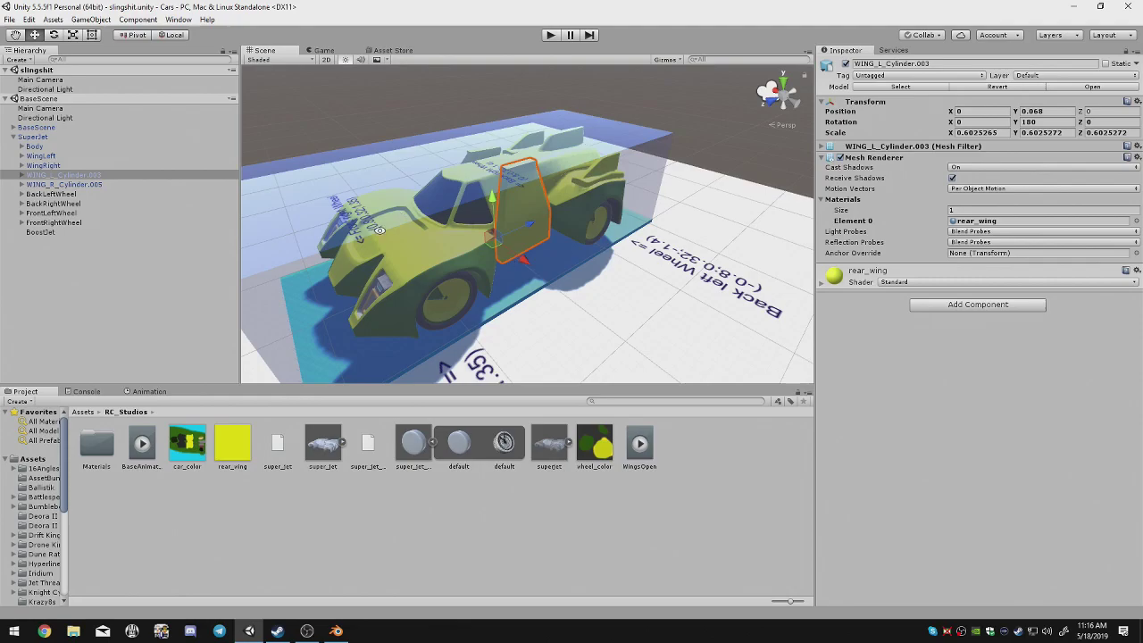
left_click_drag(379, 231, 631, 297, "alt")
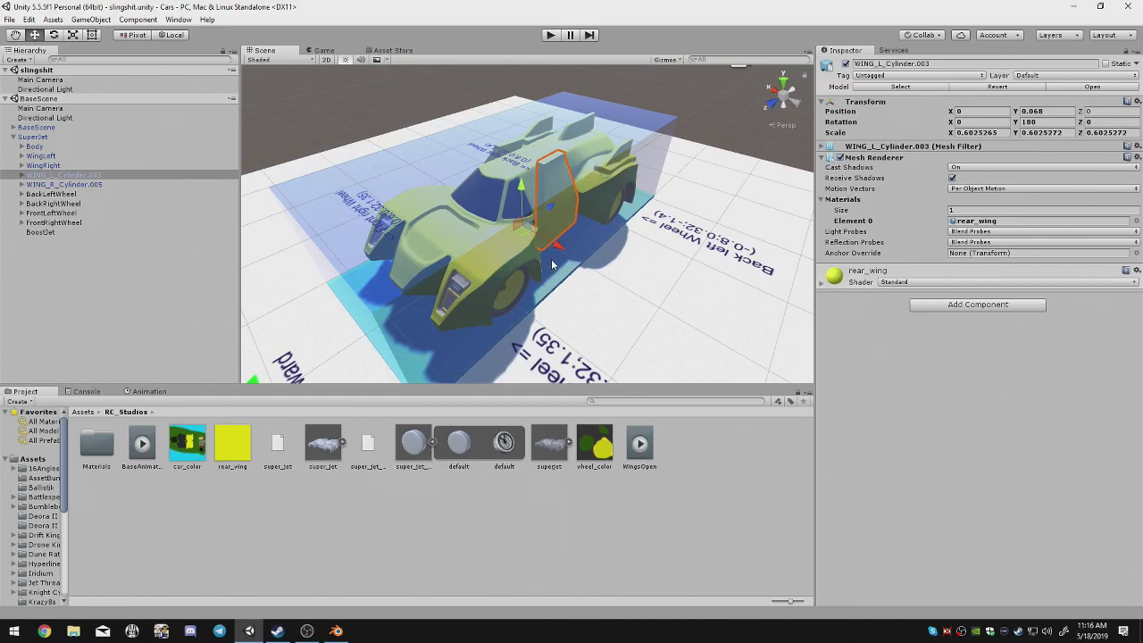
left_click_drag(528, 229, 604, 226, "alt")
left_click(681, 76)
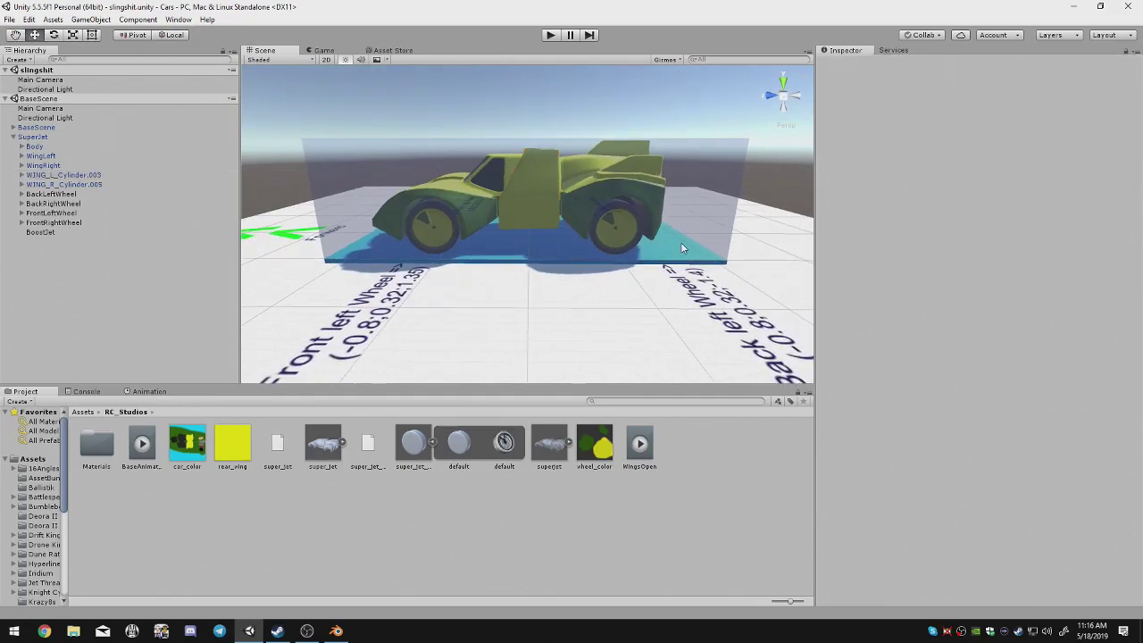
scroll(680, 242, "up", 3)
left_click_drag(681, 243, 803, 249, "alt")
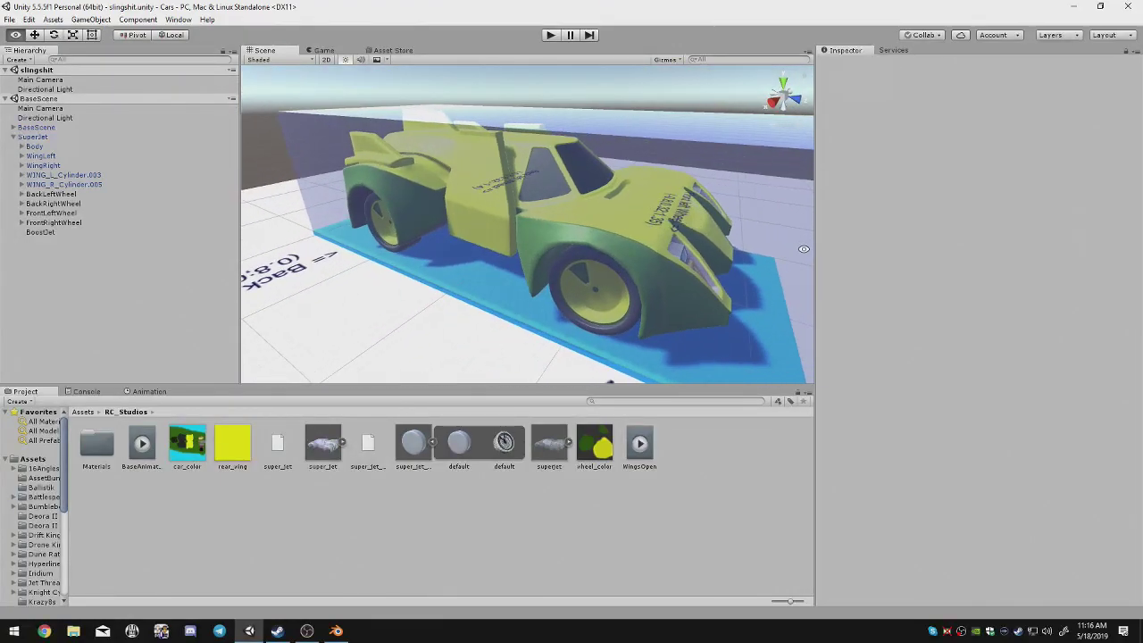
left_click_drag(419, 240, 308, 238, "alt")
mouse_move(623, 243)
left_mouse_down("alt")
mouse_move(334, 229)
mouse_move(320, 274)
mouse_move(482, 217)
left_mouse_up("alt")
scroll(505, 224, "up", 5)
left_click_drag(564, 235, 507, 240, "alt")
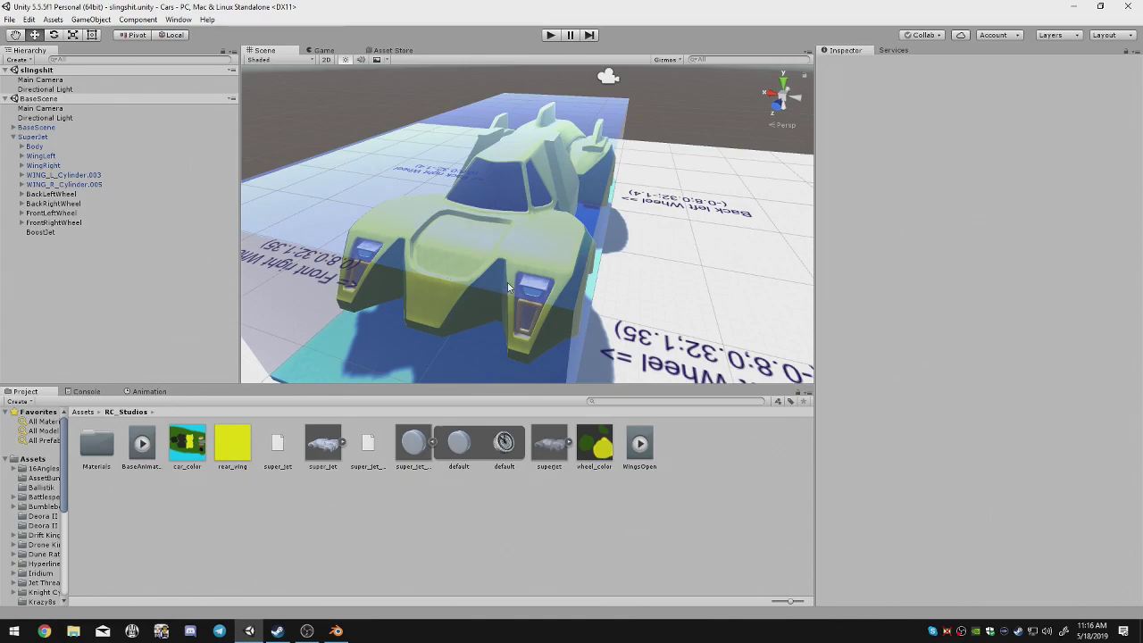
left_click_drag(571, 313, 553, 286, "alt")
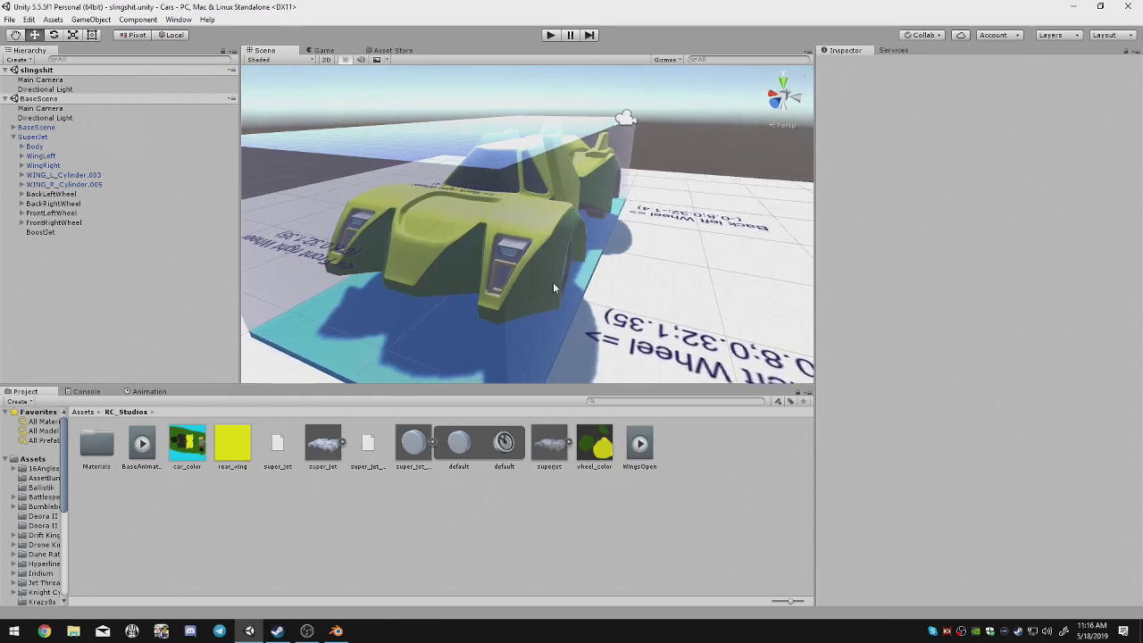
scroll(546, 269, "down", 3)
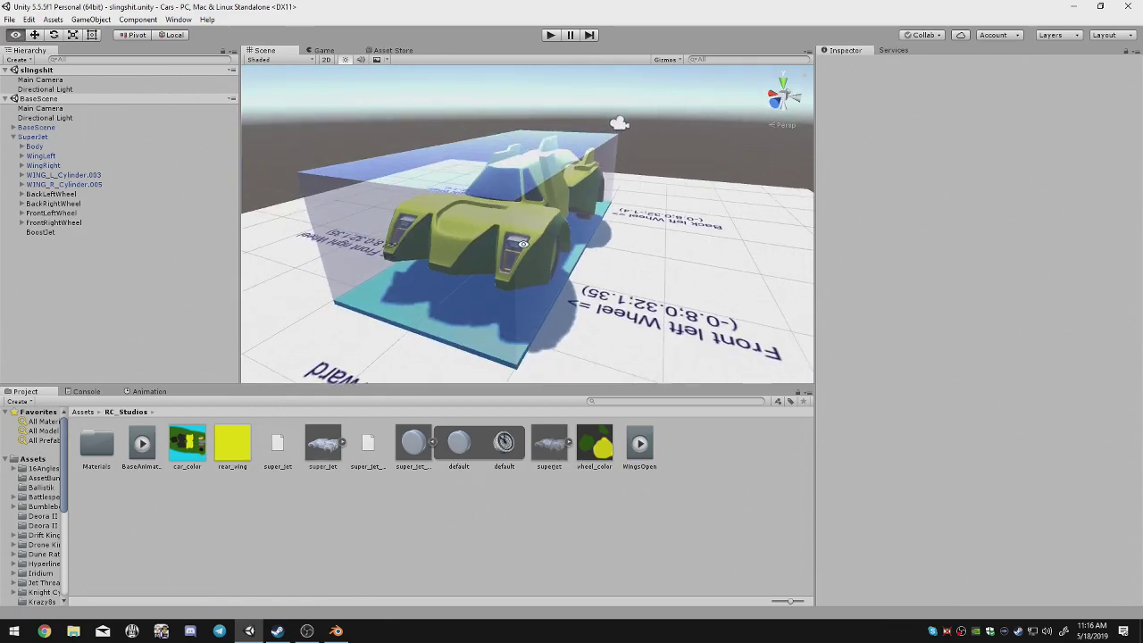
left_click_drag(547, 270, 547, 273, "alt")
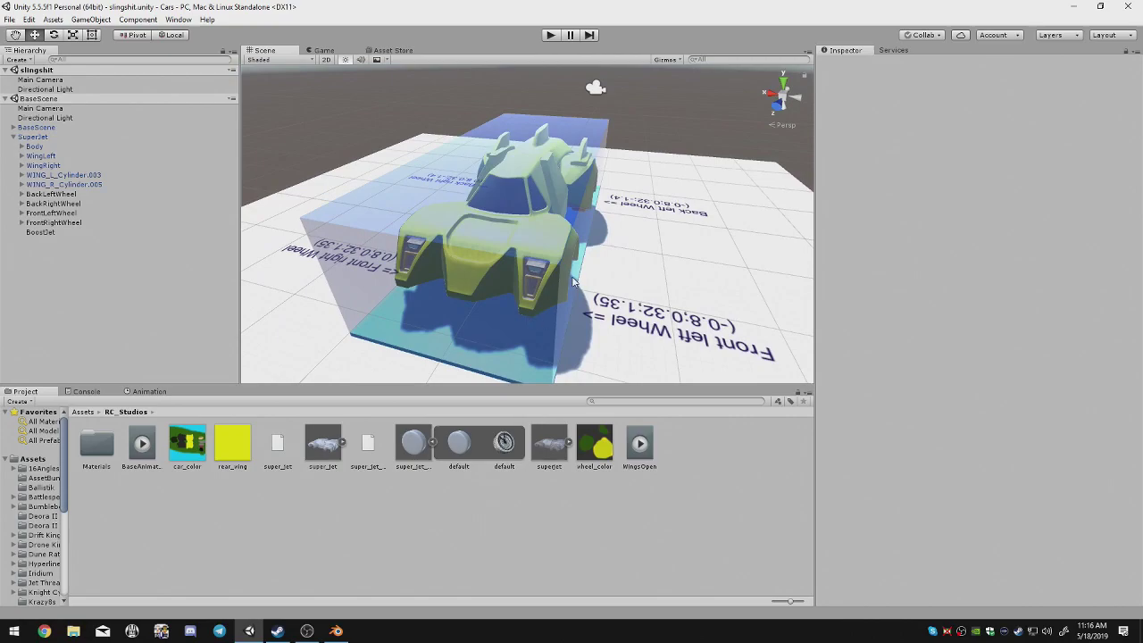
scroll(573, 281, "up", 3)
left_click_drag(638, 263, 540, 243, "alt")
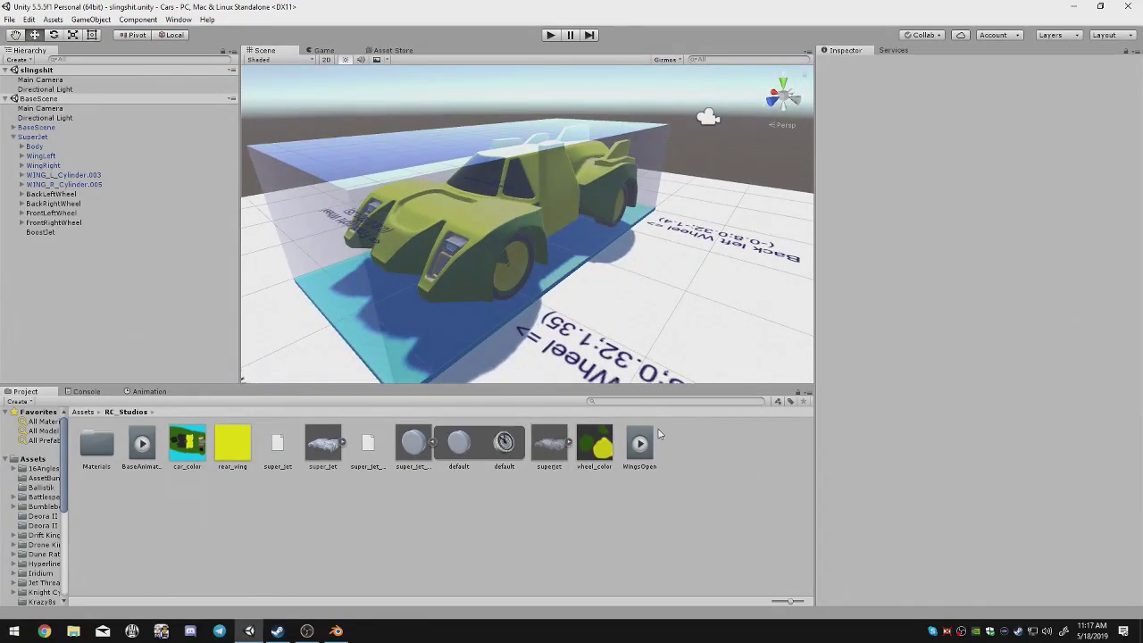
Inspect the BaseAnimation clip in the RC_Studios folder.
left_click(143, 446)
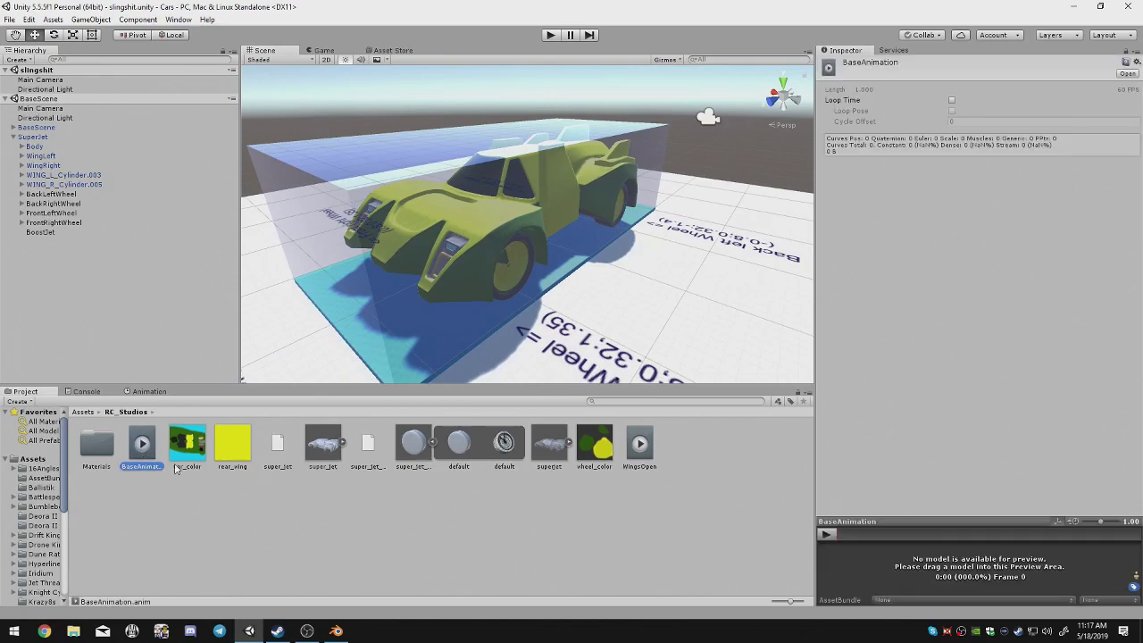
left_click(623, 464)
left_click(676, 473)
right_click(704, 426)
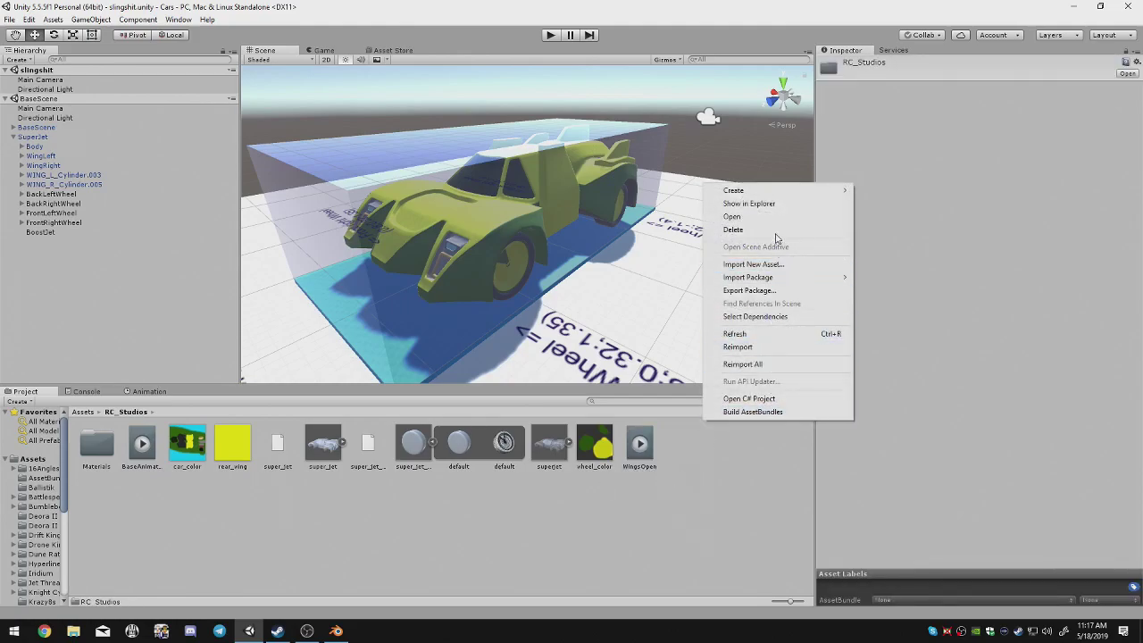
mouse_move(783, 191)
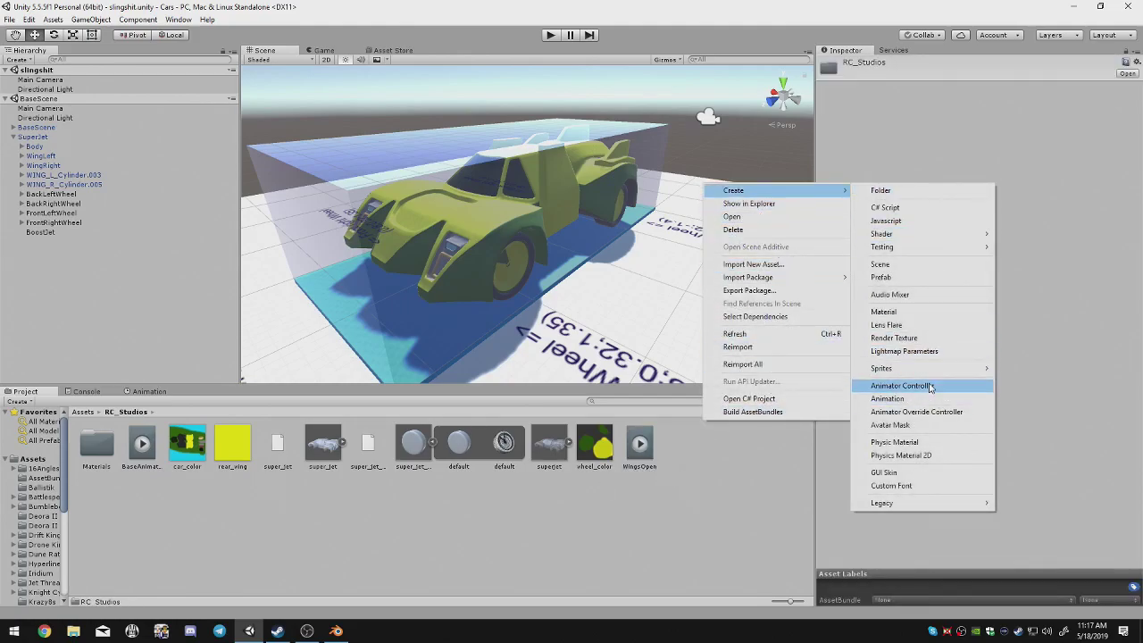
left_click(908, 402)
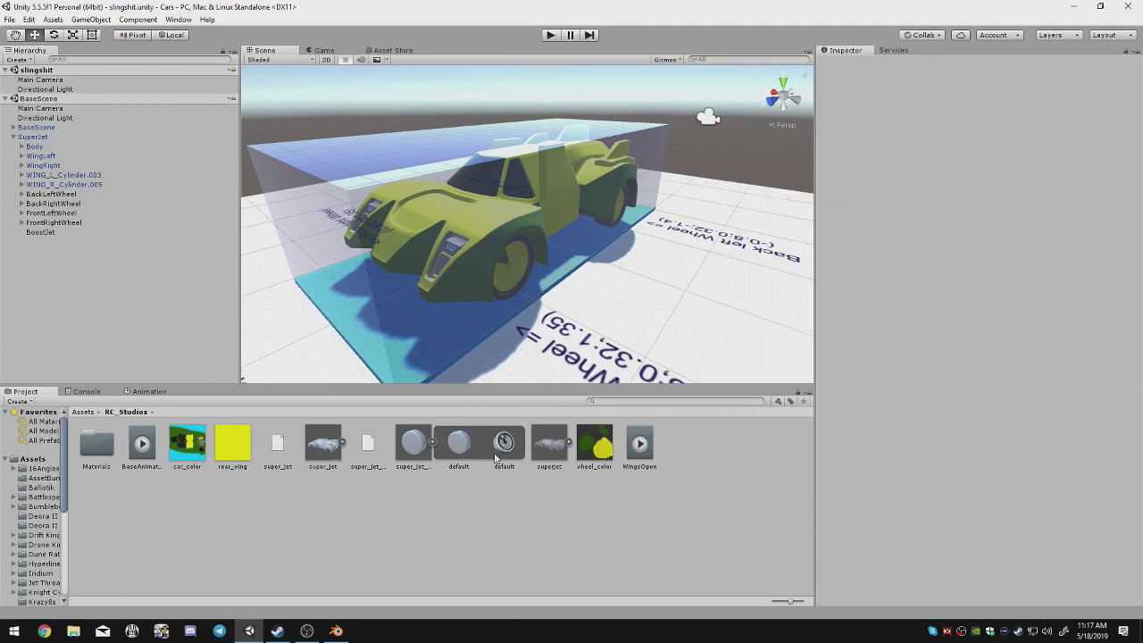
Review the BaseAnimation and WingsOpen animation clips in the RC_Studios folder.
left_click(144, 442)
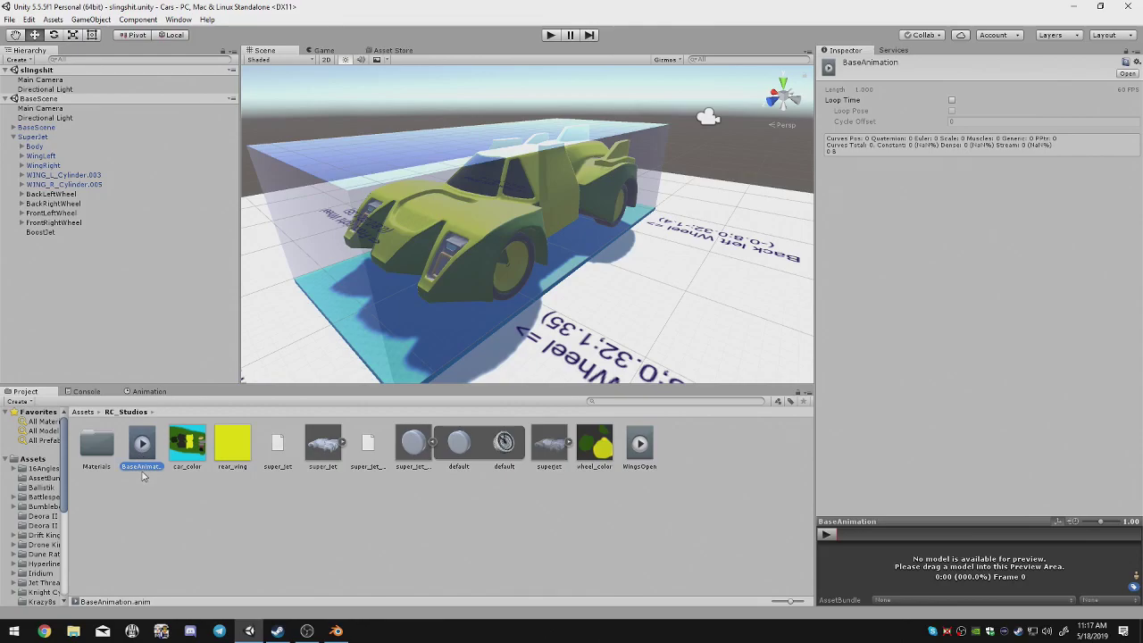
left_click(640, 463)
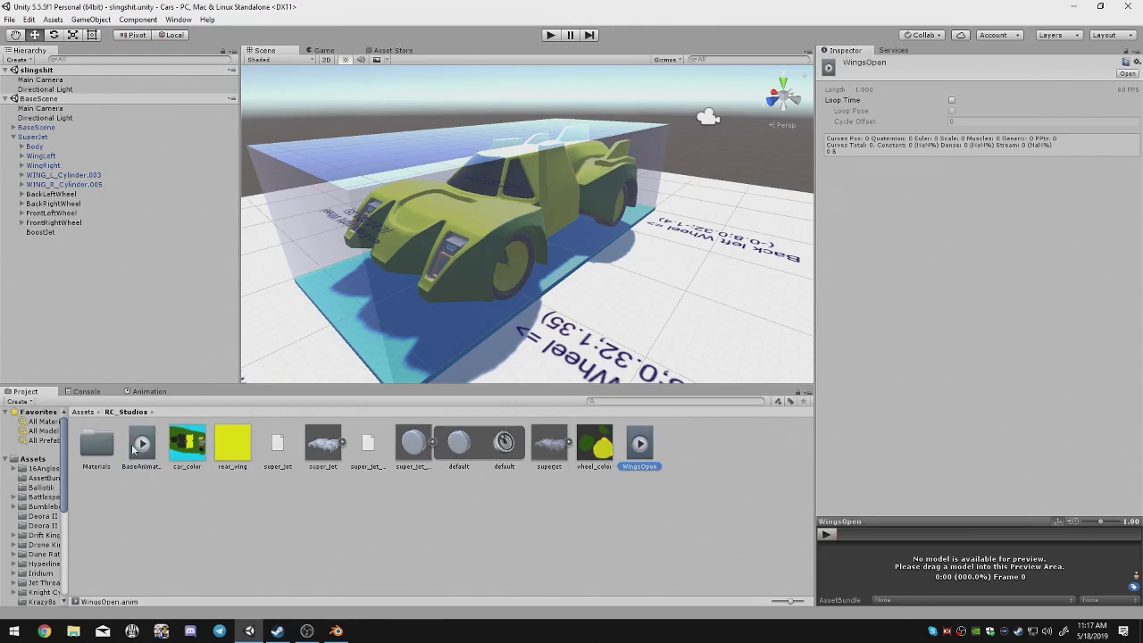
left_click(122, 447)
left_click(132, 447)
left_click(616, 515)
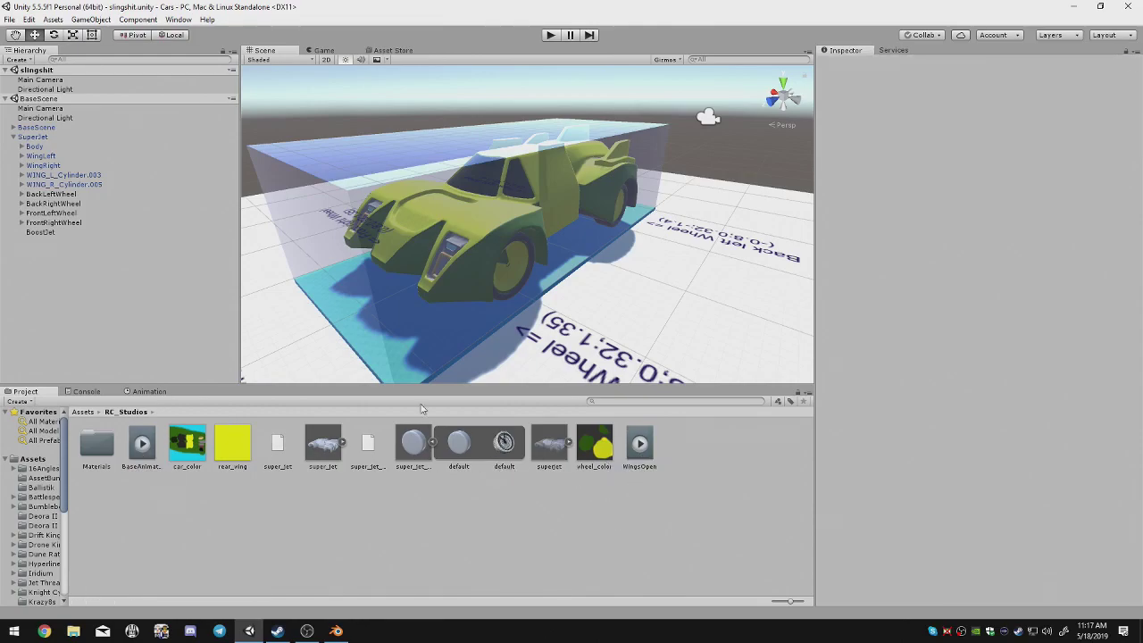
left_click(148, 434)
left_click(641, 452)
left_click(655, 468)
left_click_drag(704, 260, 732, 245, "alt")
left_click_drag(487, 216, 551, 235, "alt")
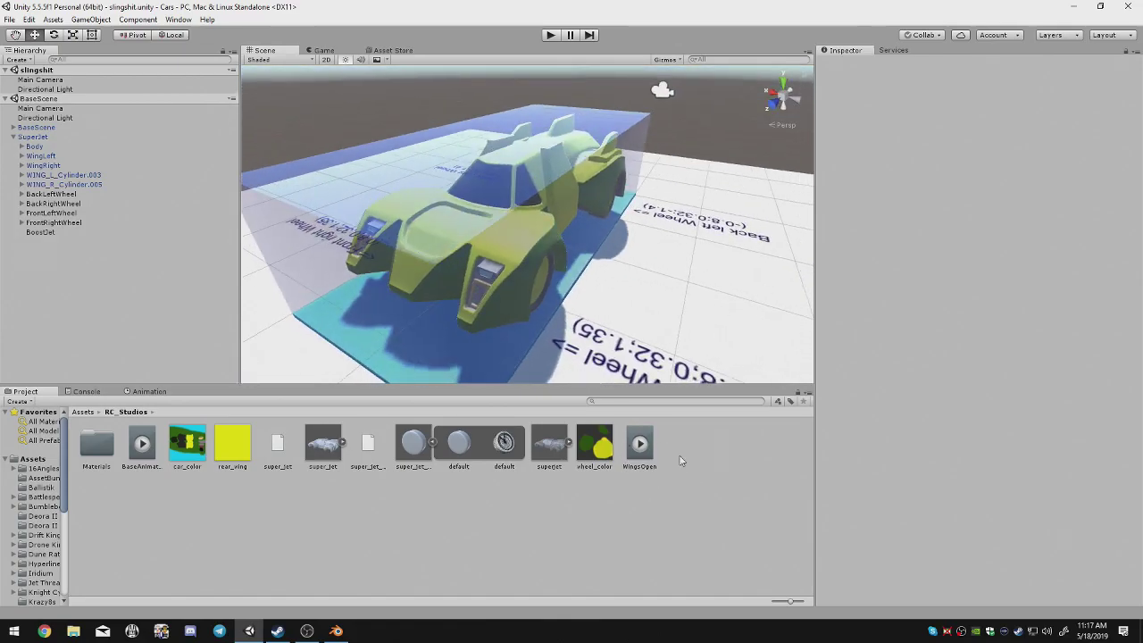
left_click_drag(523, 281, 579, 279, "alt")
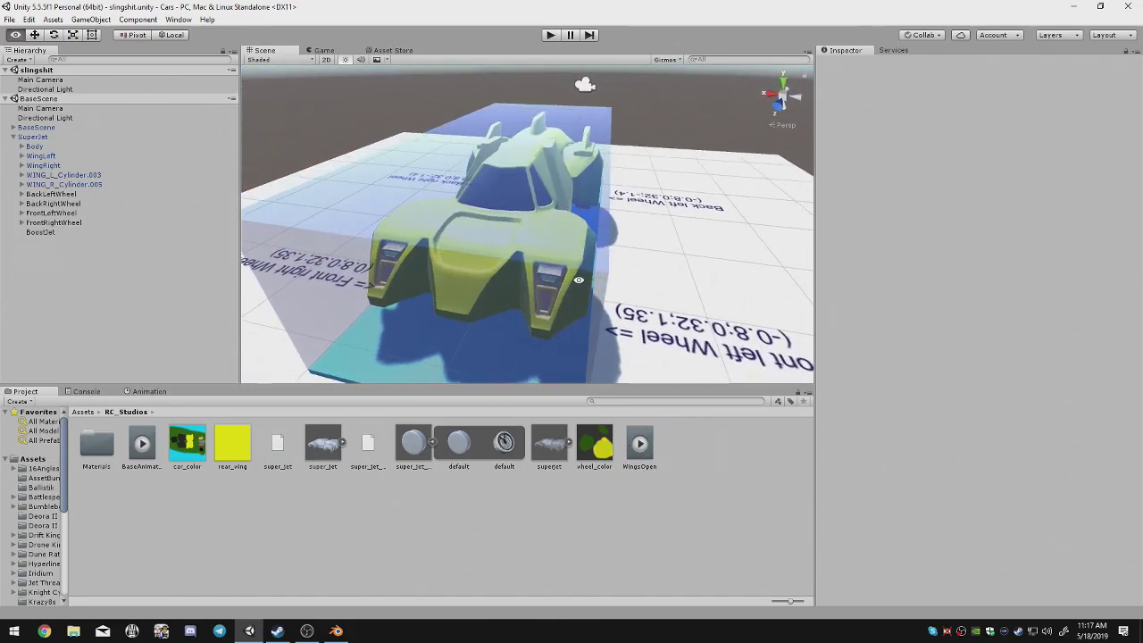
left_click(144, 454)
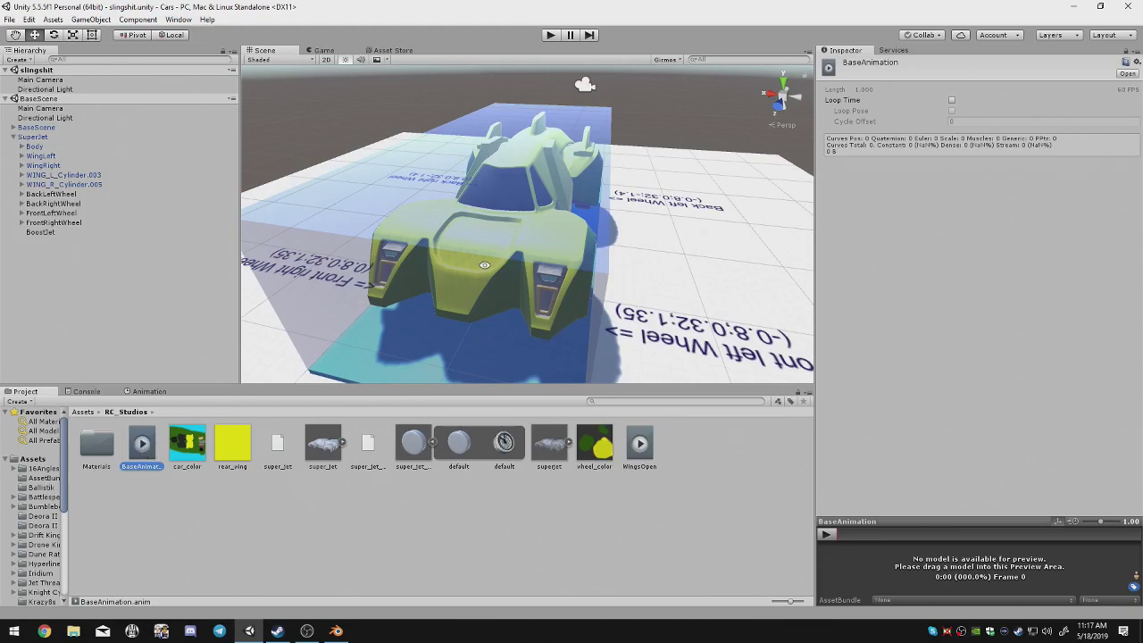
left_click_drag(484, 265, 442, 248, "alt")
Review the SuperJet object's Animation component, including the available animation clips and its Animations list.
left_click(98, 139)
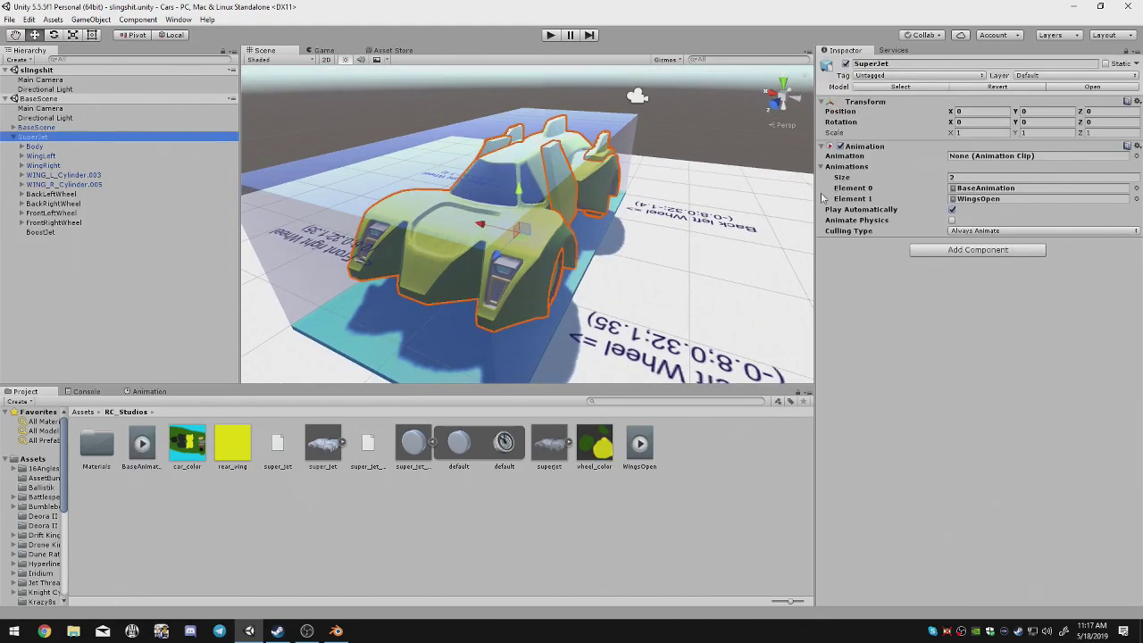
left_click(1137, 157)
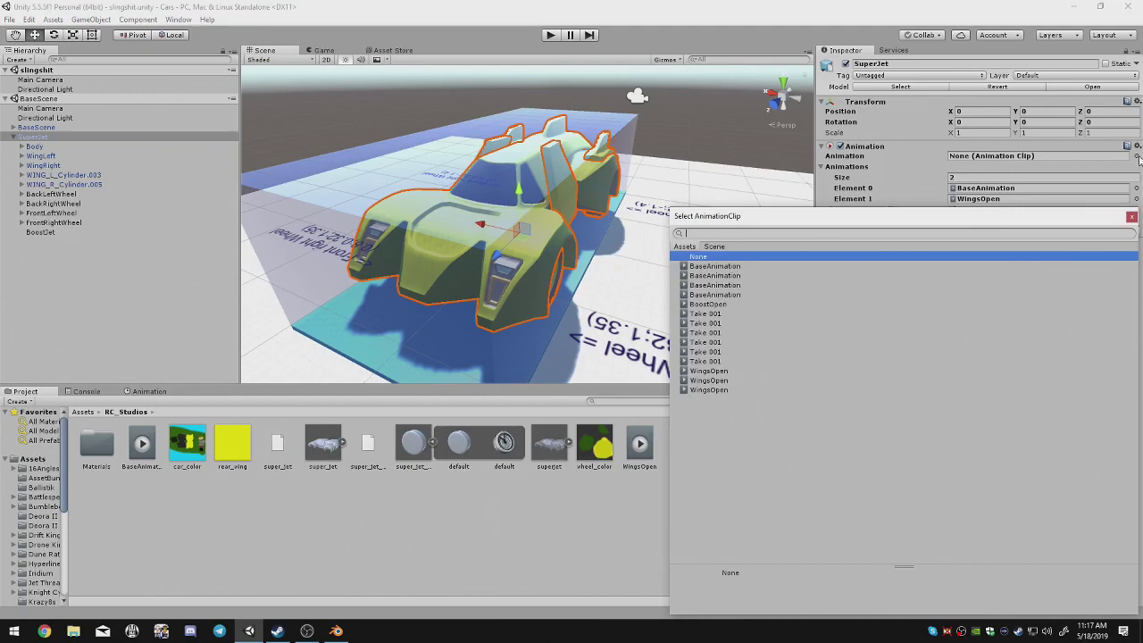
left_click(1132, 217)
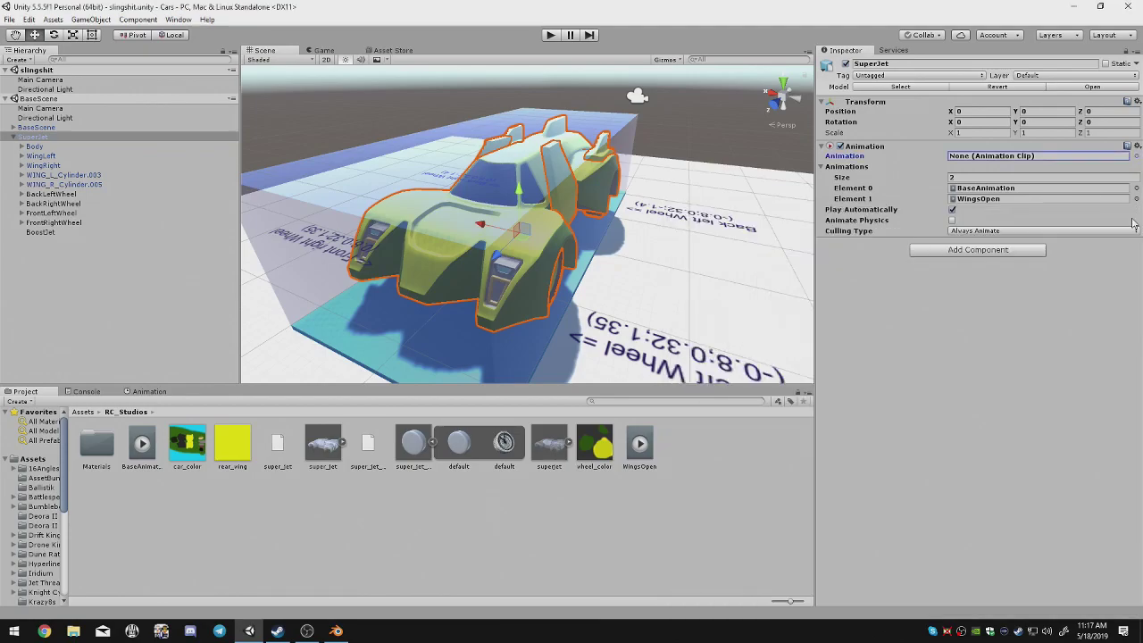
left_click(62, 138)
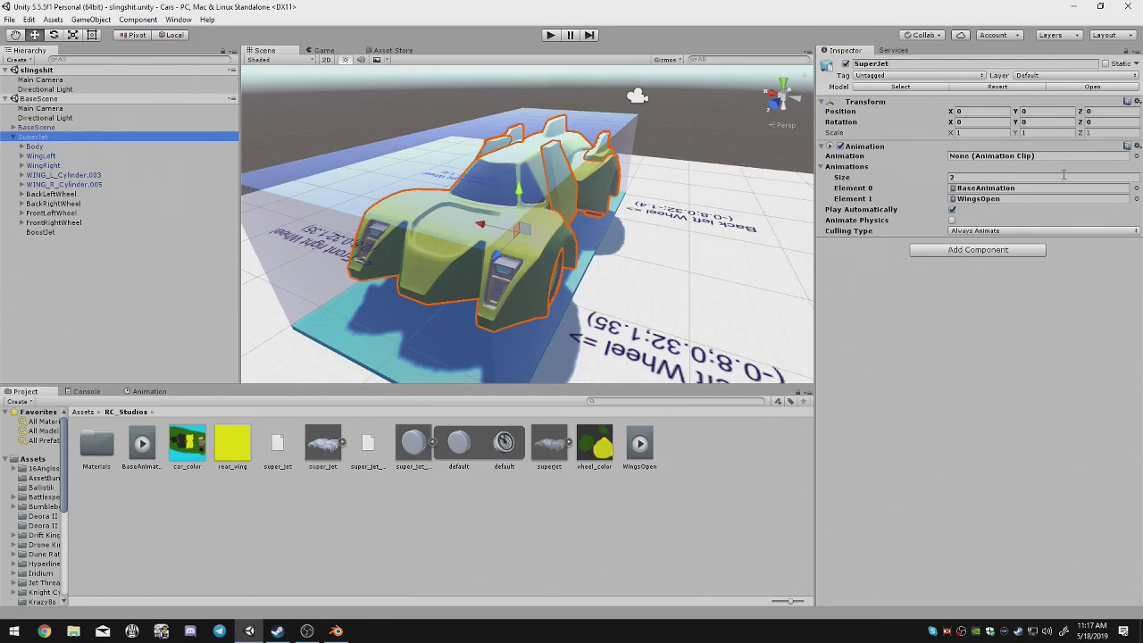
left_click(1073, 182)
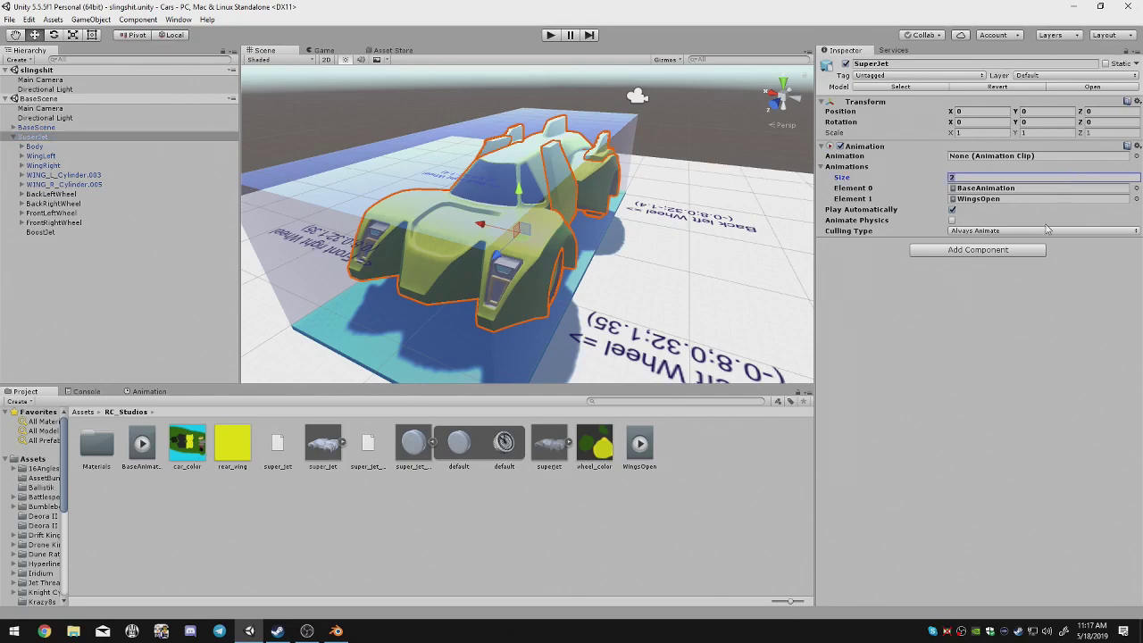
left_click(1094, 285)
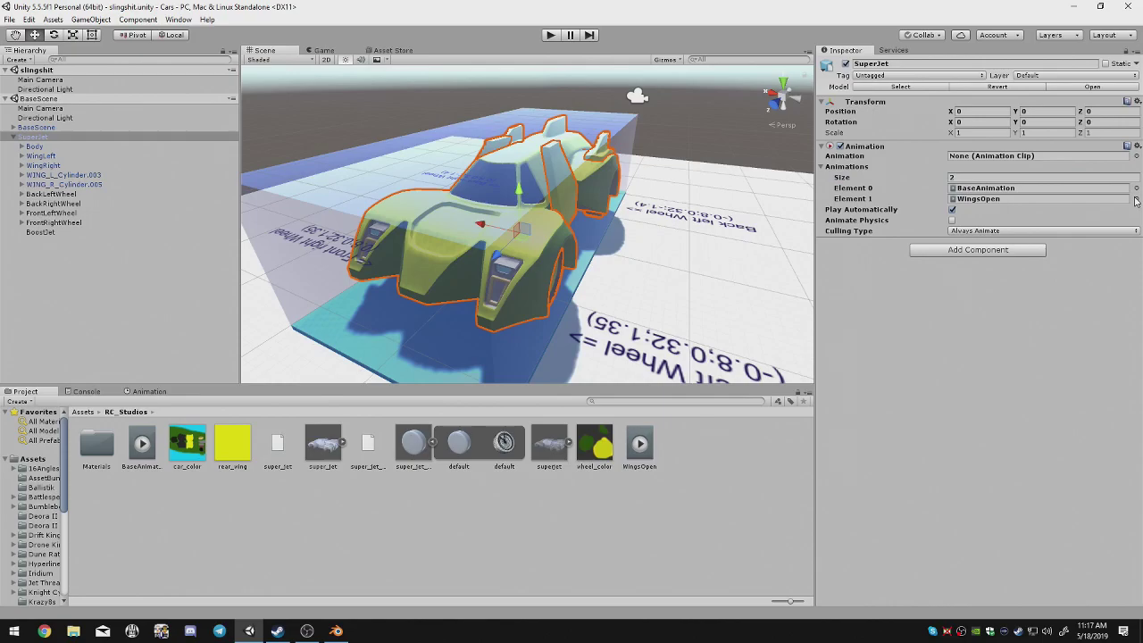
Create an empty child object under SuperJet and name it #blend.
left_click(56, 139)
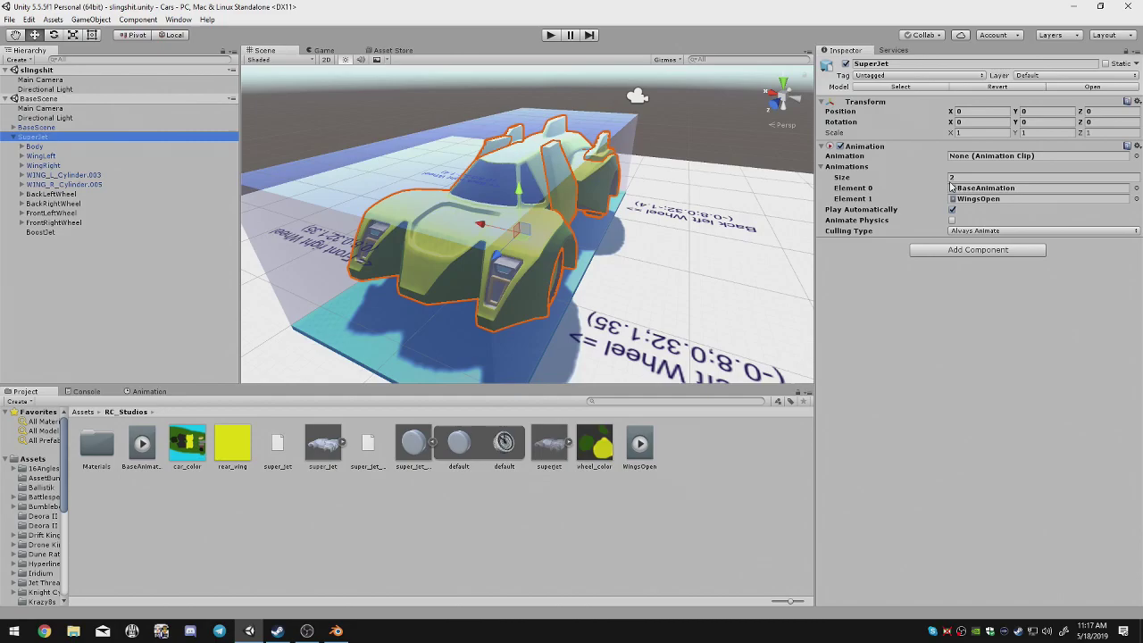
right_click(80, 140)
left_click(80, 151)
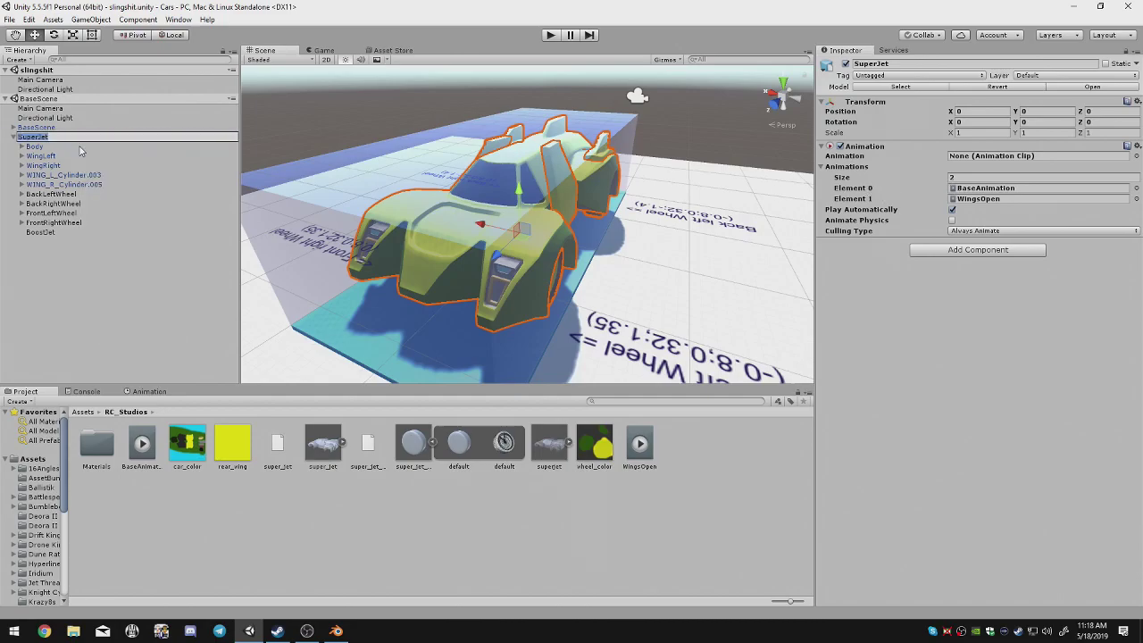
left_click(987, 64)
key("ctrl+a")
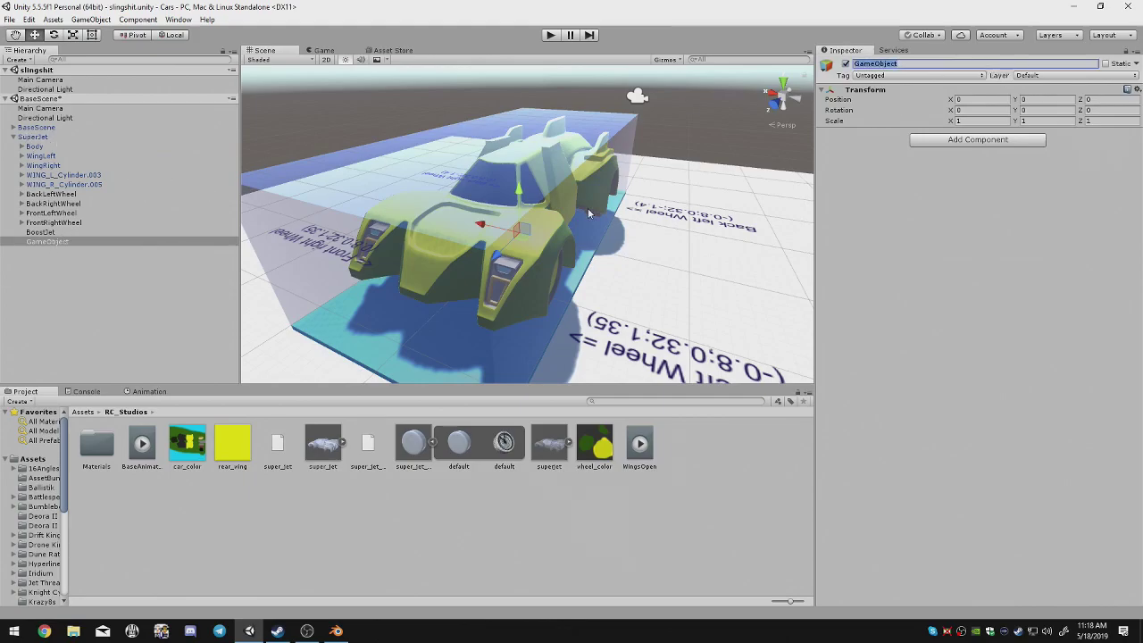
type("F")
left_click_drag(711, 221, 533, 192, "alt")
left_click(439, 107)
left_click_drag(440, 107, 541, 218, "alt")
left_click_drag(538, 268, 518, 215, "alt")
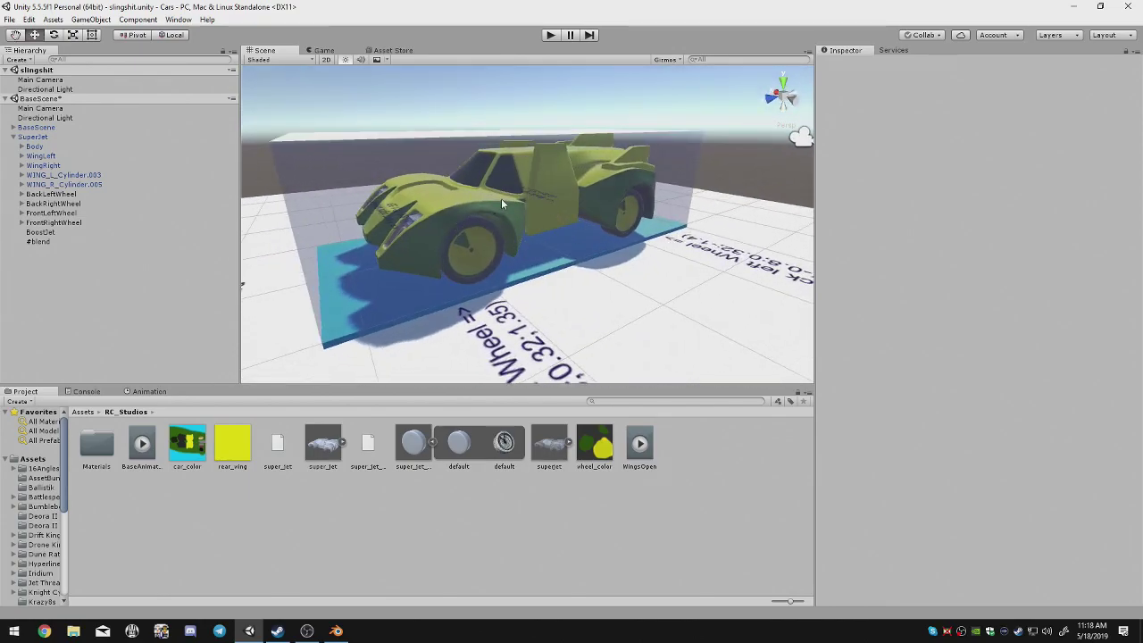
left_click_drag(349, 234, 443, 273, "alt")
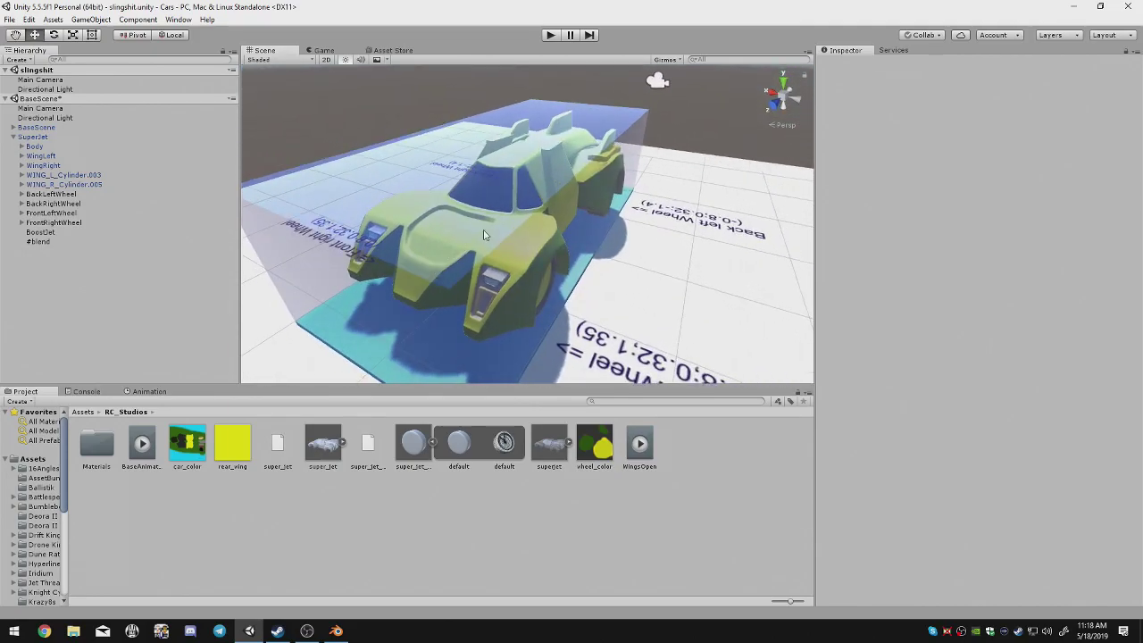
left_click_drag(483, 234, 302, 196, "alt")
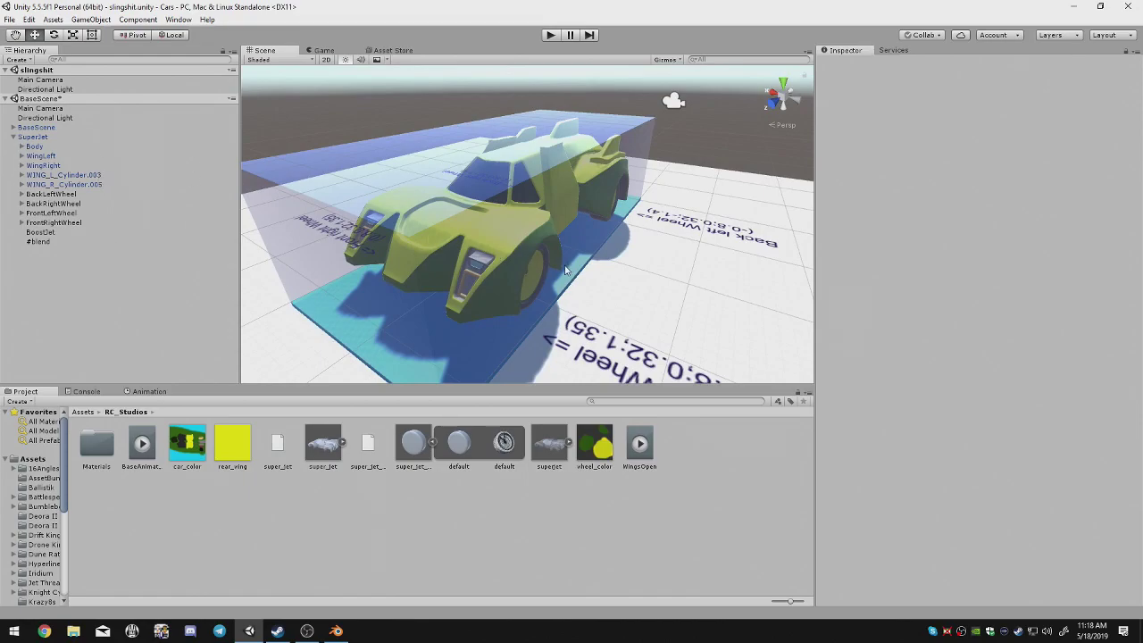
left_click_drag(565, 270, 535, 251, "alt")
Check SuperJet's Animation component, the Animation entry among the addable components, and the WingsOpen and BaseAnimation clips.
left_click(45, 139)
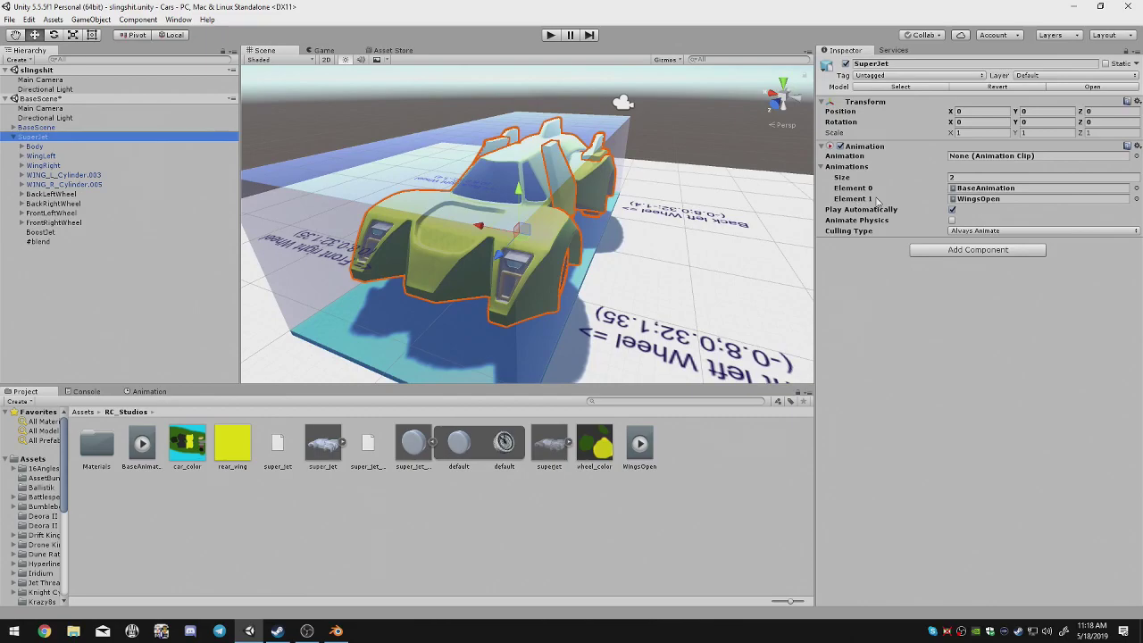
left_click(968, 251)
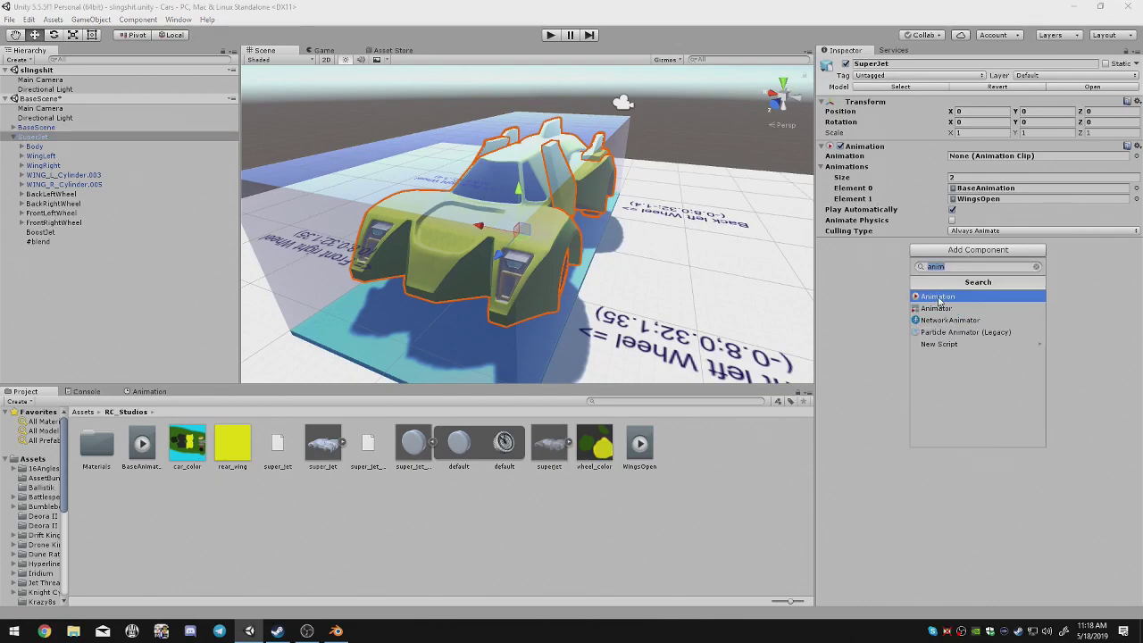
left_click(880, 292)
left_click(648, 460)
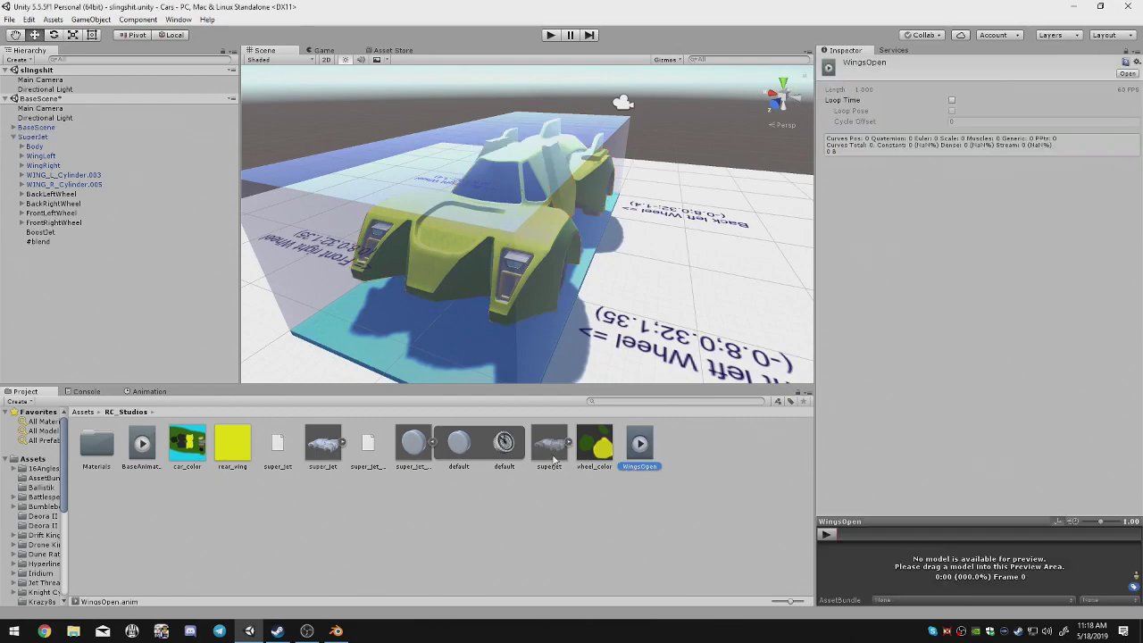
left_click(130, 462)
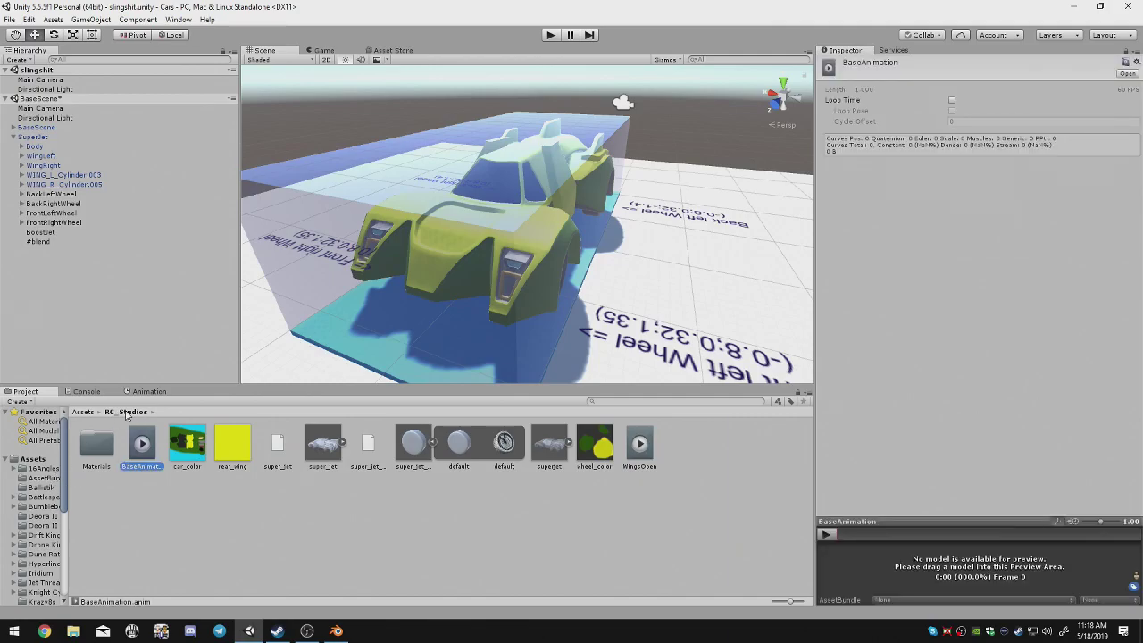
Select WING_L_Cylinder.003 under SuperJet and show the WingsOpen clip's timeline in the Animation window.
left_click_drag(640, 239, 455, 252, "alt")
left_click(89, 176)
left_click_drag(388, 221, 518, 214, "alt")
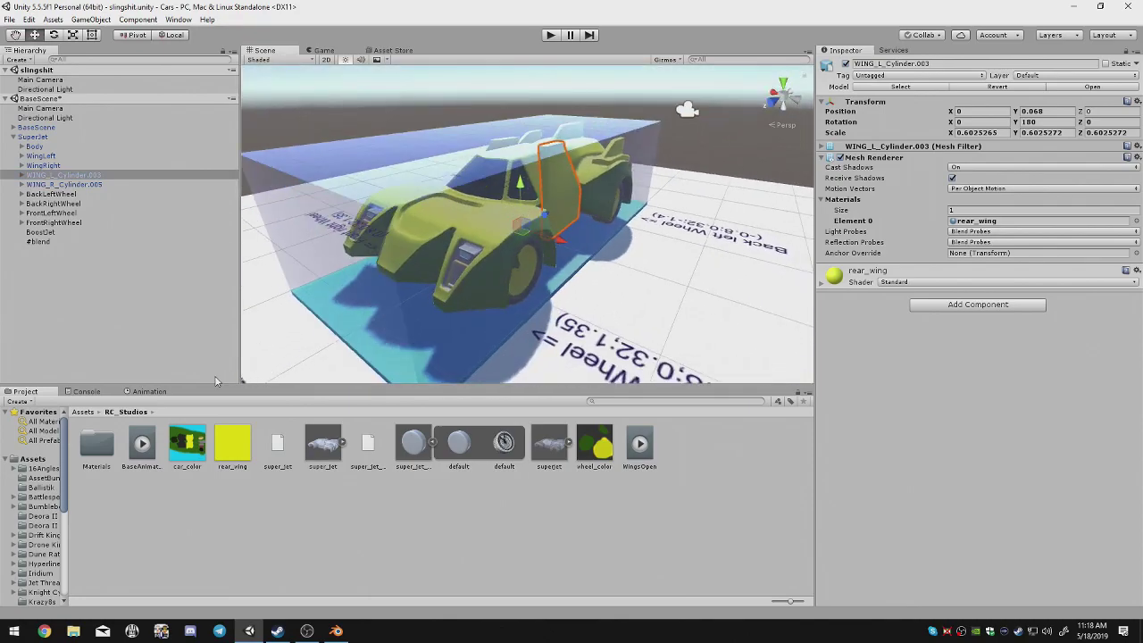
left_click(148, 392)
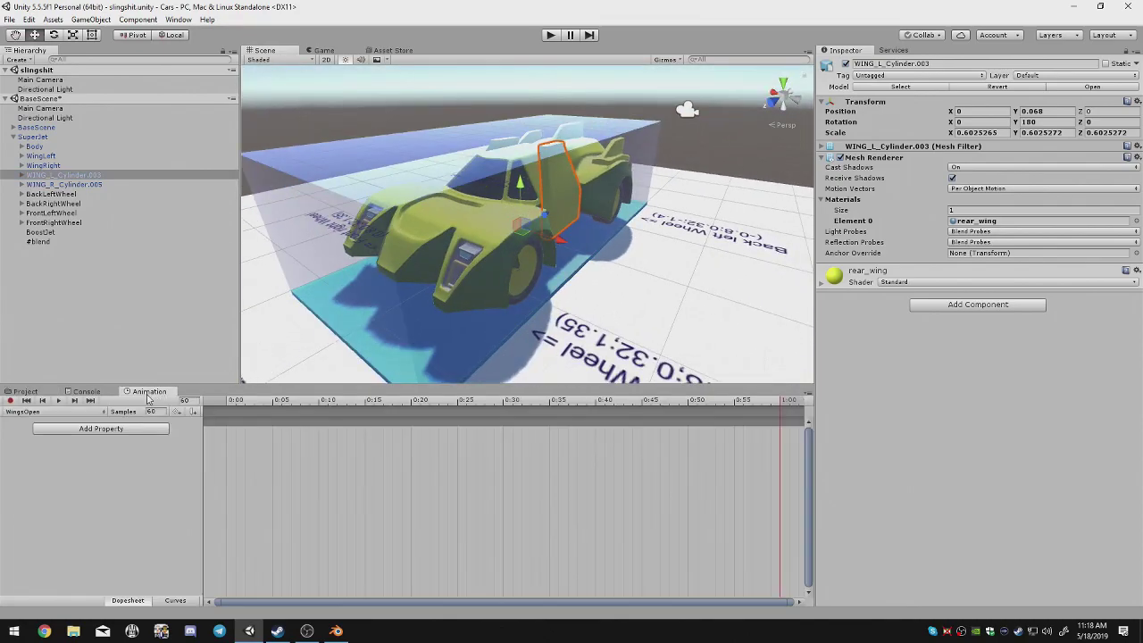
Check where the Animation window can be opened from among the editor's available windows.
left_click(149, 20)
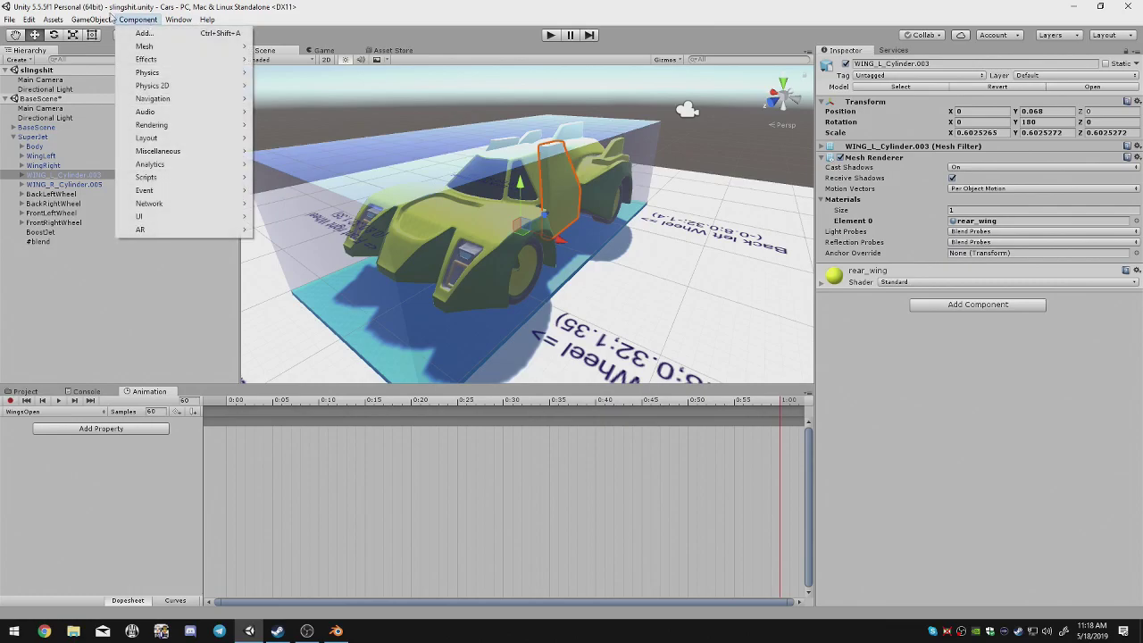
mouse_move(190, 20)
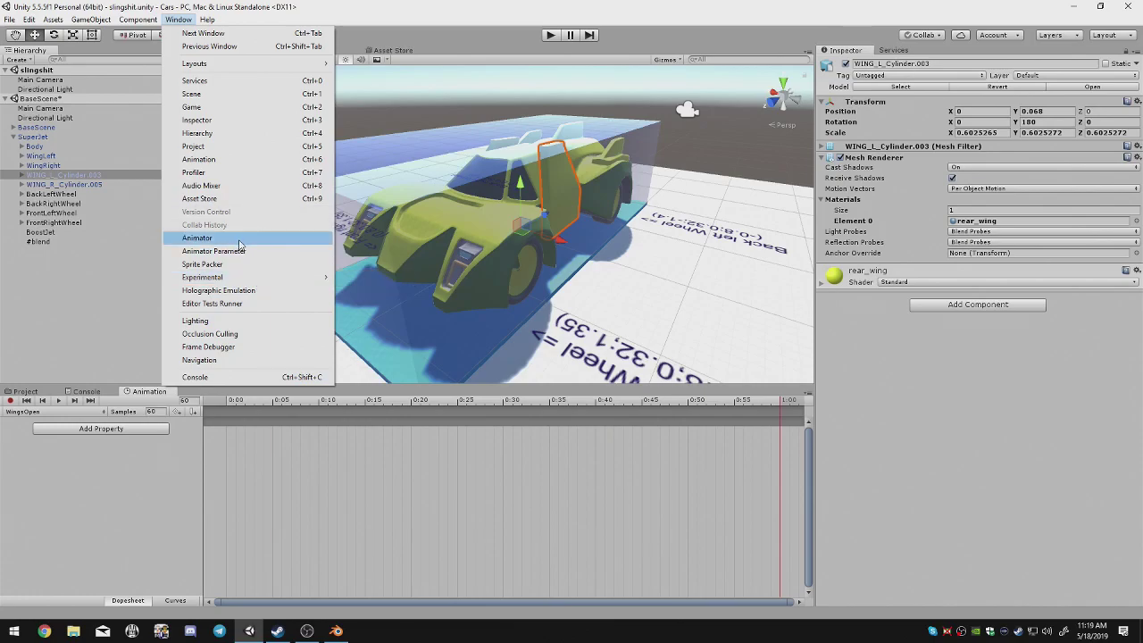
mouse_move(138, 22)
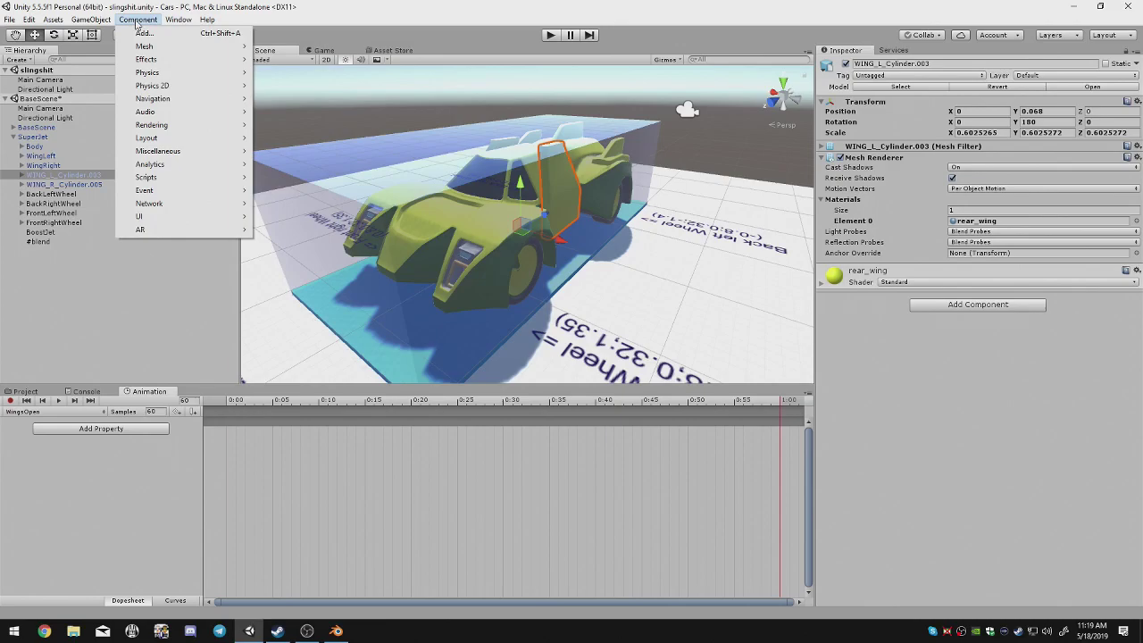
mouse_move(101, 23)
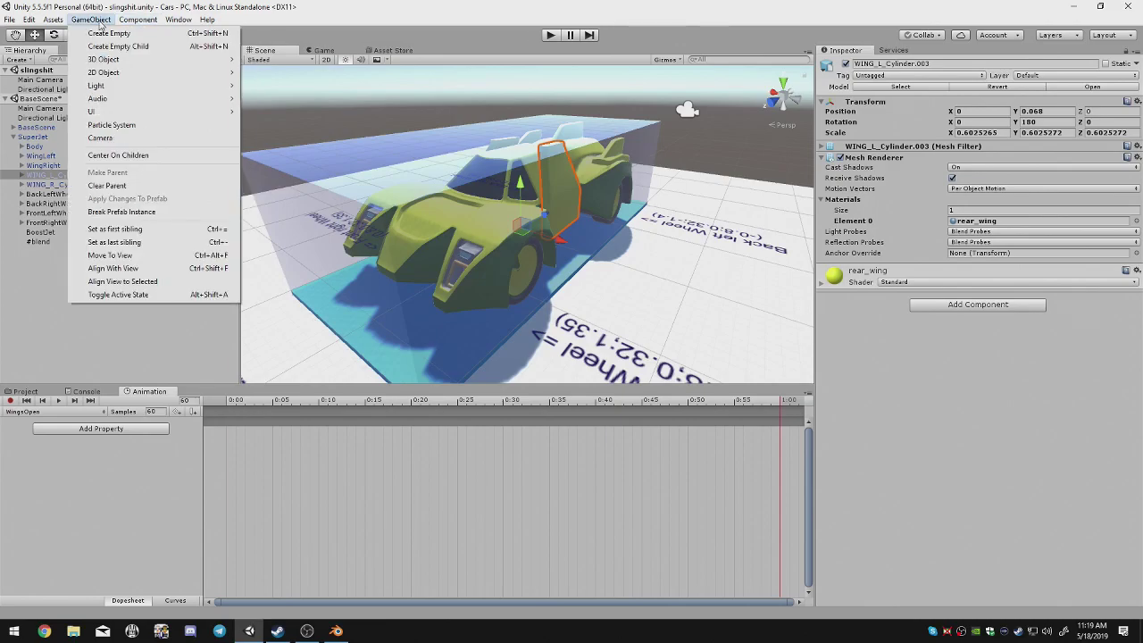
left_click(71, 20)
left_click(183, 19)
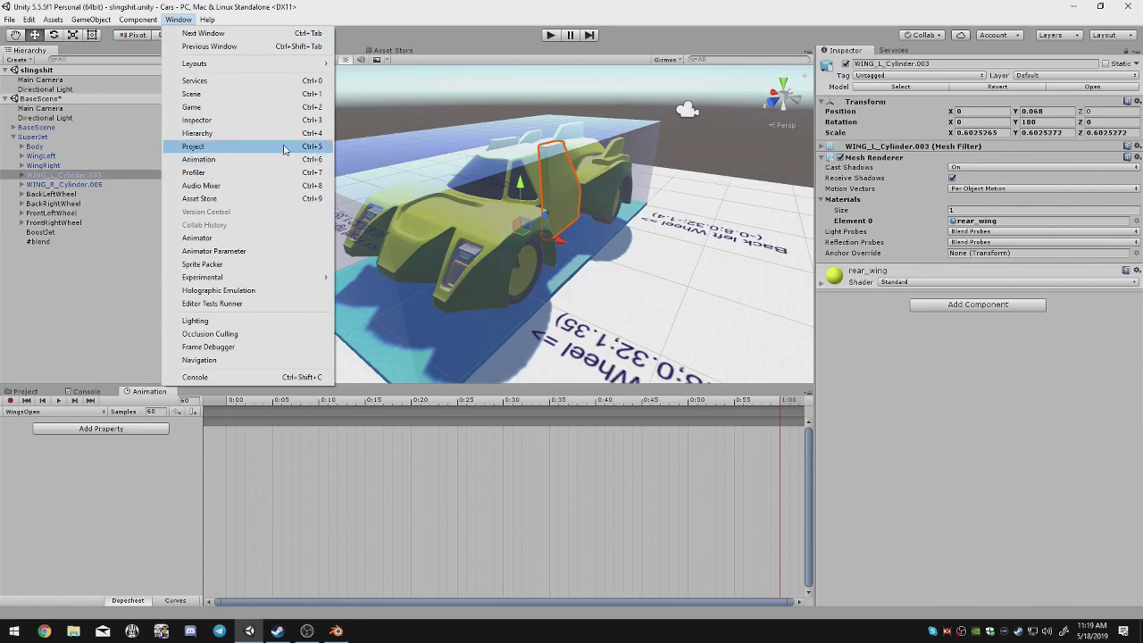
left_click(149, 393)
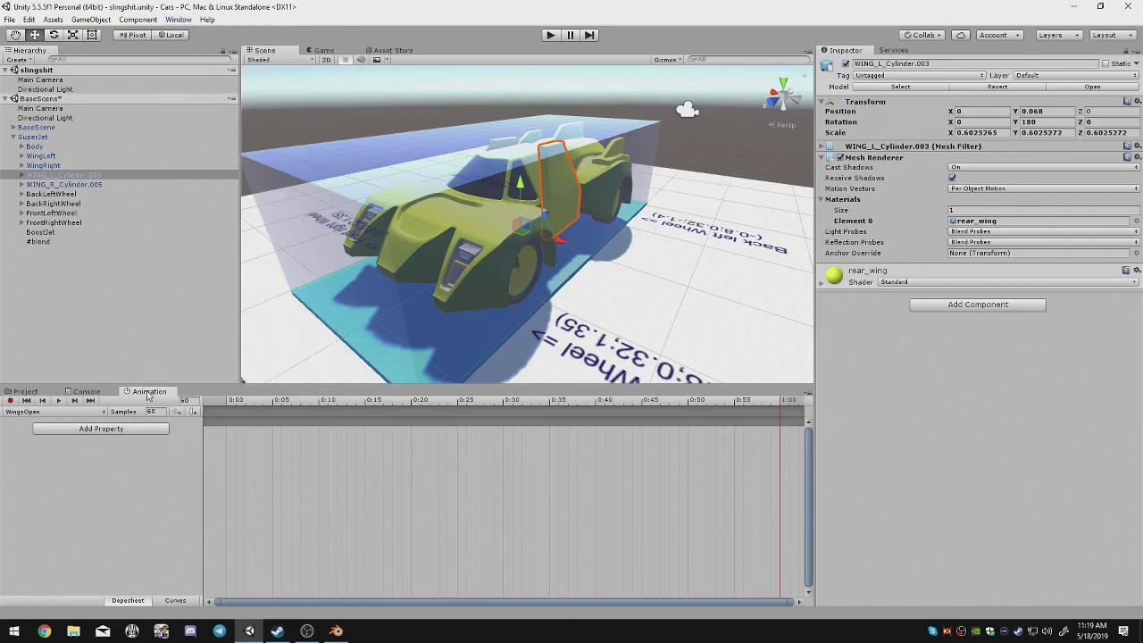
With WING_L_Cylinder.003 selected, move the WingsOpen playhead to 1:00 and enable keyframe recording.
double_click(78, 176)
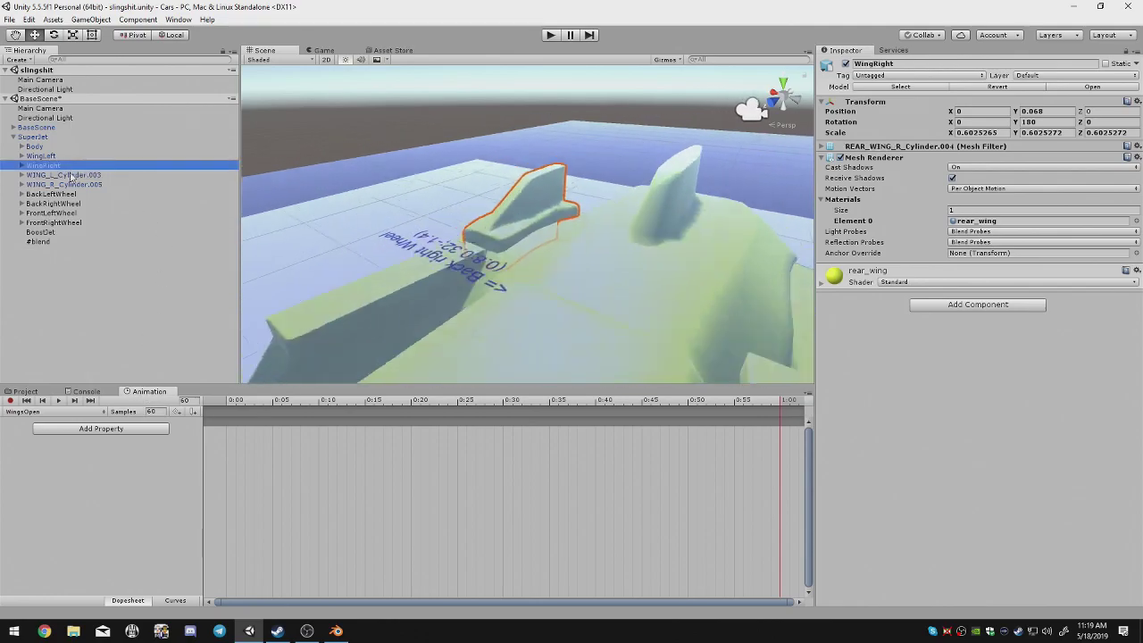
middle_click_drag(623, 275, 582, 176)
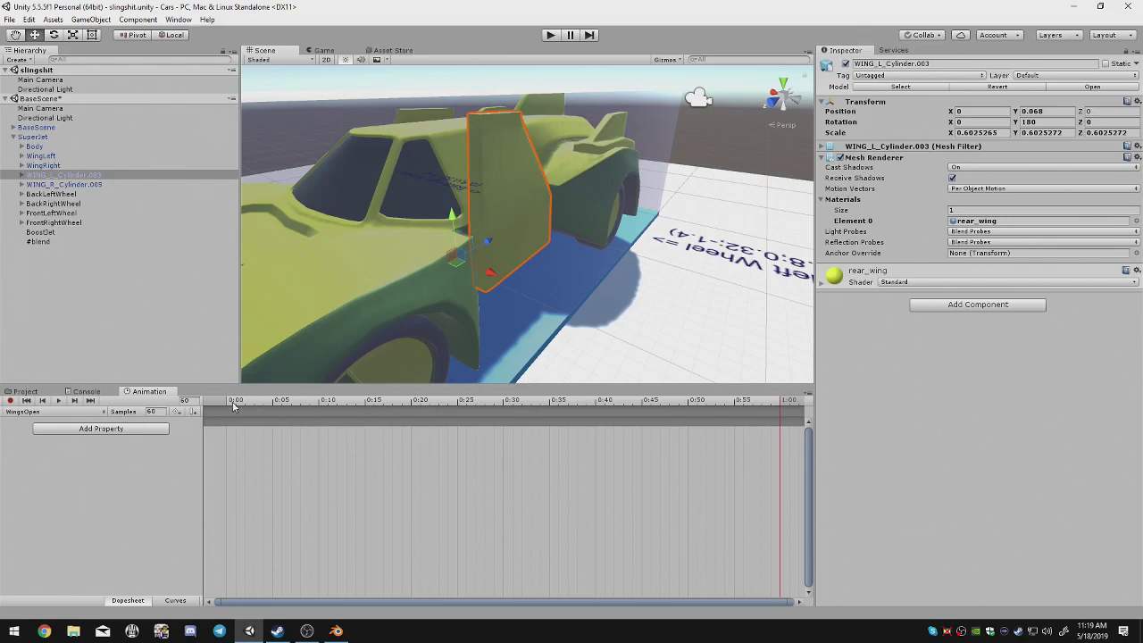
left_click_drag(234, 406, 782, 405)
mouse_move(774, 402)
left_mouse_down()
mouse_move(644, 403)
mouse_move(784, 408)
left_mouse_up()
left_click_drag(432, 229, 446, 203, "alt")
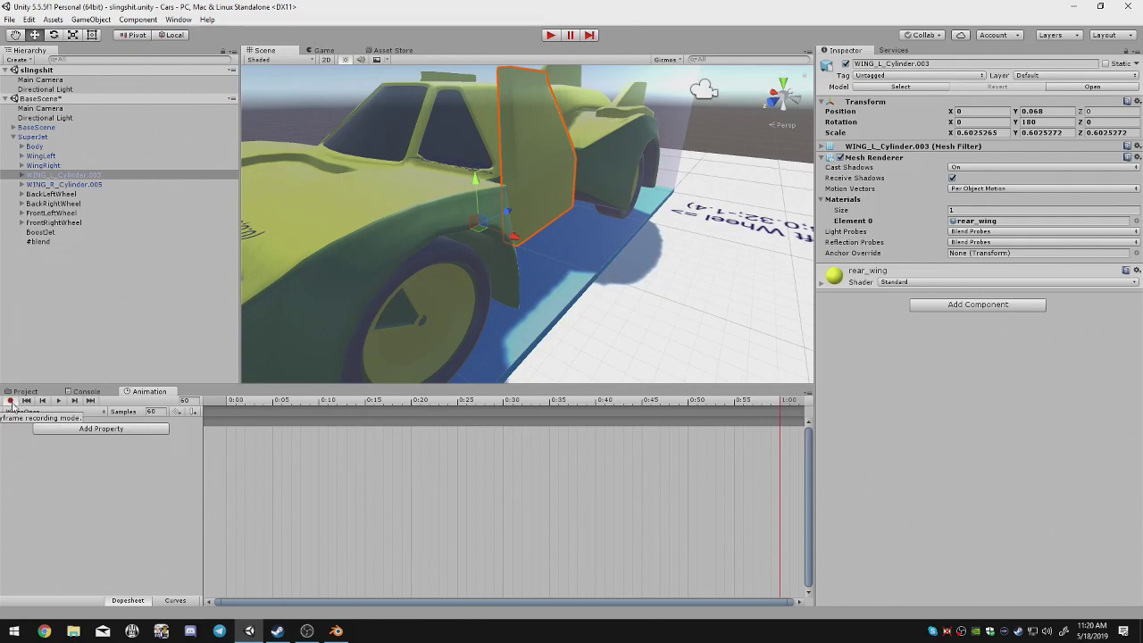
Record WING_L_Cylinder.003 swung open at 1:00, rotated to about -89.8 on Z and repositioned beside the car, and stop recording.
left_click_drag(445, 253, 476, 227, "alt")
scroll(476, 227, "down", 3)
middle_click_drag(476, 227, 512, 231)
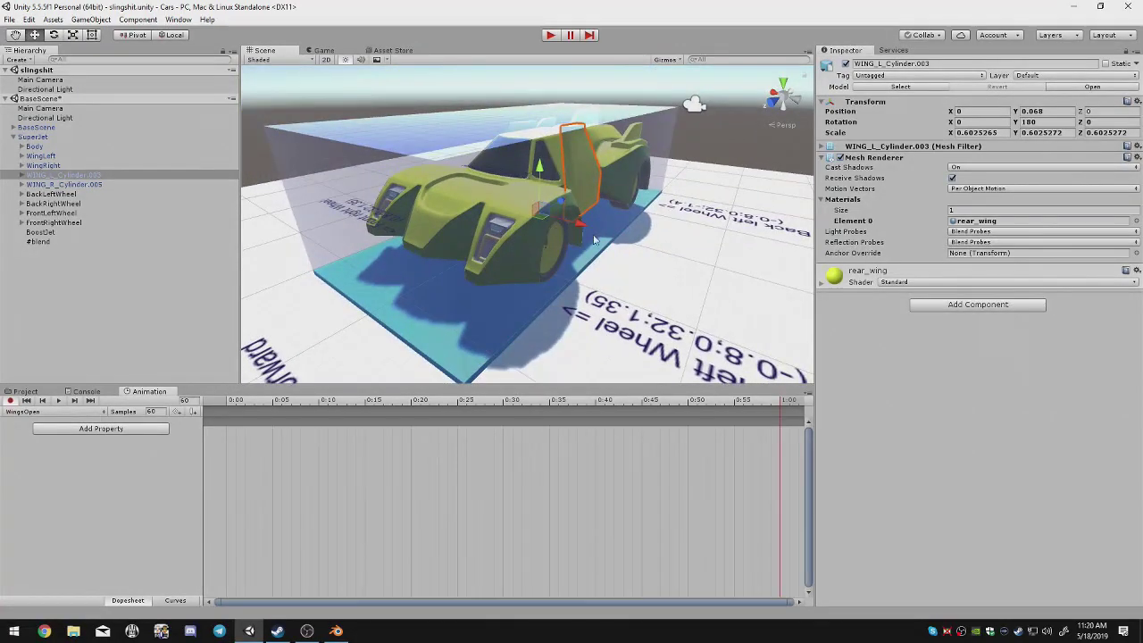
left_click(770, 105)
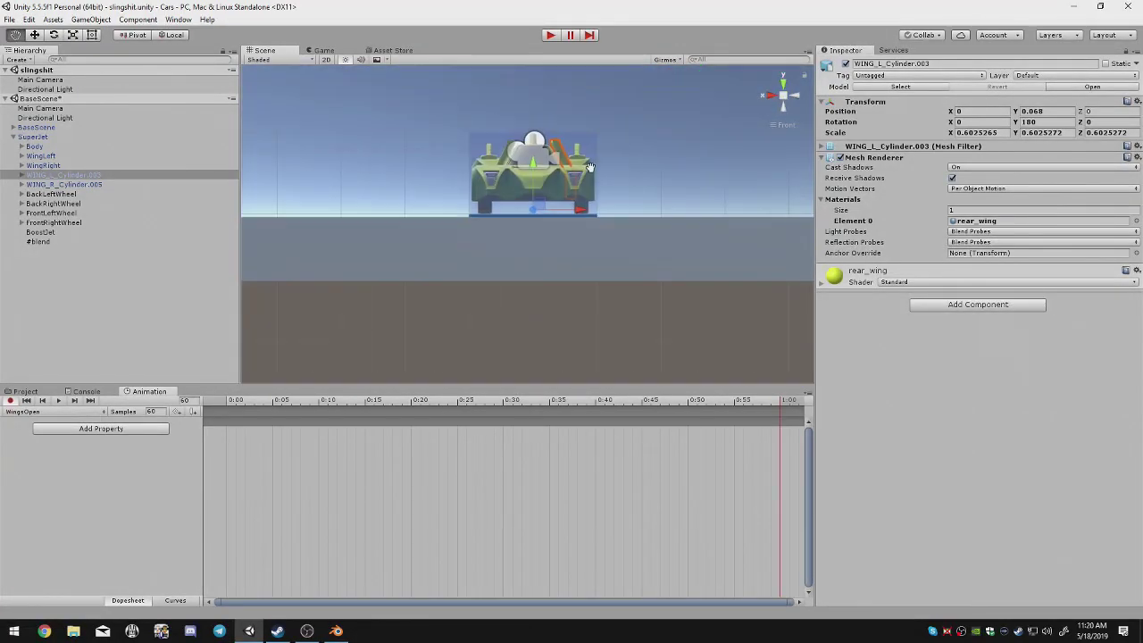
left_click_drag(562, 192, 651, 318)
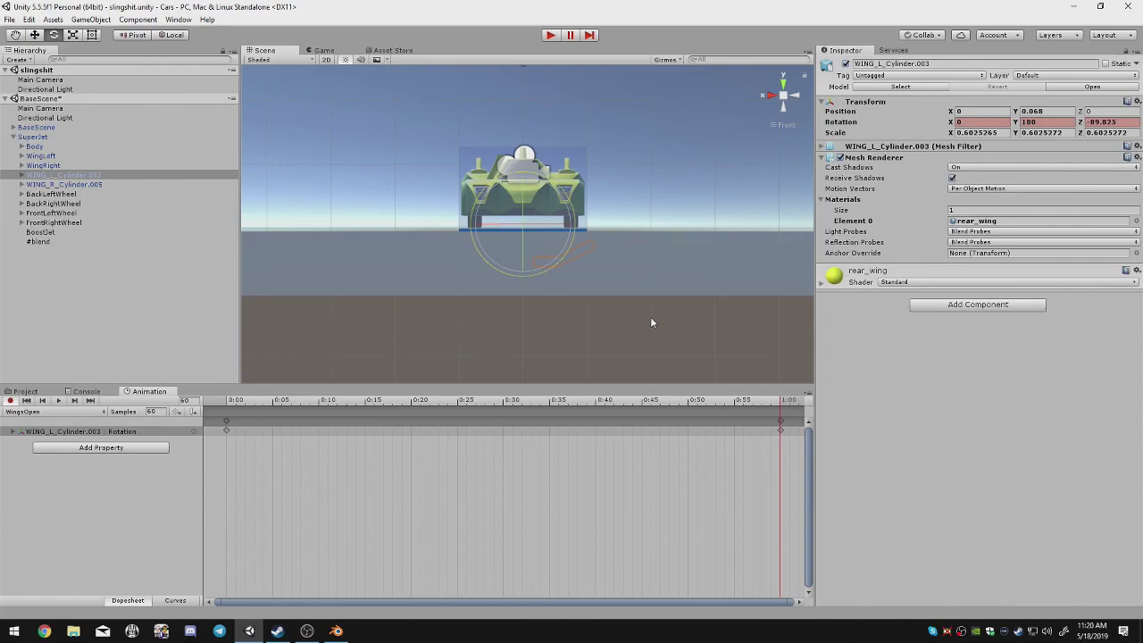
key("w")
left_click_drag(523, 272, 536, 227)
left_click_drag(566, 173, 500, 261)
left_click(11, 401)
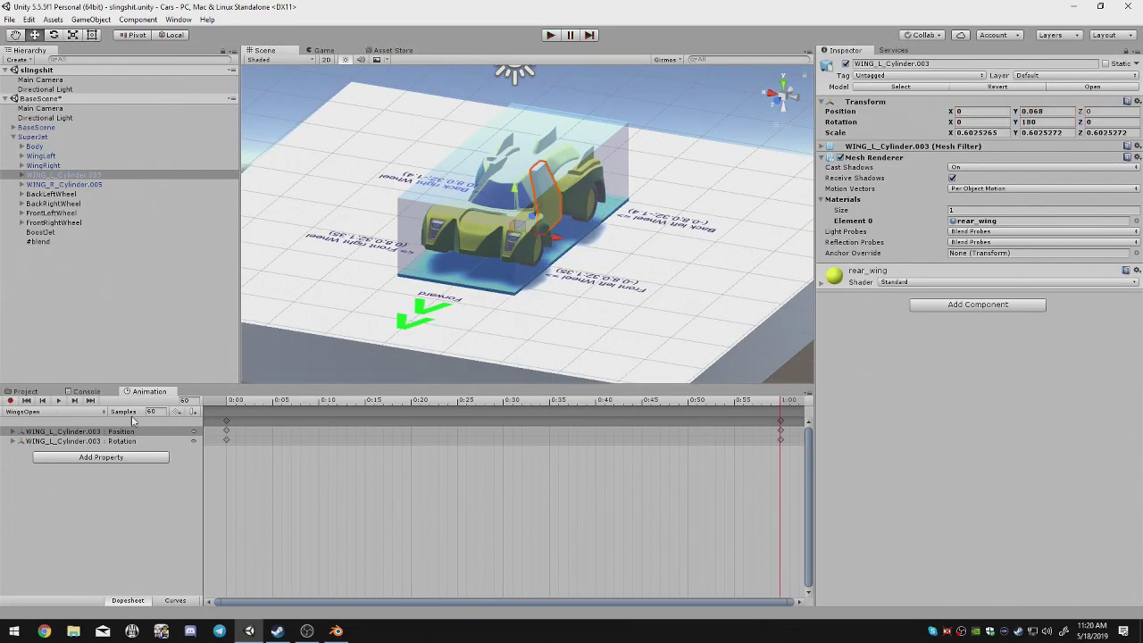
Play WingsOpen from the first frame and examine the left wing's motion from the front and side.
left_click_drag(248, 405, 221, 409)
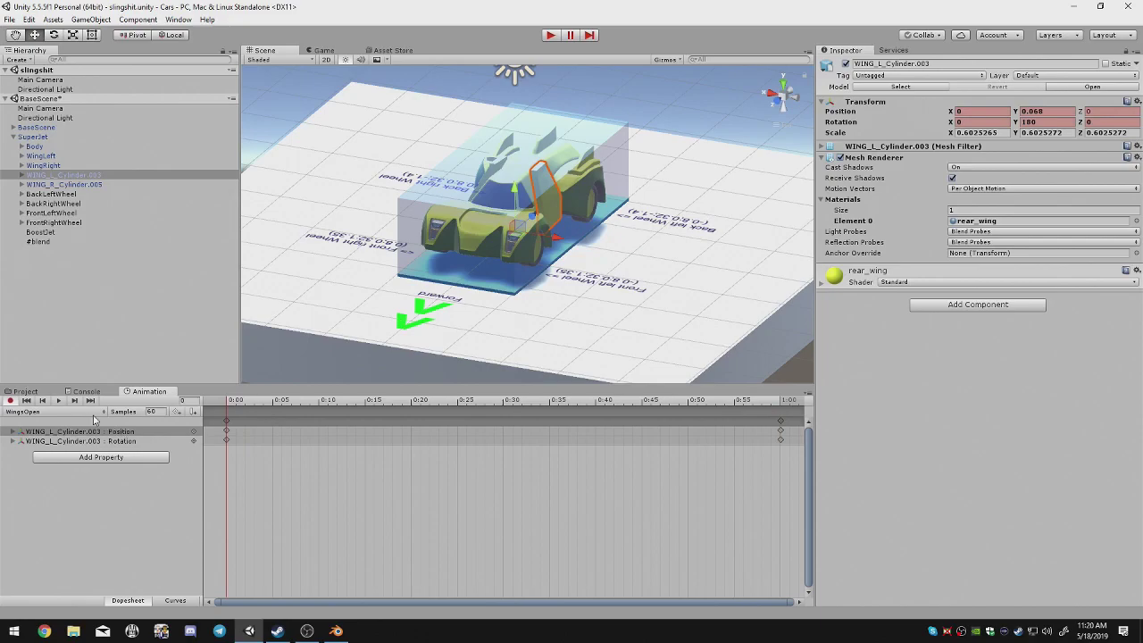
left_click(20, 401)
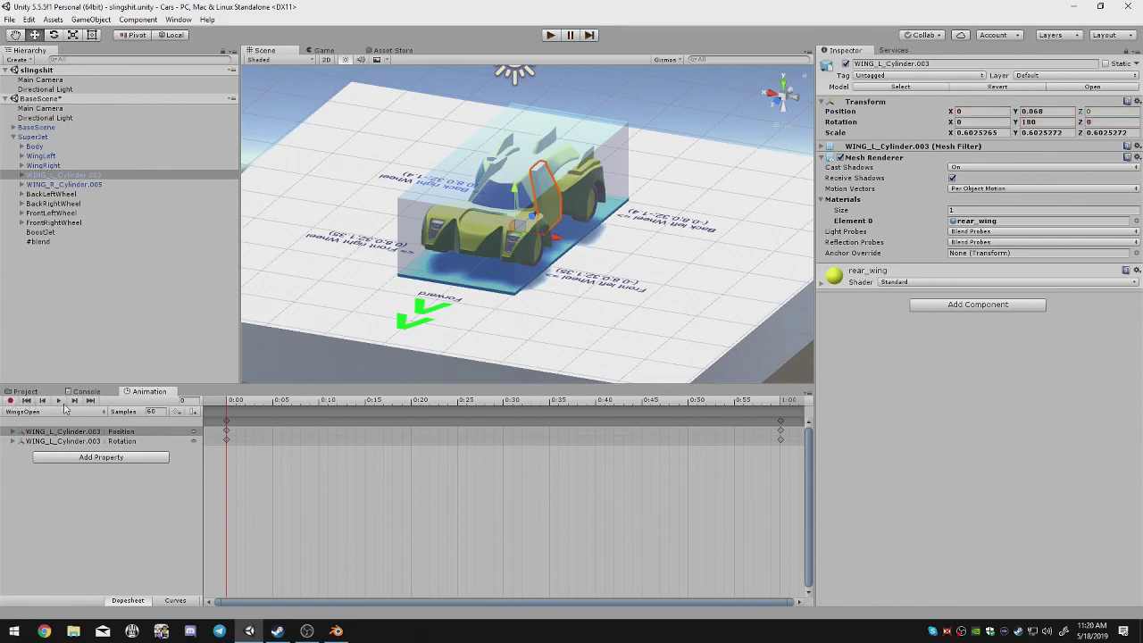
left_click(57, 401)
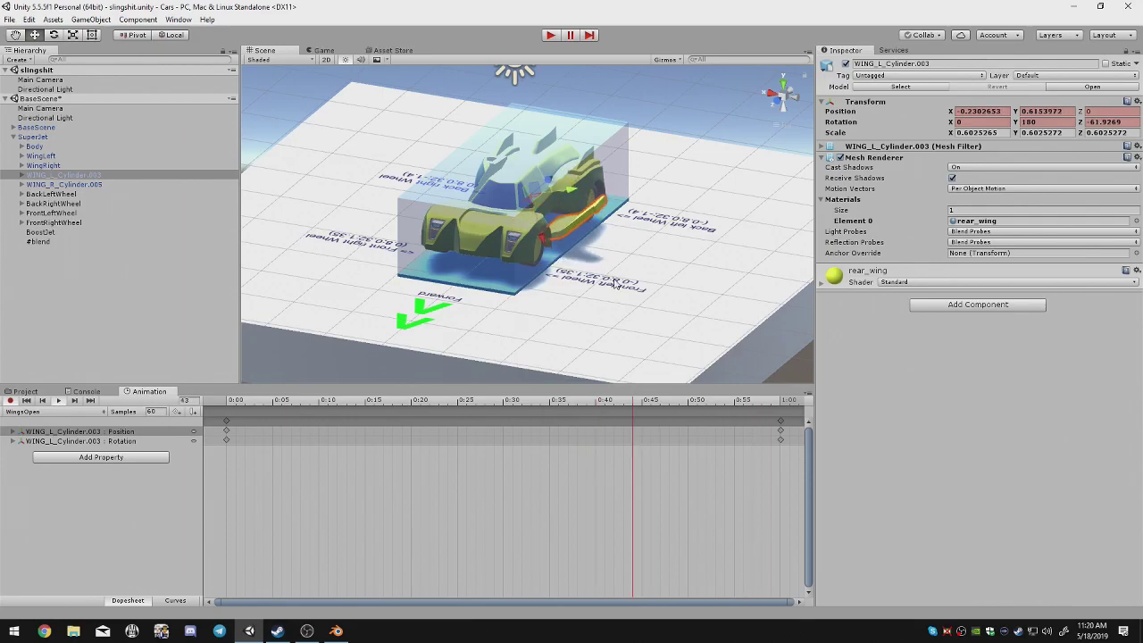
middle_click_drag(617, 269, 544, 306)
left_click_drag(544, 306, 620, 227, "alt")
left_click(770, 102)
scroll(434, 217, "up", 5)
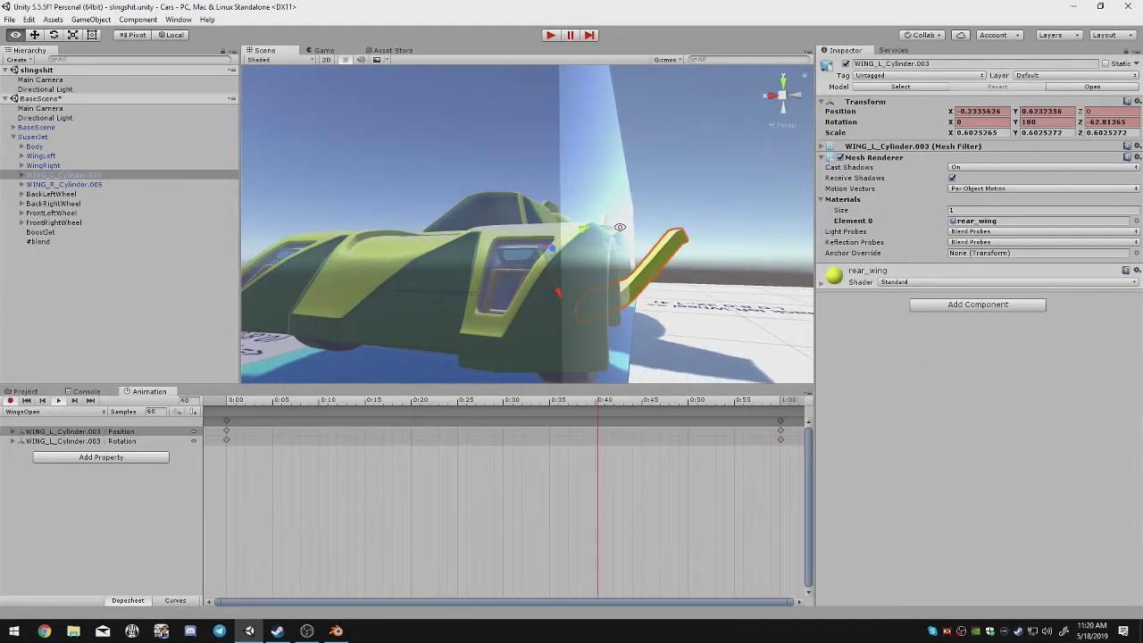
left_click_drag(620, 227, 536, 237, "alt")
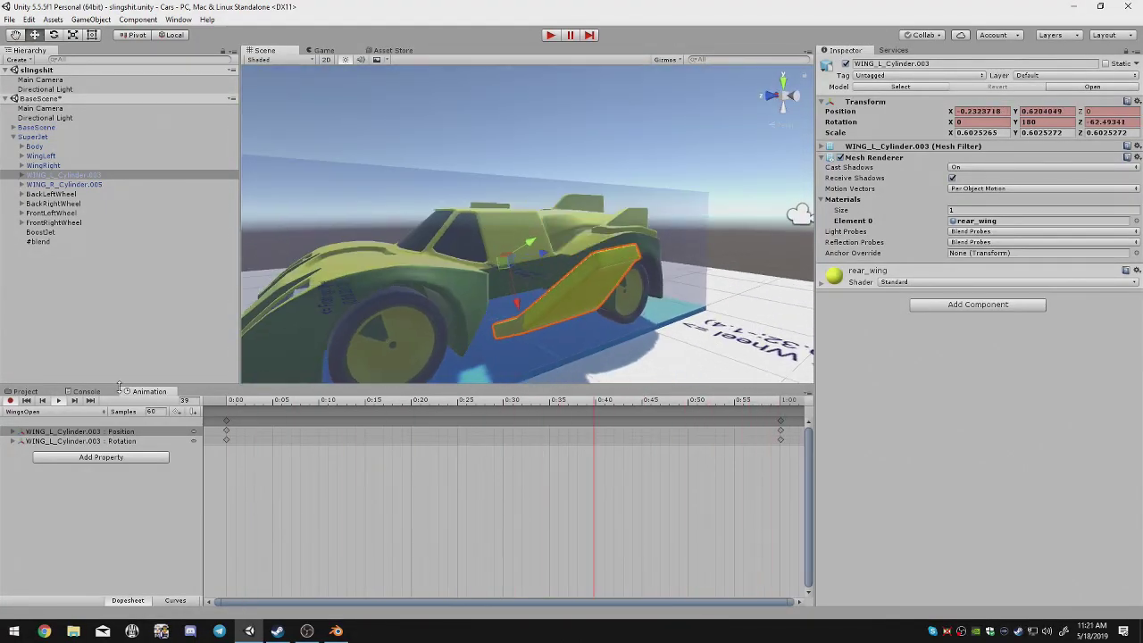
Switch to Blender, select WING_L_Cylinder.003, and place the 3D cursor on its lower edge from the bottom view.
left_click(336, 631)
middle_click_drag(554, 386, 533, 341)
right_click(586, 269)
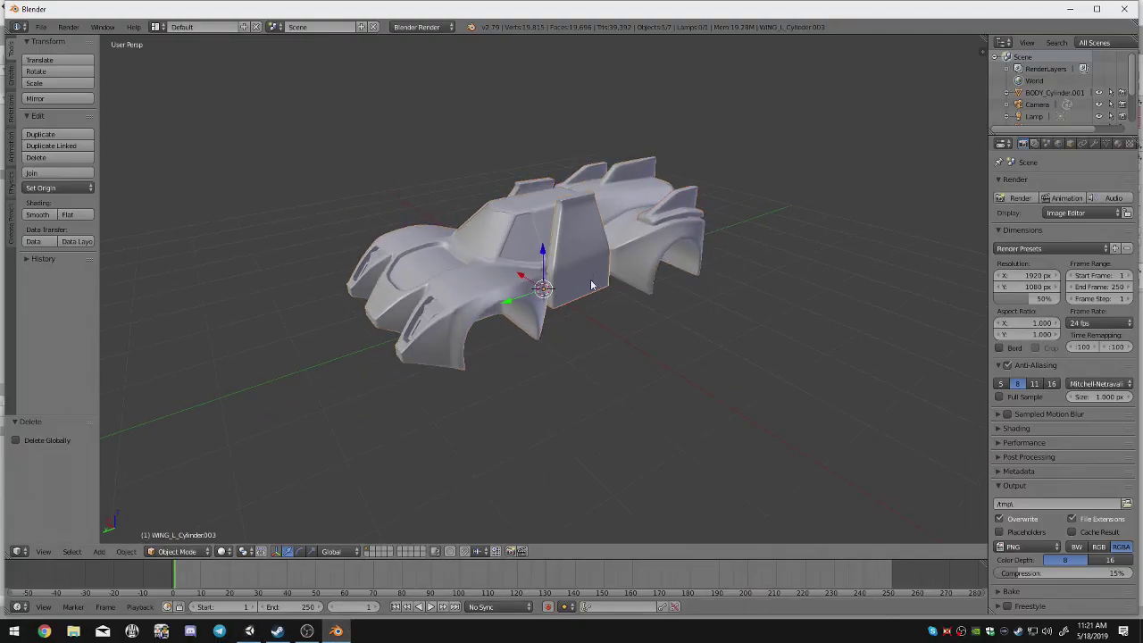
middle_click_drag(590, 282, 689, 138)
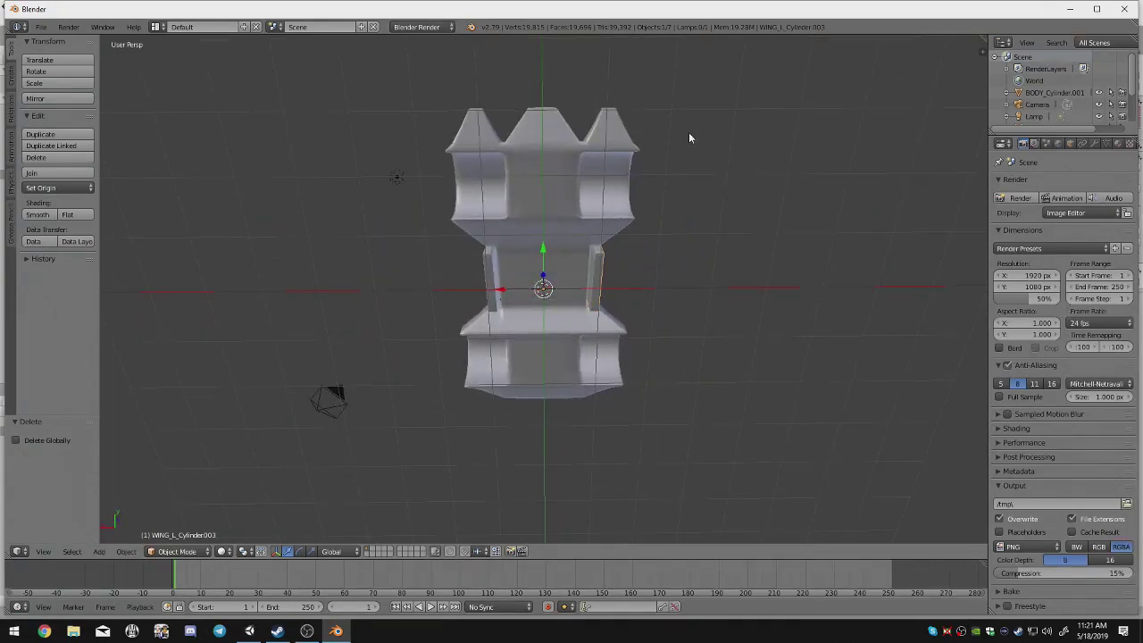
key("ctrl+KP_7")
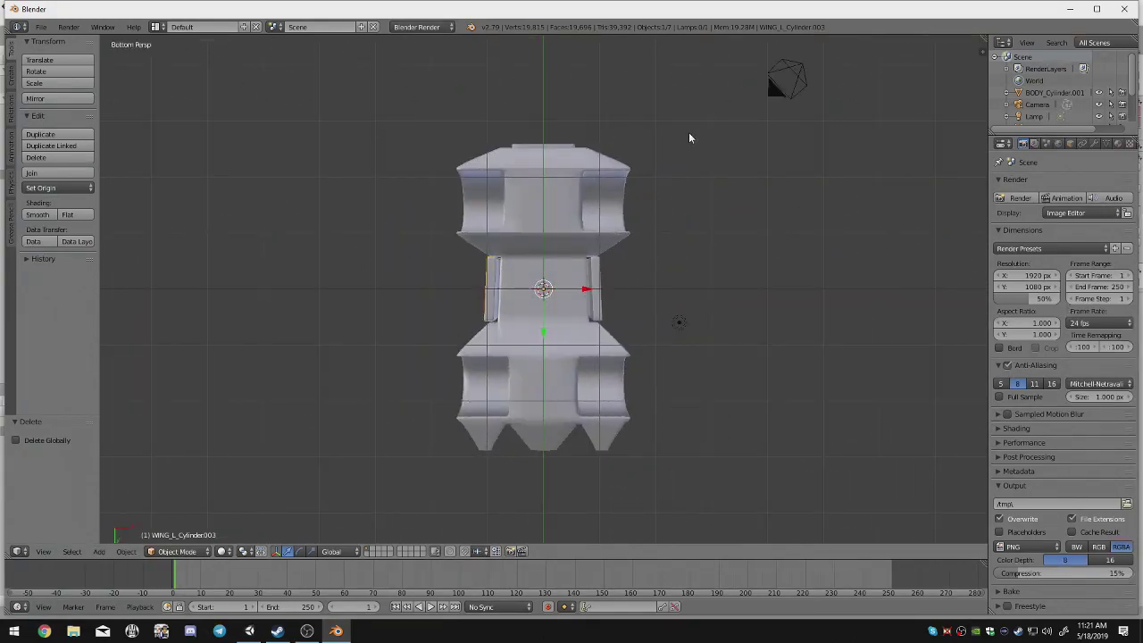
scroll(454, 282, "up", 3)
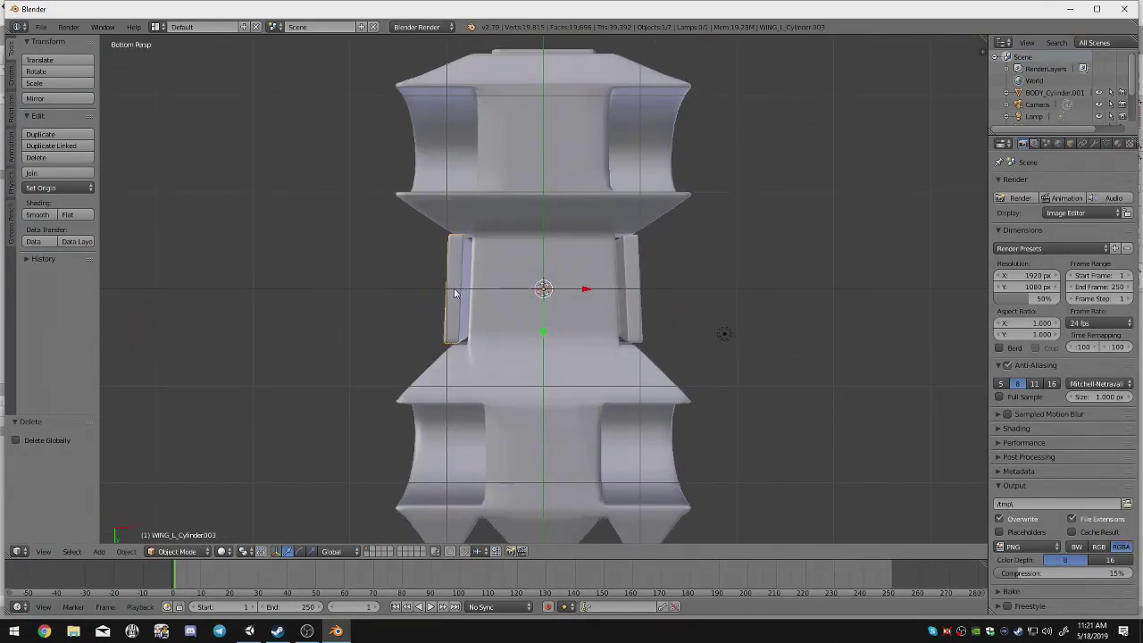
left_click(451, 289)
Set the origin of WING_L_Cylinder.003 to the 3D cursor.
middle_click_drag(453, 293, 592, 378)
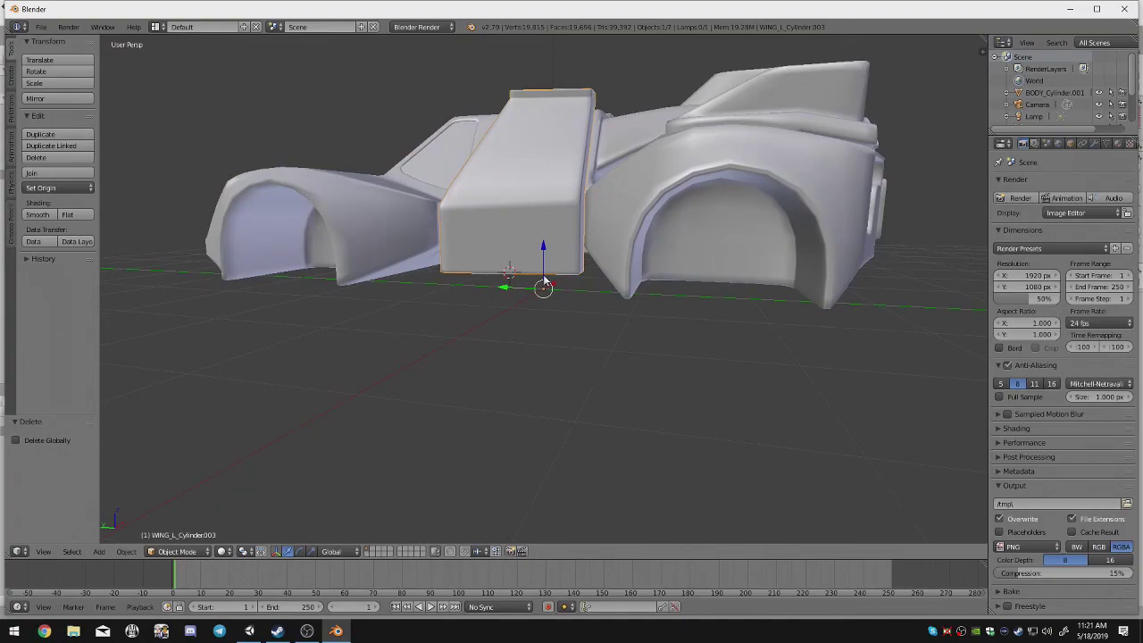
key("ctrl+shift+alt+c")
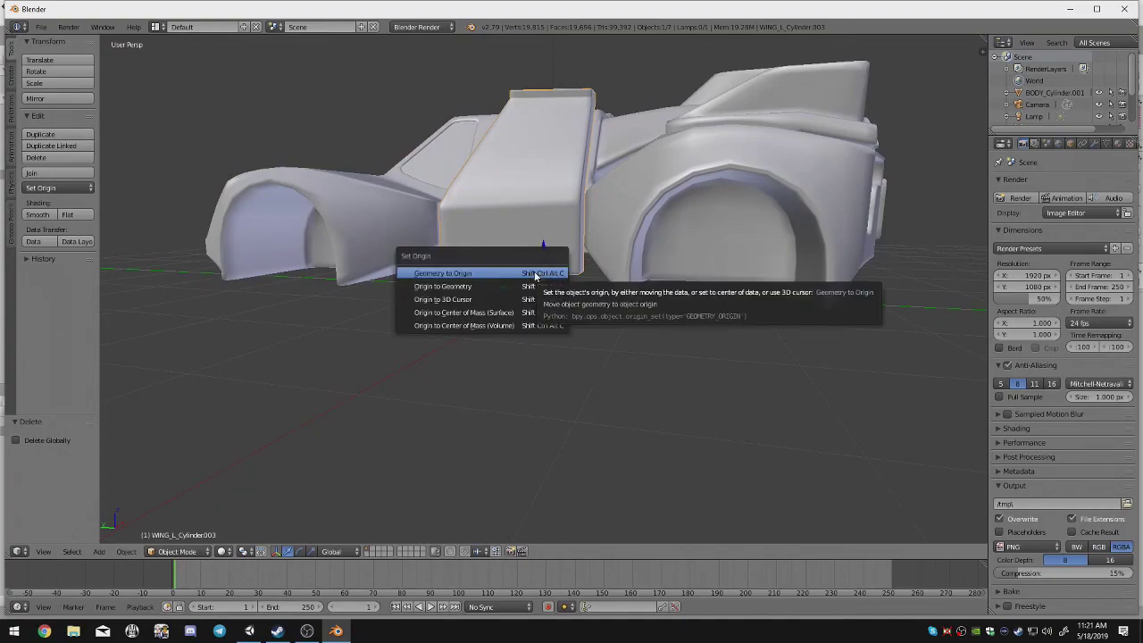
left_click(531, 300)
middle_click_drag(531, 299, 692, 252)
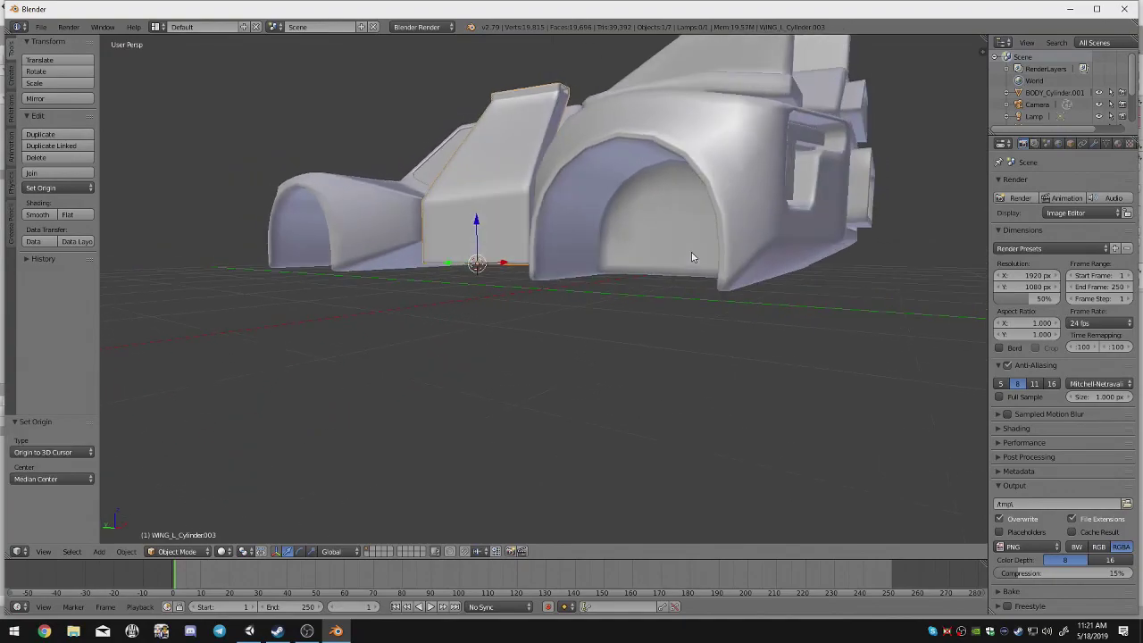
Mirror the 3D cursor to the opposite side of the car by setting its X location to 0.99385.
key("n")
scroll(956, 357, "down", 6)
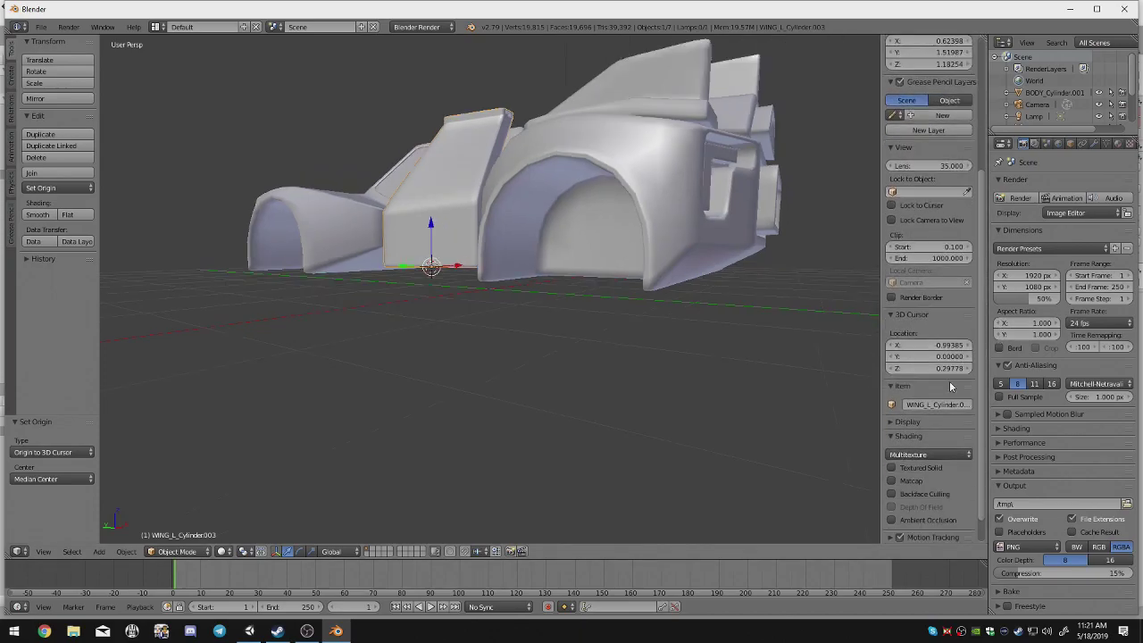
left_click(950, 346)
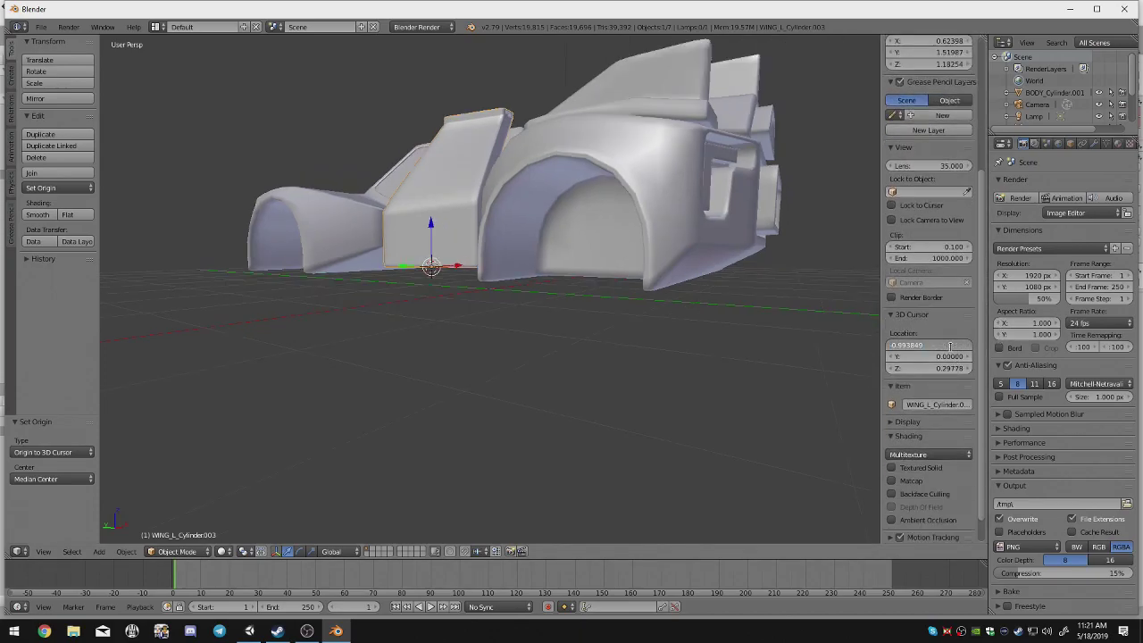
key("Delete")
key("Return")
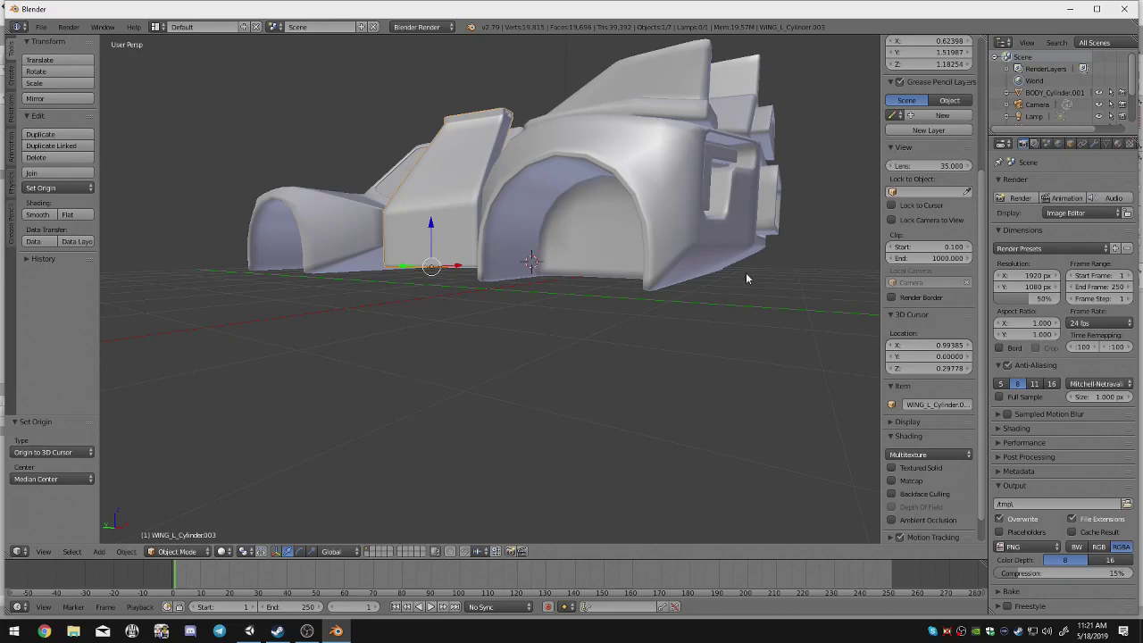
Select WING_R_Cylinder.005 and set its origin to the 3D cursor.
middle_click_drag(676, 251, 507, 304)
right_click(541, 312)
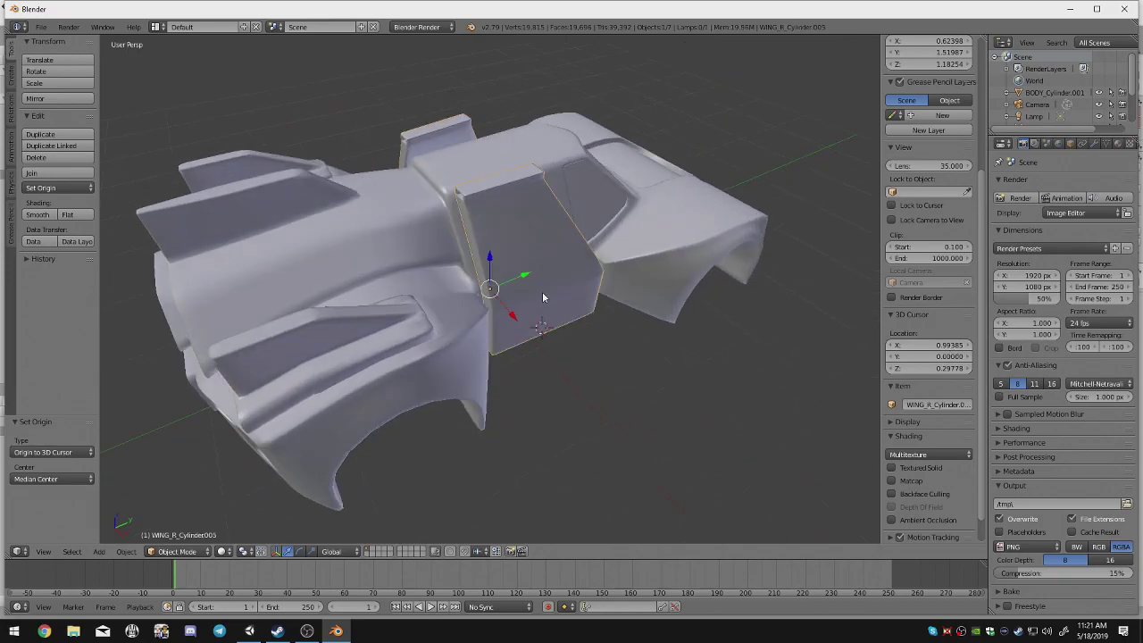
key("ctrl+shift+alt+c")
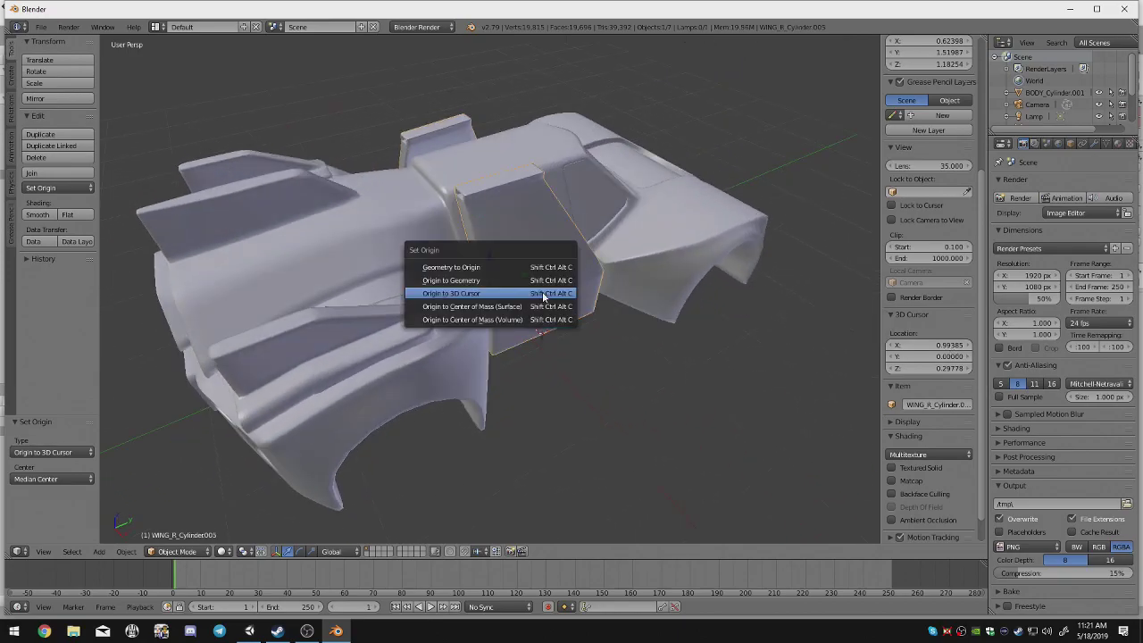
left_click(543, 294)
Add the car body to the selected wings and export the selected objects as superjet.fbx in the RC_Studios folder, overwriting the existing file.
middle_click_drag(556, 277, 525, 175)
right_click(561, 253)
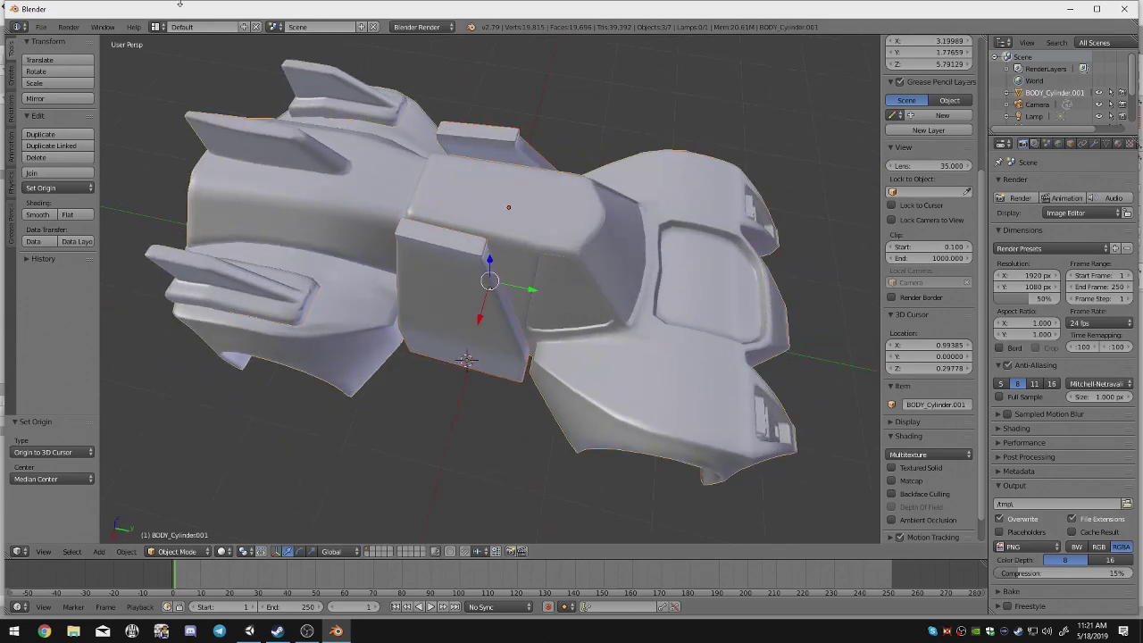
left_click(41, 27)
mouse_move(146, 268)
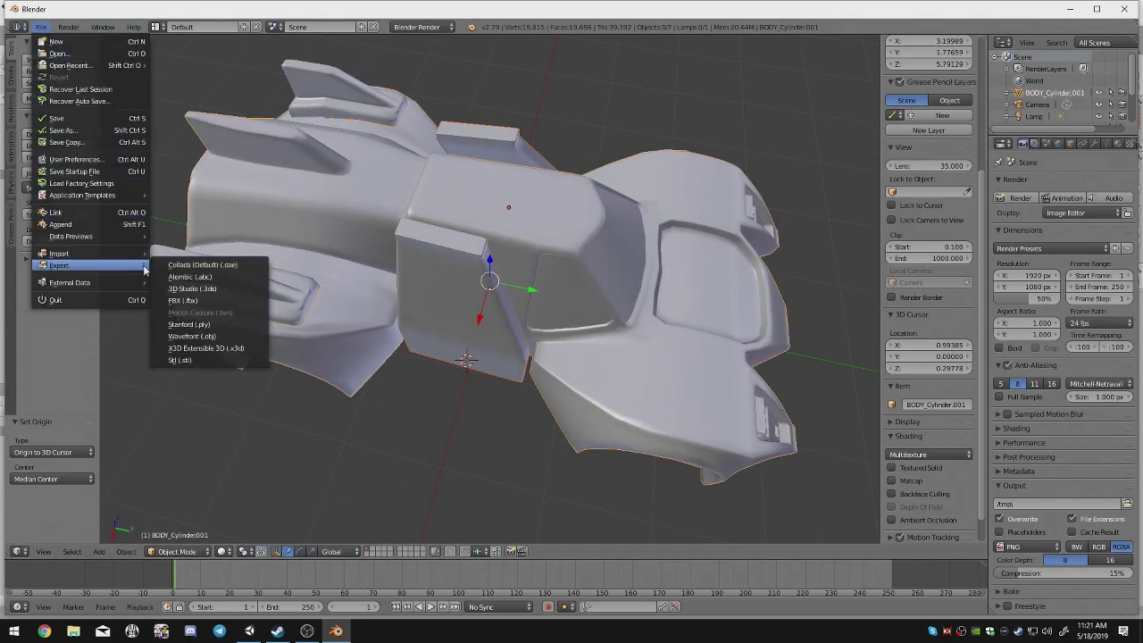
left_click(215, 300)
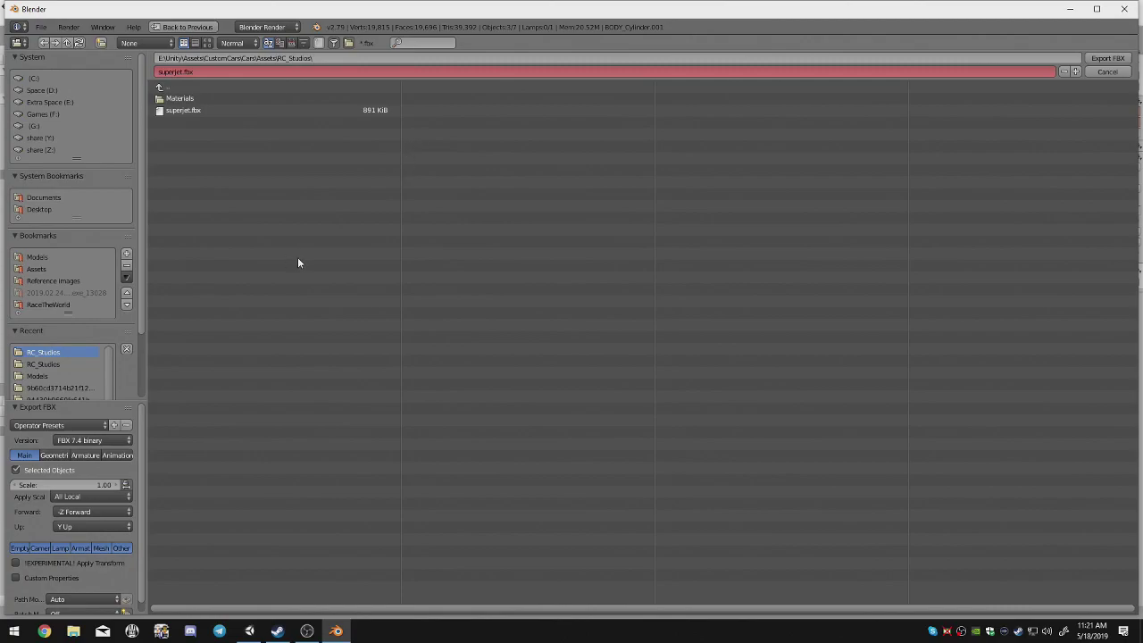
left_click(1108, 58)
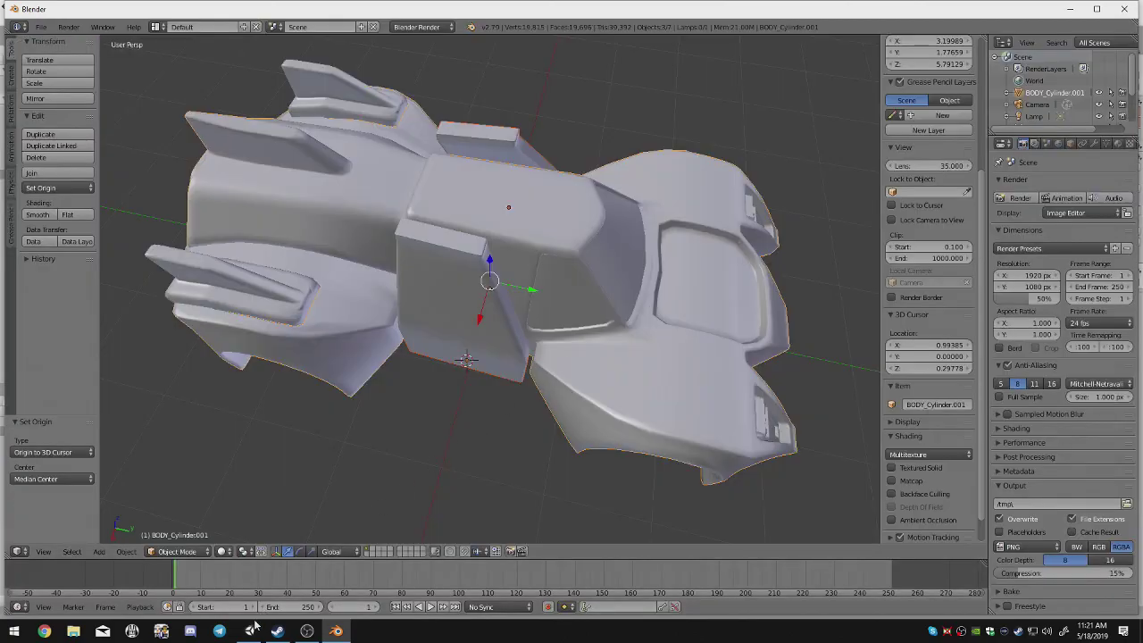
Switch to Unity and remove the Position and Rotation properties of WING_L_Cylinder.003 from the WingsOpen clip.
key("alt+Tab")
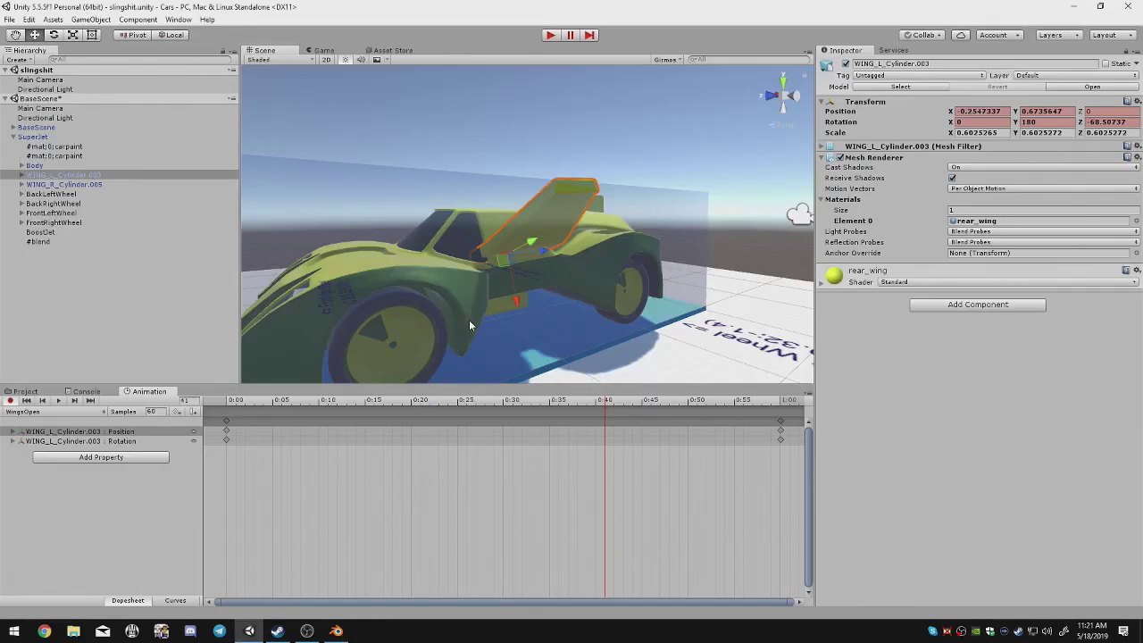
left_click_drag(525, 330, 603, 340, "alt")
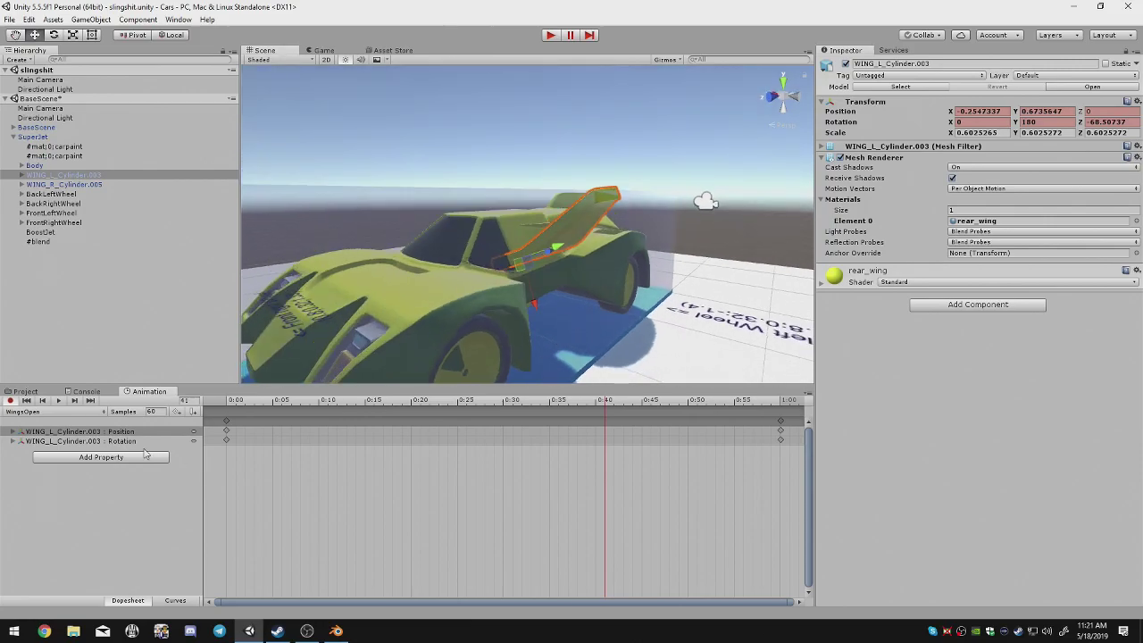
right_click(169, 432)
left_click(196, 440)
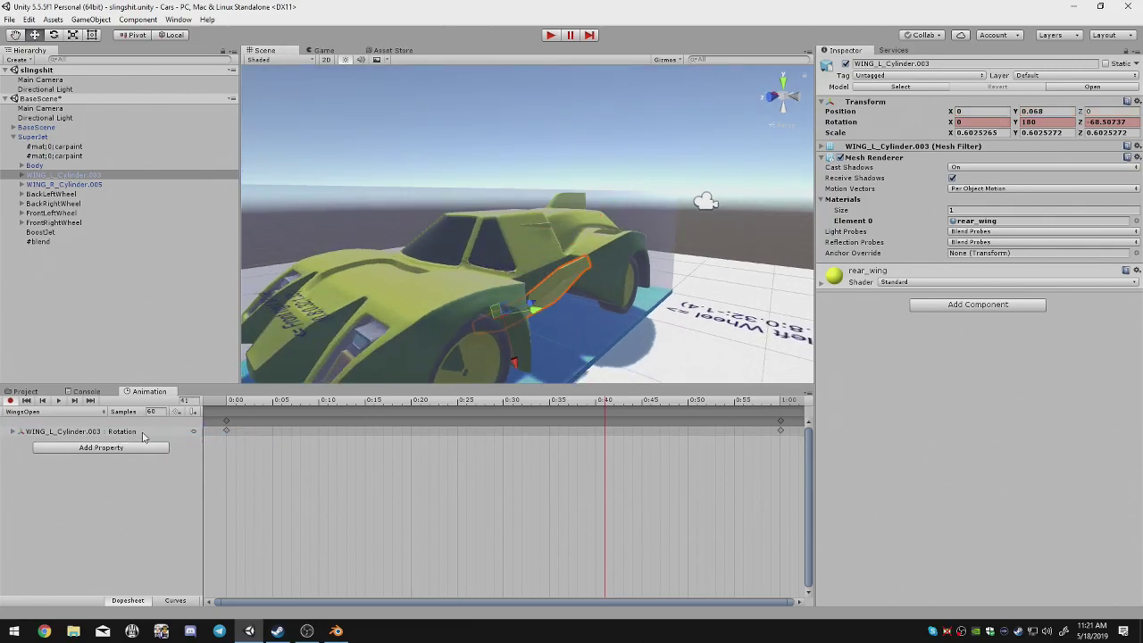
right_click(145, 433)
left_click(167, 441)
Try to move WING_L_Cylinder.003 out to its side of the car at X about -0.749 while recording.
left_click_drag(434, 297, 737, 122, "alt")
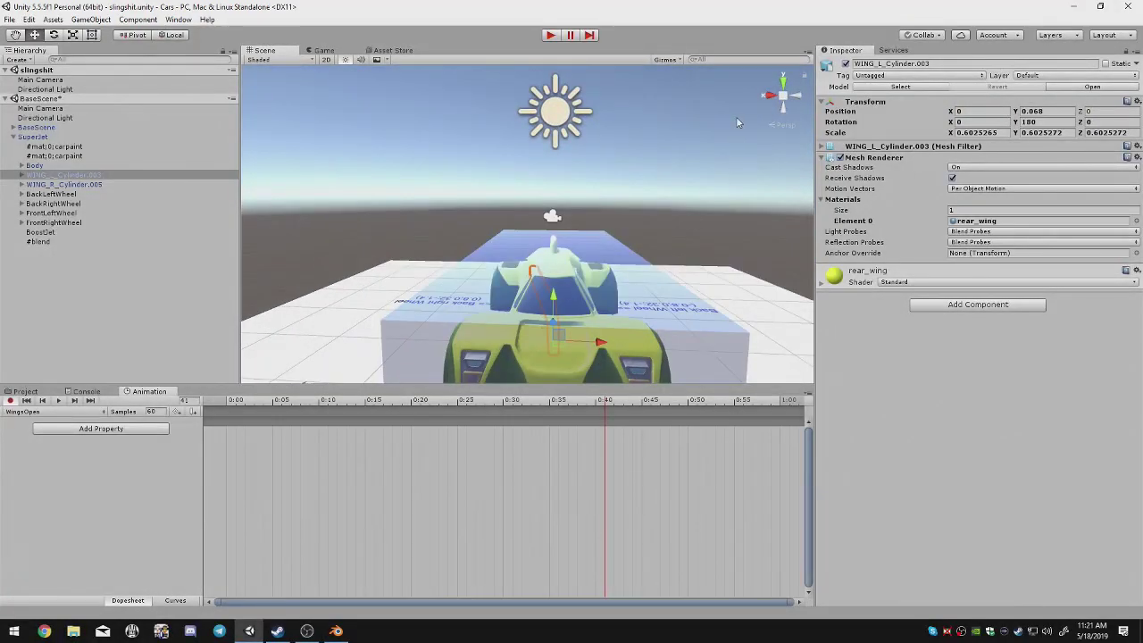
left_click(783, 85)
scroll(496, 200, "up", 2)
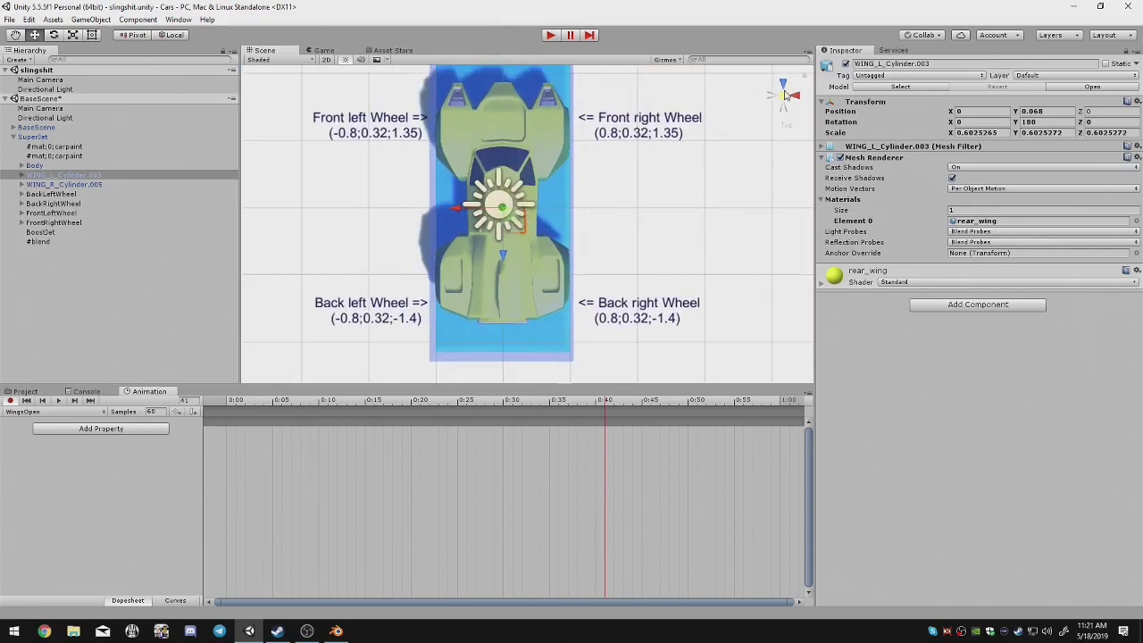
scroll(496, 200, "up", 1)
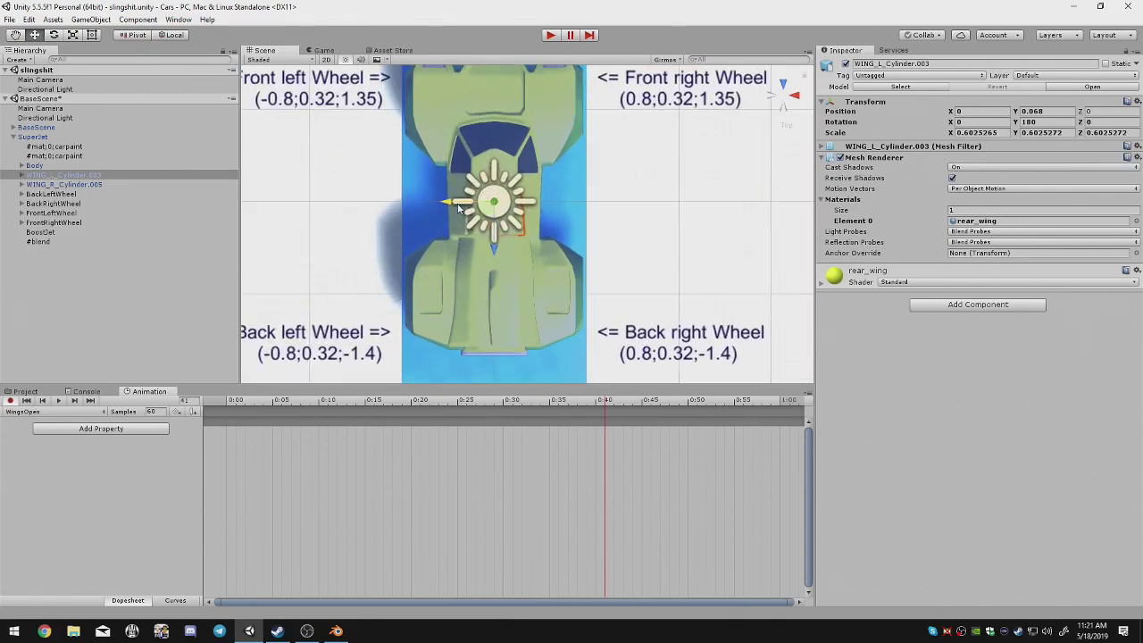
left_click_drag(445, 207, 390, 217)
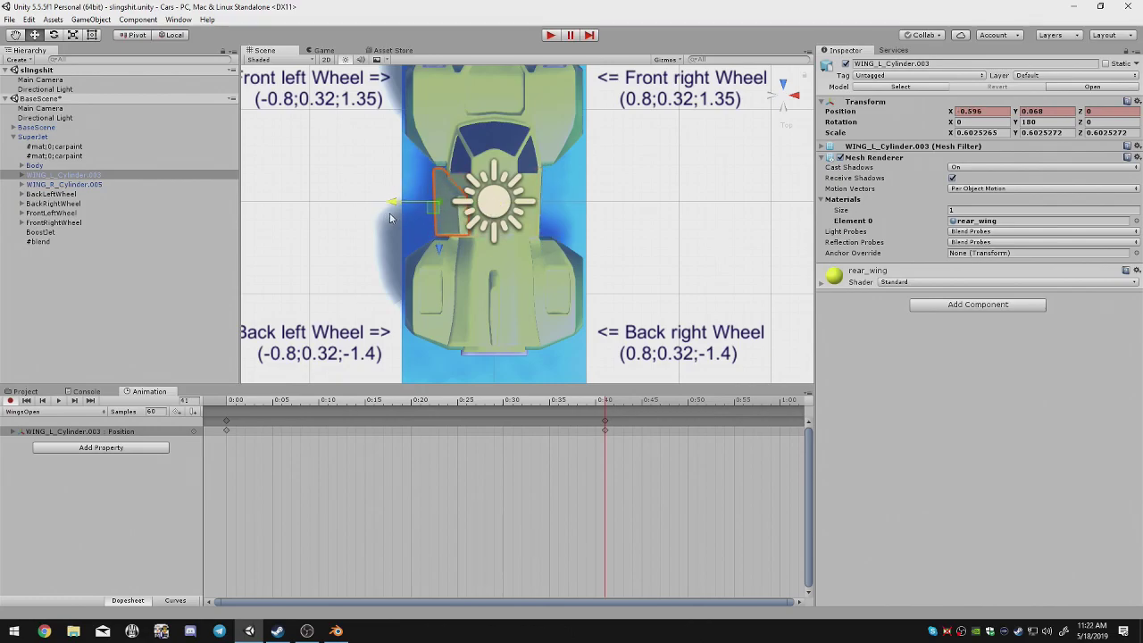
left_click_drag(391, 304, 547, 224, "alt")
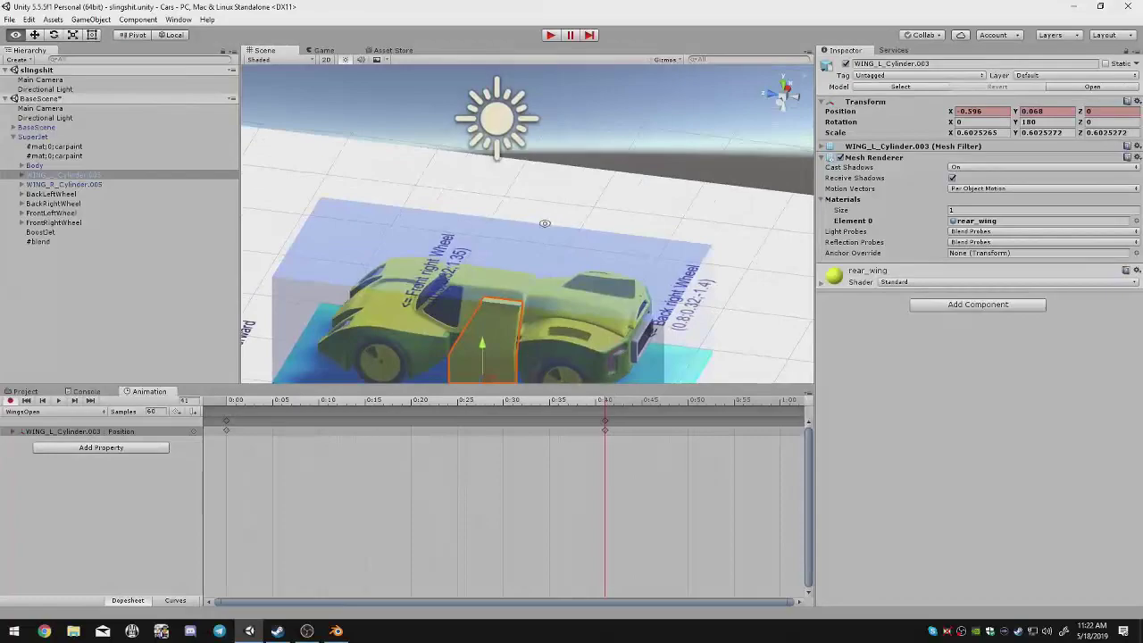
left_click(785, 98)
left_click_drag(467, 366, 627, 164, "alt")
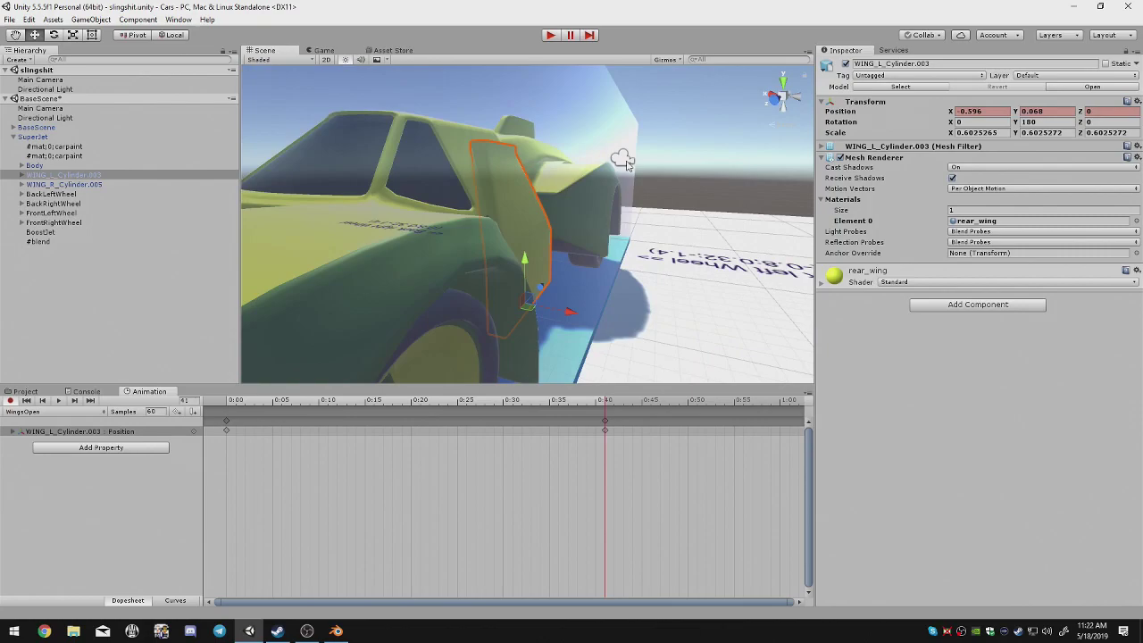
left_click_drag(565, 314, 497, 295)
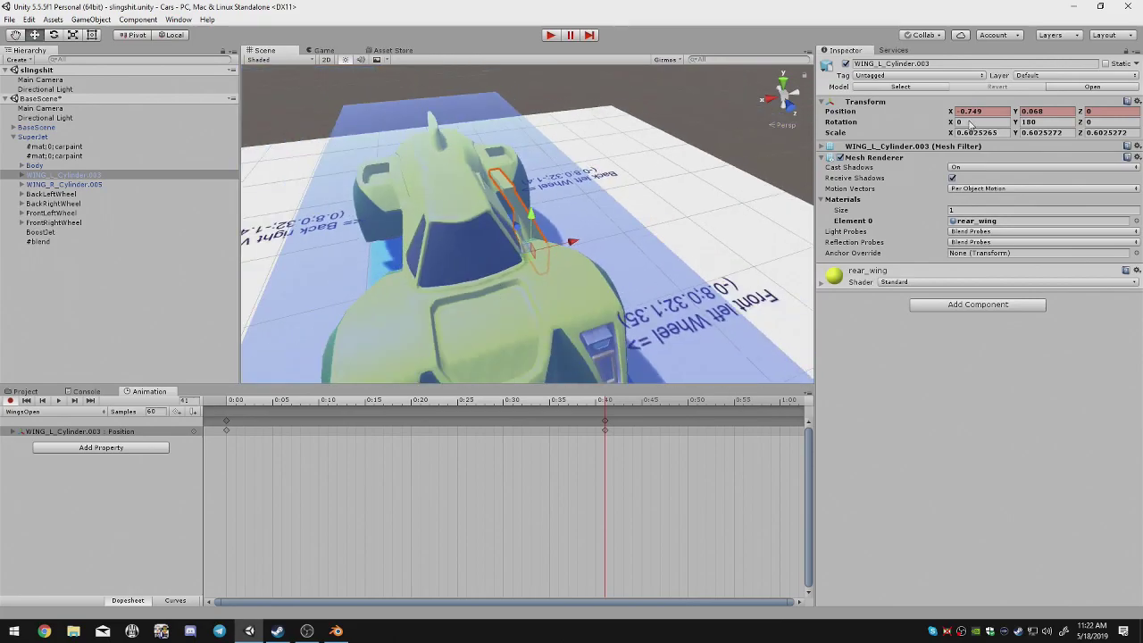
Stop recording and remove the Position property of WING_L_Cylinder.003 from the WingsOpen clip.
left_click(11, 402)
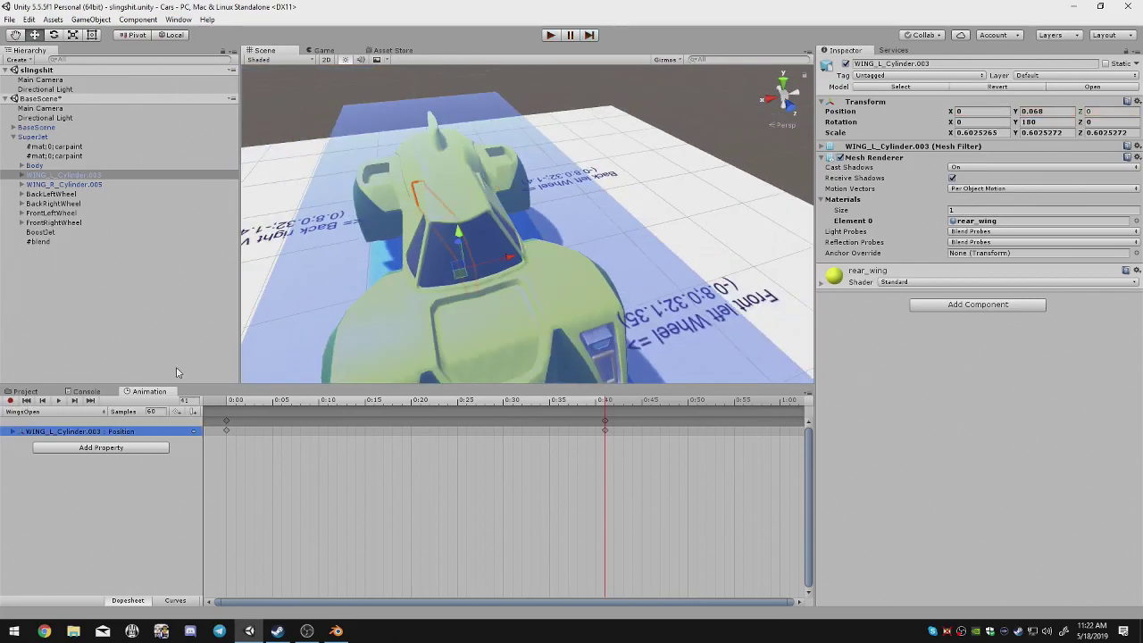
right_click(51, 435)
left_click(89, 439)
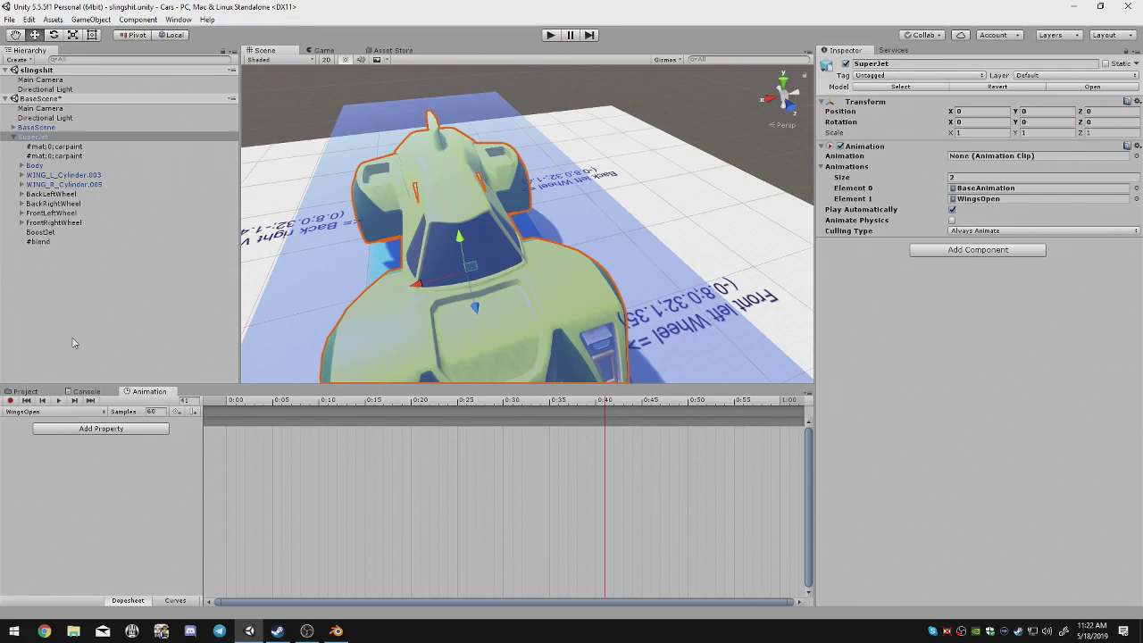
Select WING_R_Cylinder.005 and move it along X to 0.642, aligning it with the car's side from the top view.
left_click(27, 392)
double_click(104, 176)
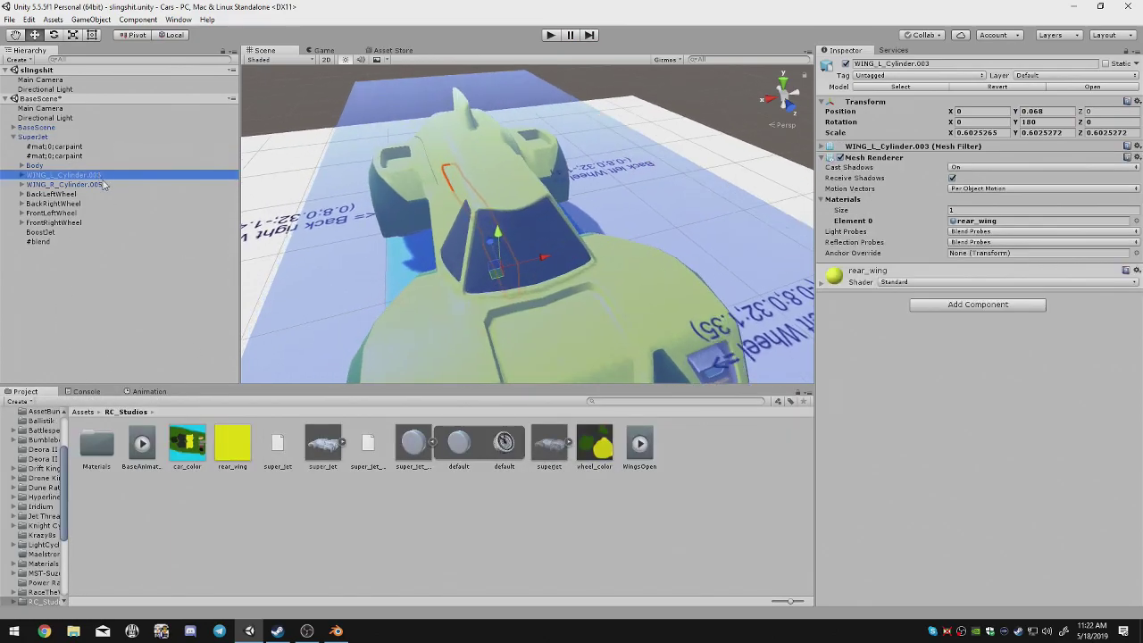
left_click(107, 183)
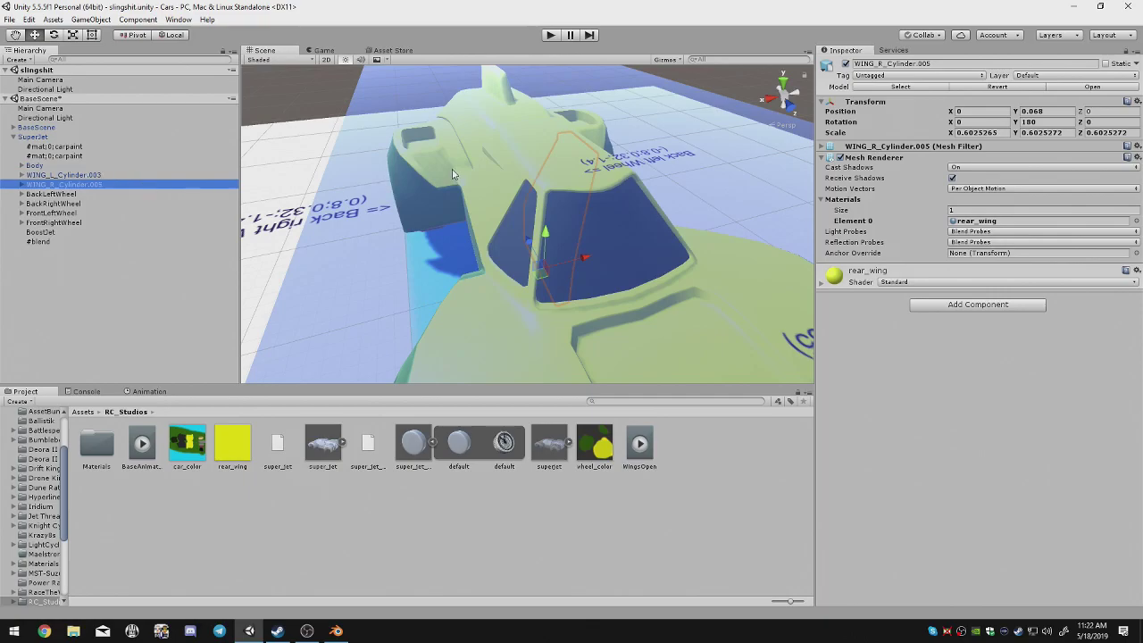
left_click_drag(587, 259, 513, 275)
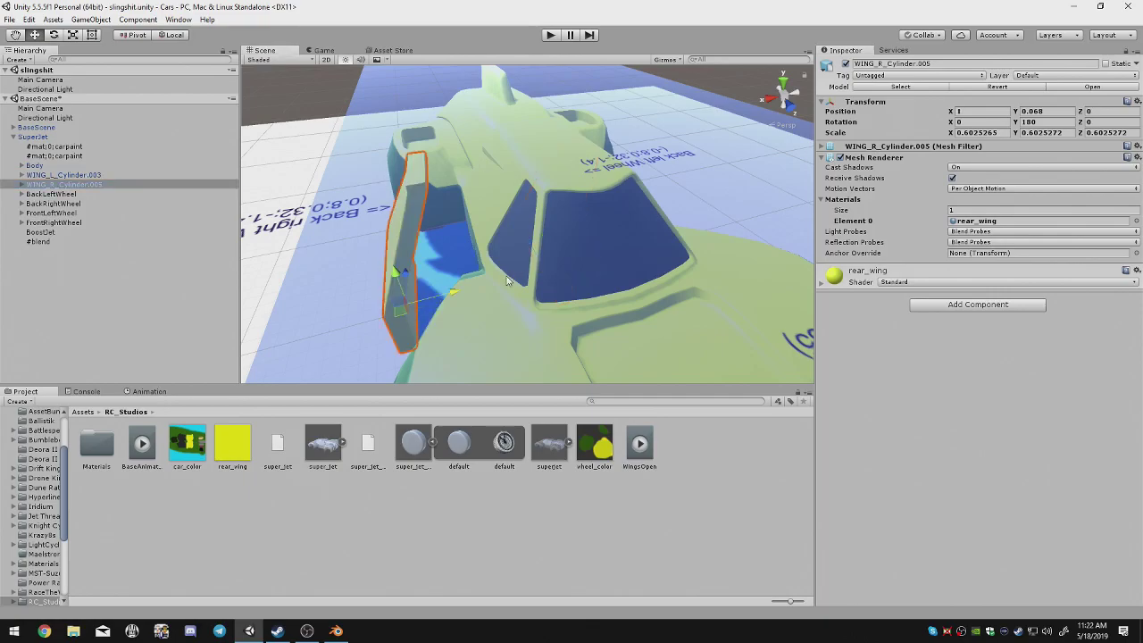
left_click(783, 94)
left_click_drag(603, 225, 555, 225)
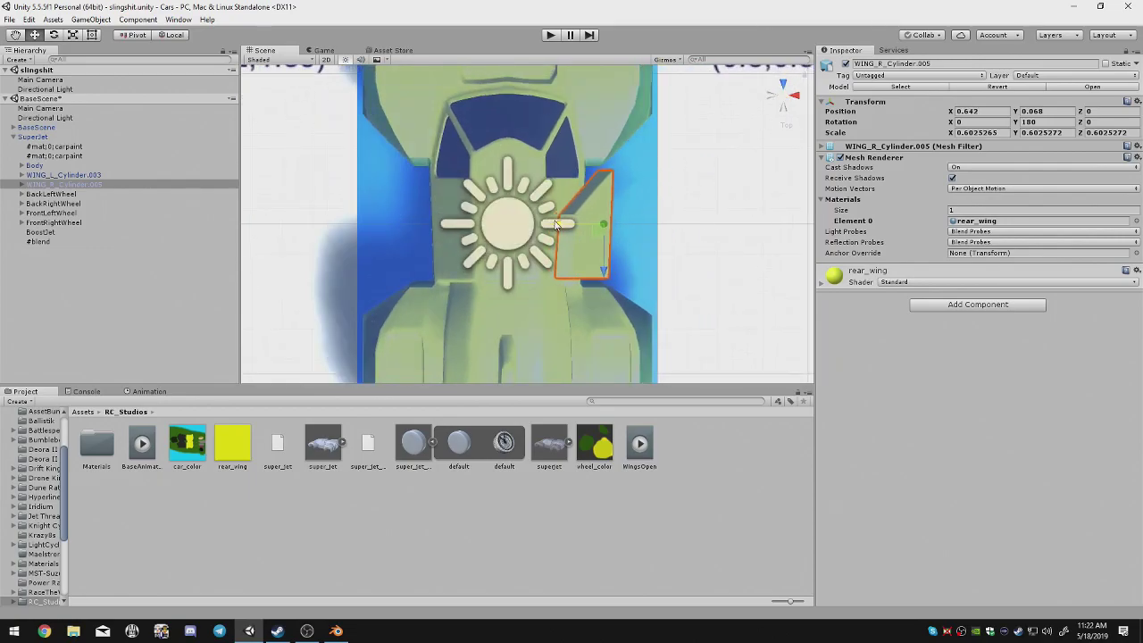
Copy the X position of WING_R_Cylinder.005 to WING_L_Cylinder.003 and make it negative, giving -0.642.
left_click(986, 112)
key("ctrl+c")
left_click(111, 175)
left_click(984, 112)
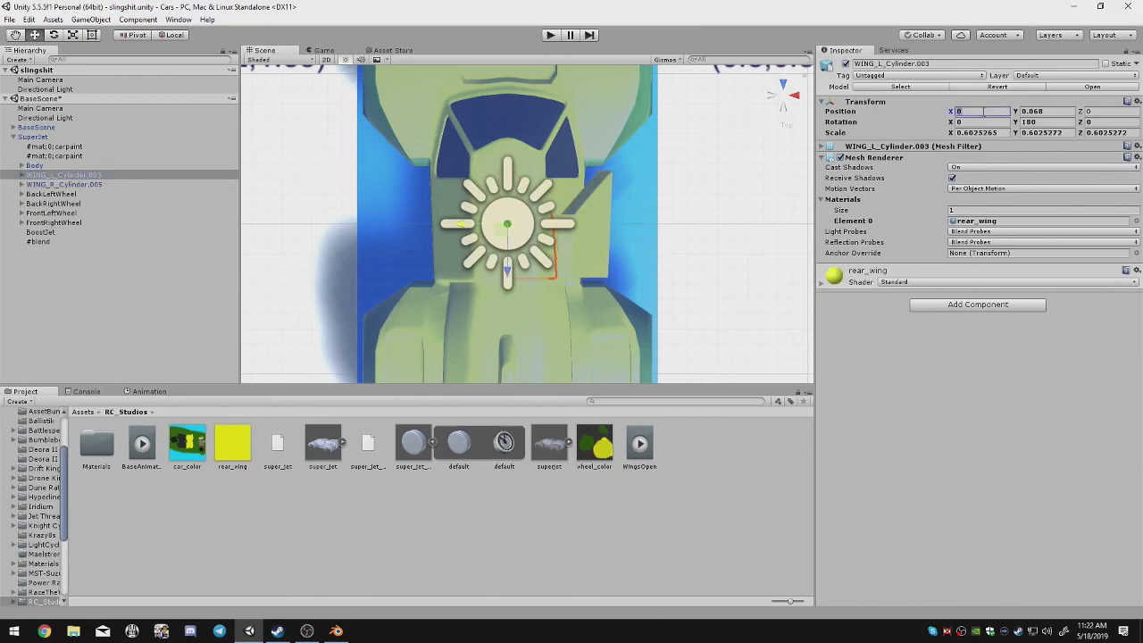
key("ctrl+v")
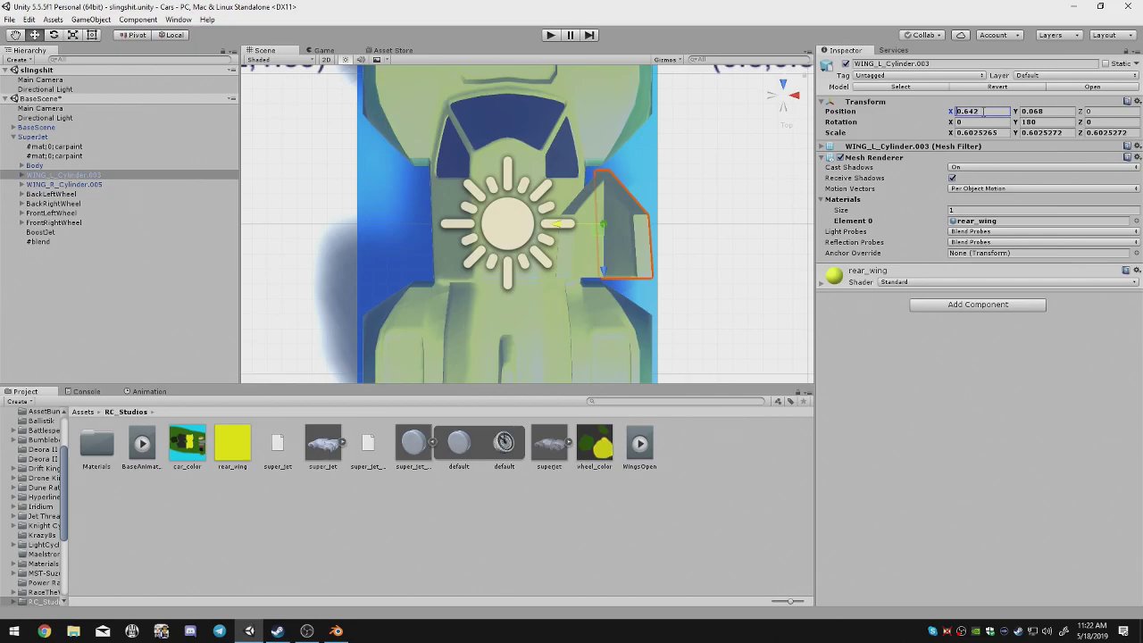
key("Home")
type("-")
Select both wings, raise them to Y 0.287 in the side view, and check their fit against the body.
mouse_move(632, 212)
left_mouse_down("alt")
mouse_move(775, 100)
mouse_move(810, 100)
mouse_move(787, 103)
mouse_move(680, 218)
mouse_move(631, 234)
left_mouse_up("alt")
left_click(105, 184, "ctrl")
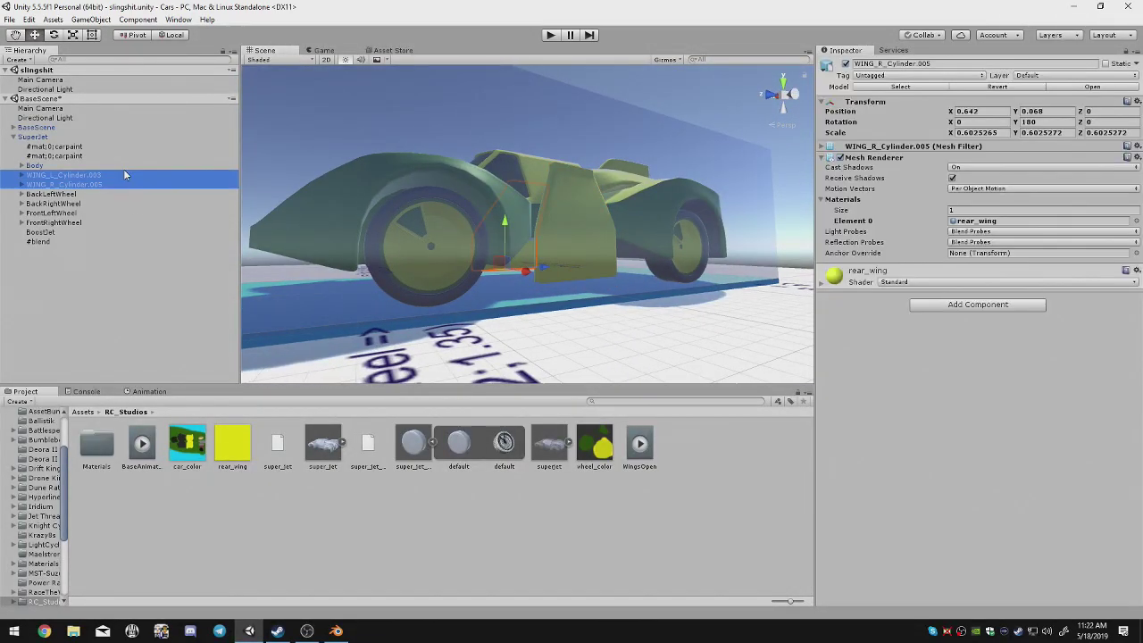
left_click(782, 93)
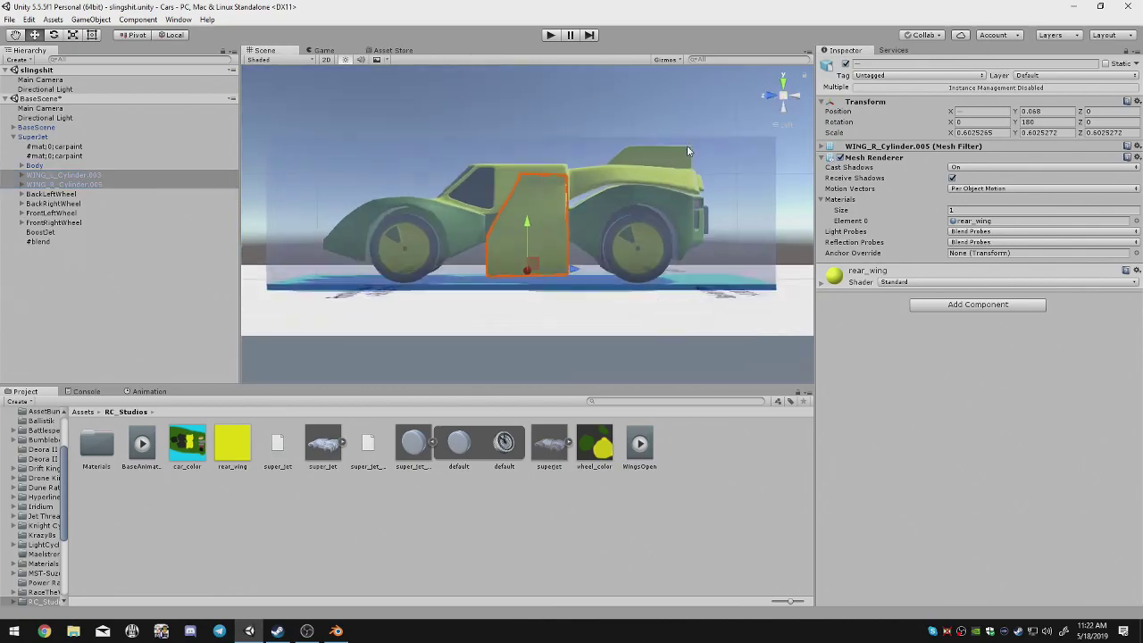
left_click_drag(526, 204, 757, 116)
left_click(432, 95)
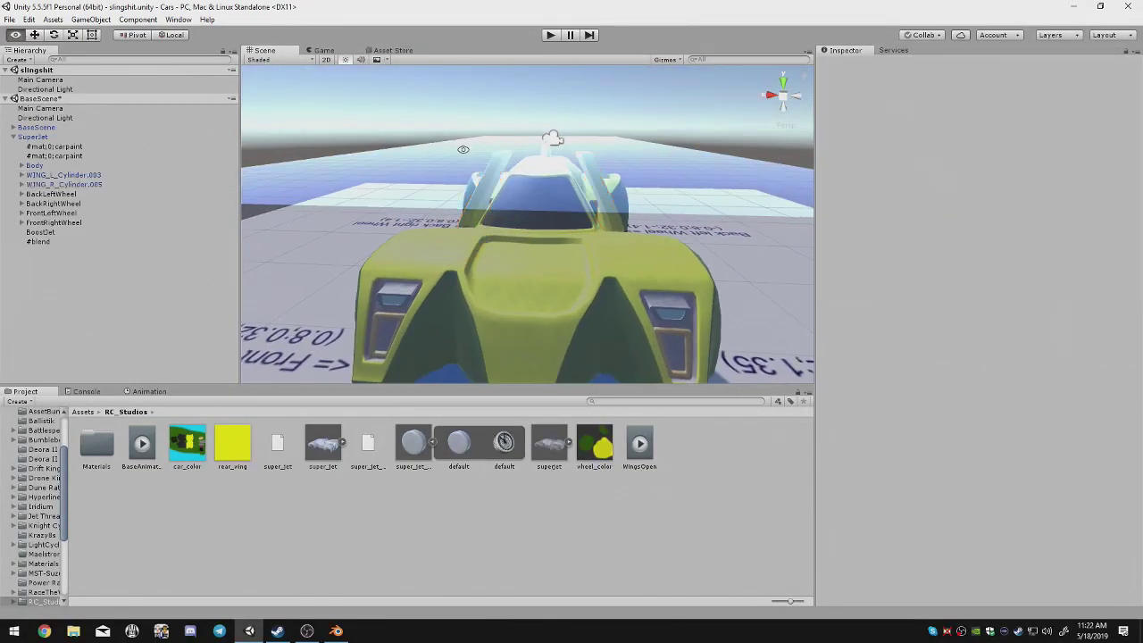
left_click_drag(462, 148, 357, 219, "alt")
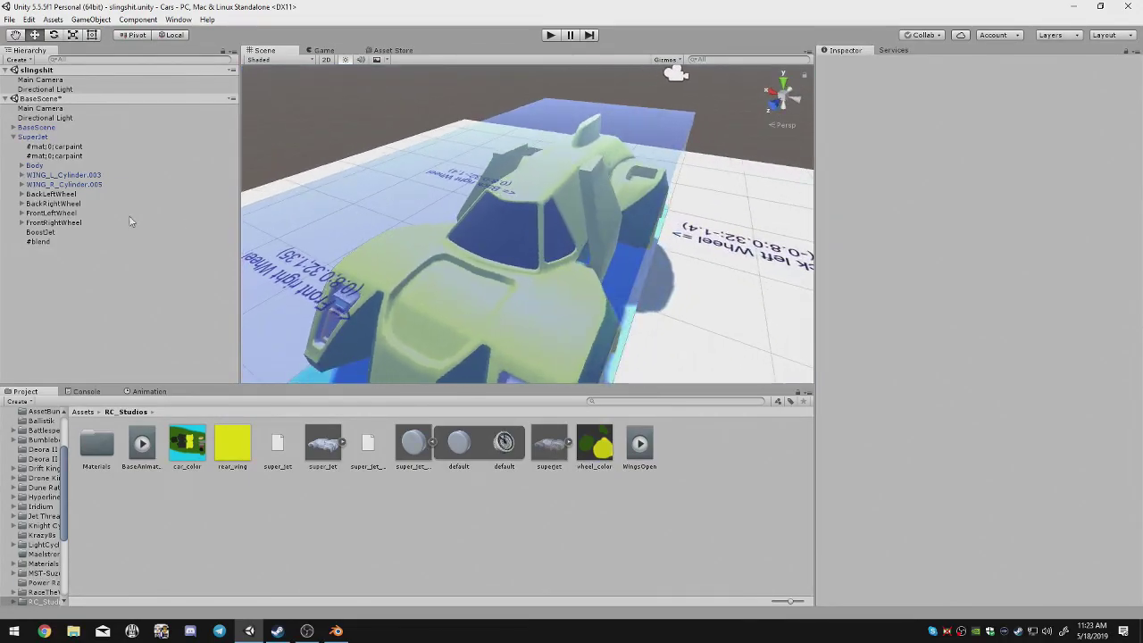
Select WING_L_Cylinder.003 and start recording its keyframes in the WingsOpen clip.
left_click(79, 176)
left_click(147, 391)
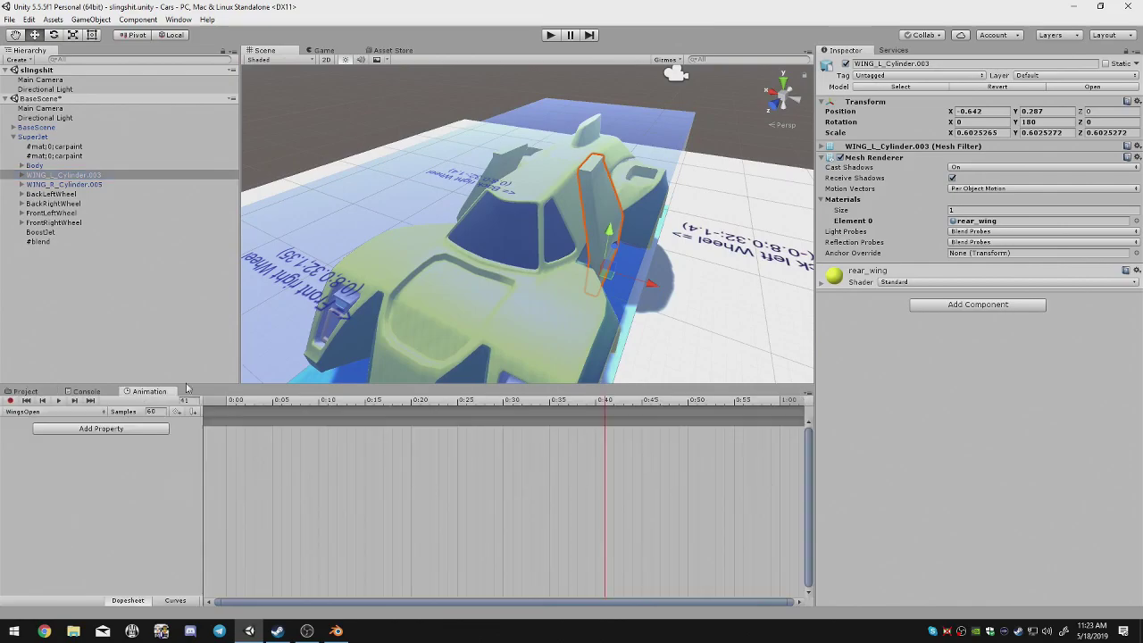
left_click(10, 400)
scroll(629, 247, "down", 2)
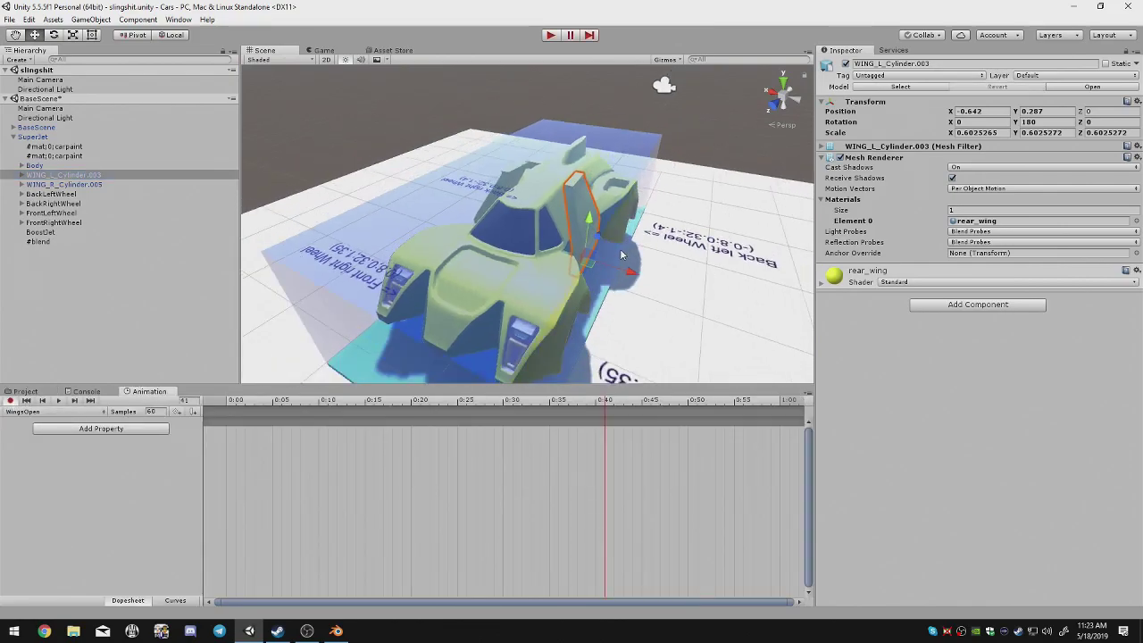
Try to rotate WING_L_Cylinder.003 to -15 degrees about Z at frame 41.
key("e")
left_click_drag(627, 248, 643, 289)
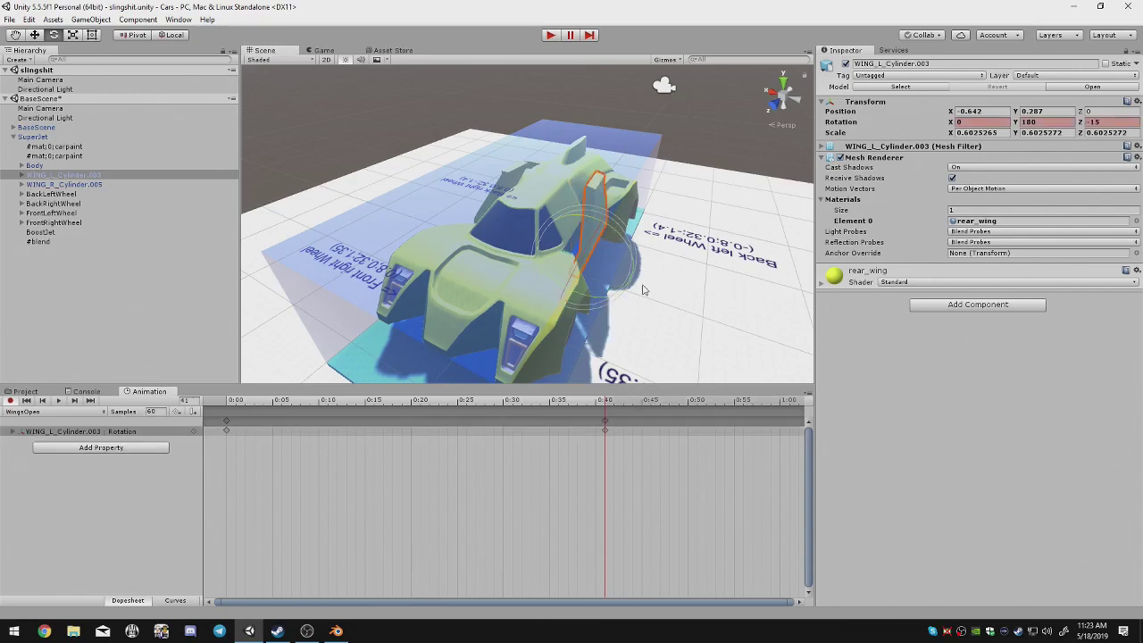
left_click(661, 369)
left_click(609, 305)
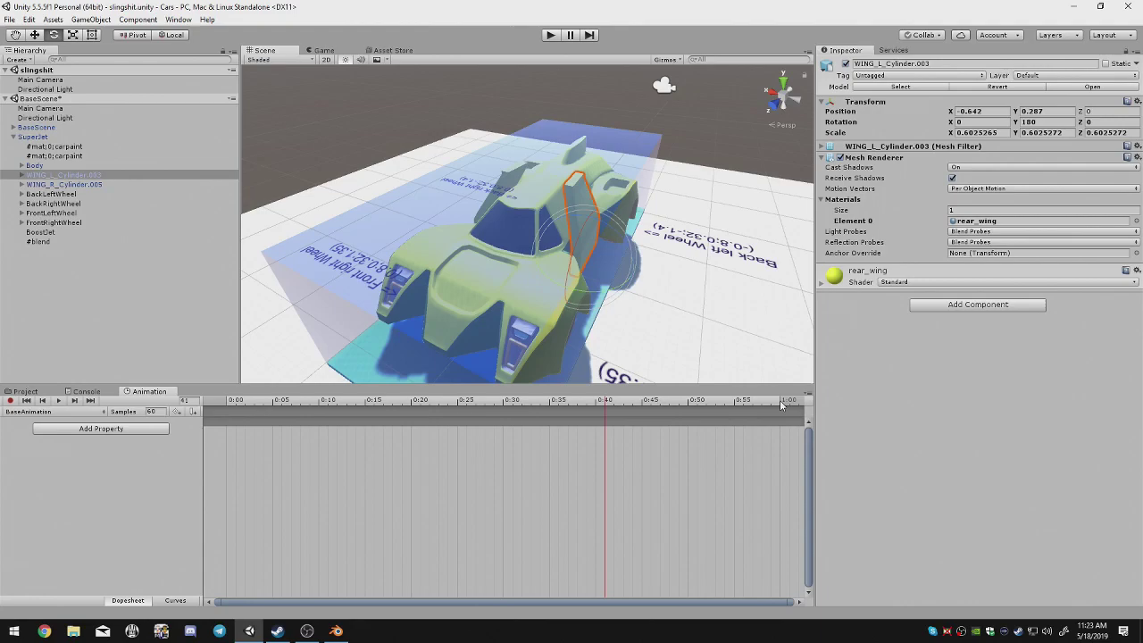
At frame 60 of the BaseAnimation clip, rotate WING_L_Cylinder.003 to about -90 degrees and WING_R_Cylinder.005 to about 90 degrees on Z.
left_click_drag(780, 400, 559, 405)
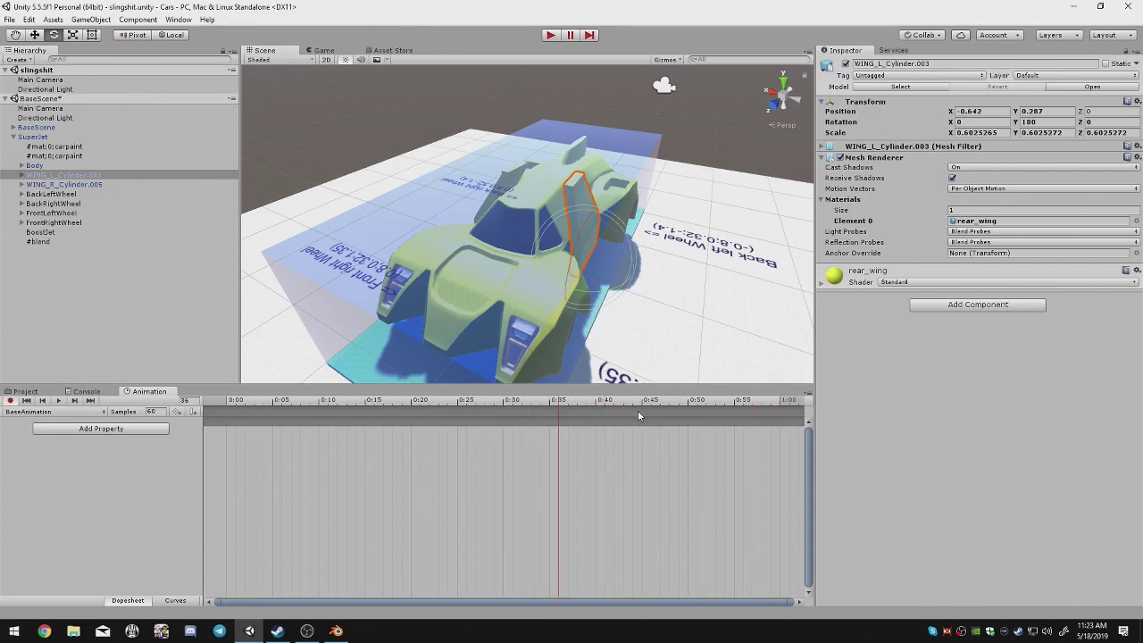
left_click_drag(668, 407, 778, 408)
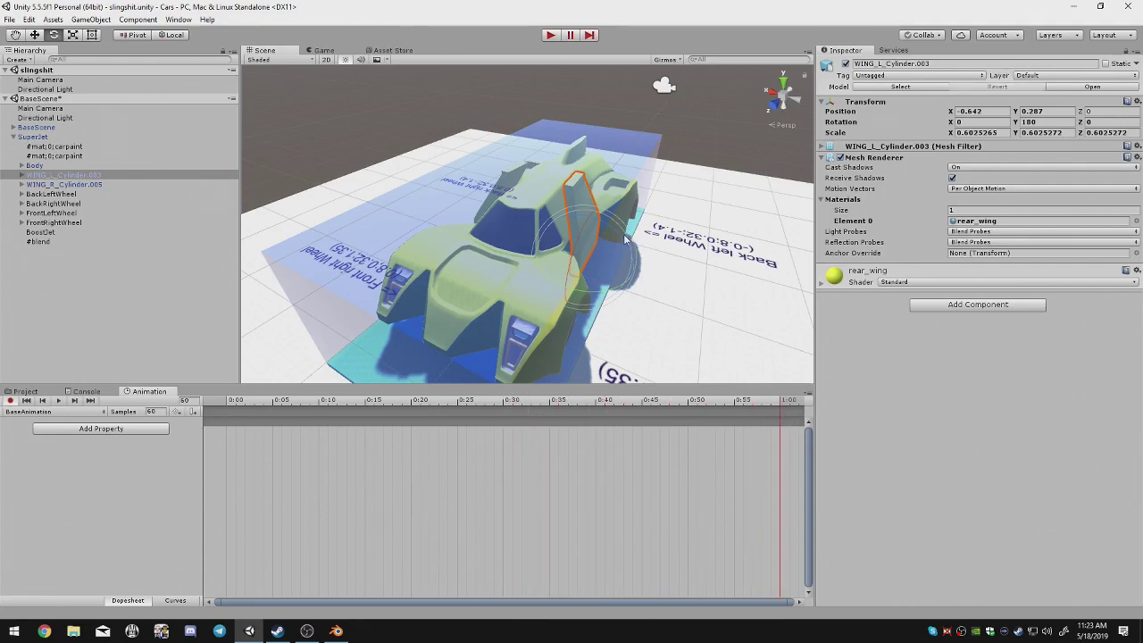
left_click_drag(625, 240, 428, 243)
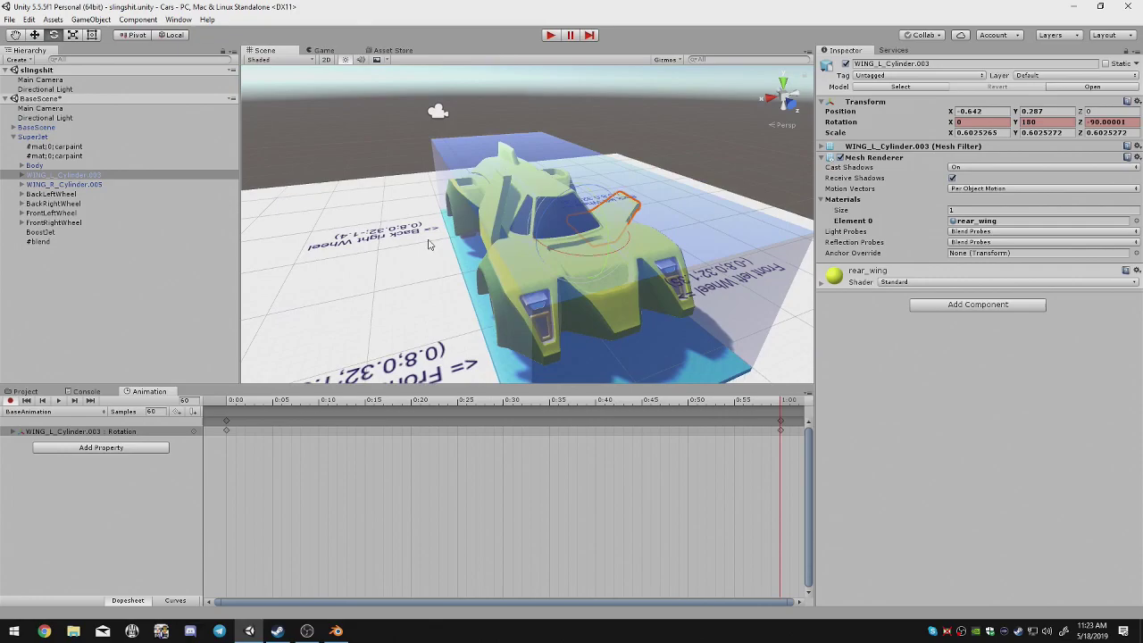
left_click(134, 185)
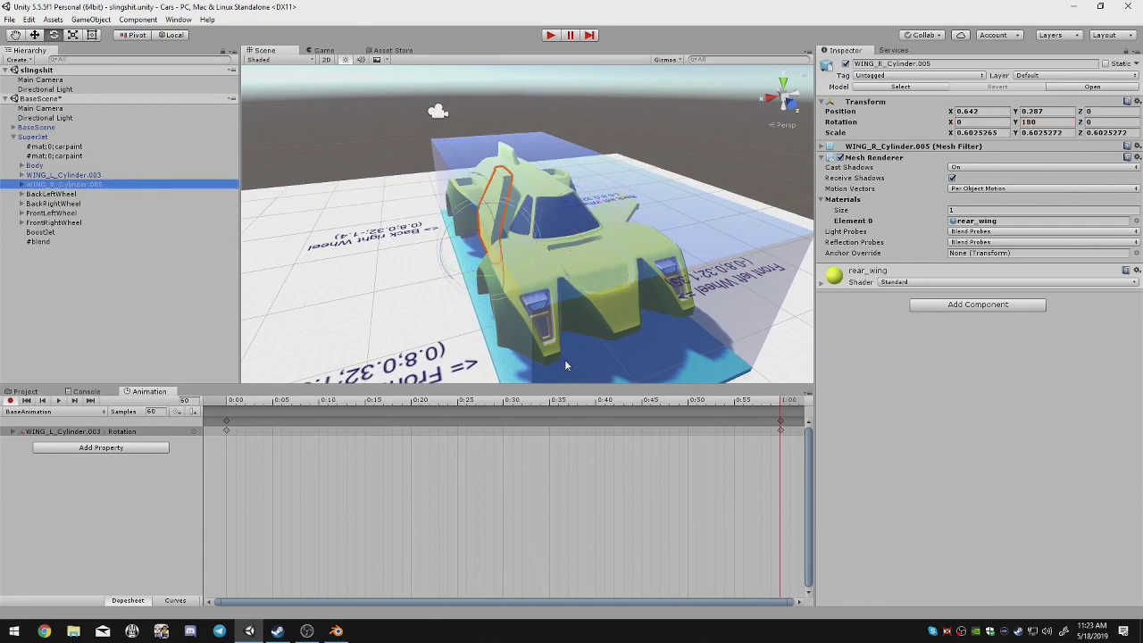
left_click_drag(451, 221, 263, 290, "ctrl")
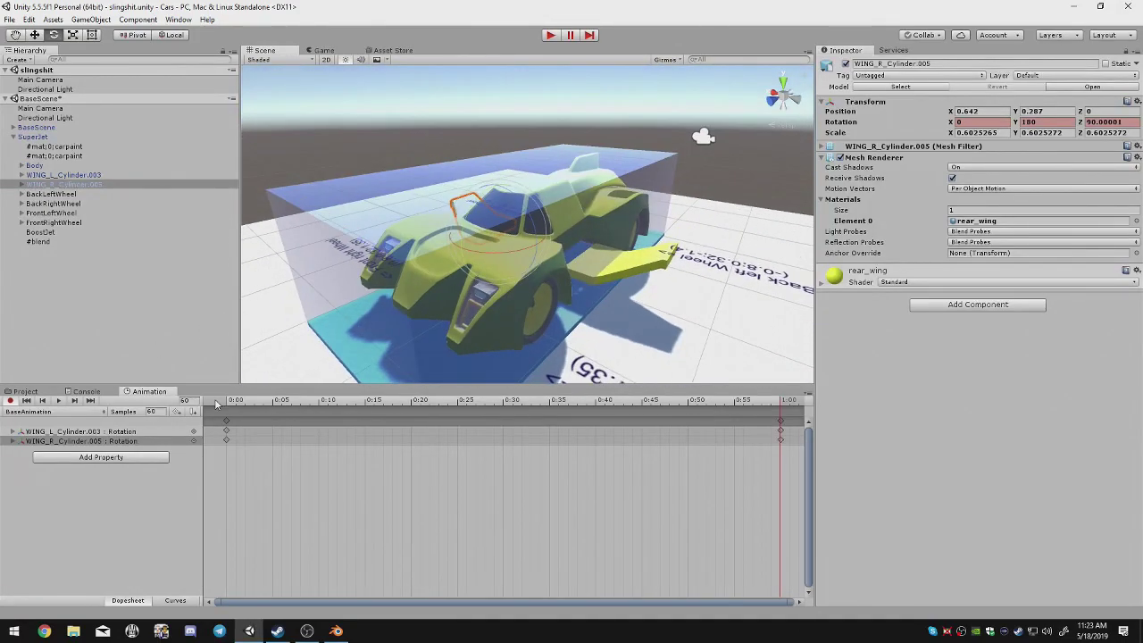
Play the BaseAnimation clip from frame 0 and check the side wings' rotation from several angles.
left_click(230, 401)
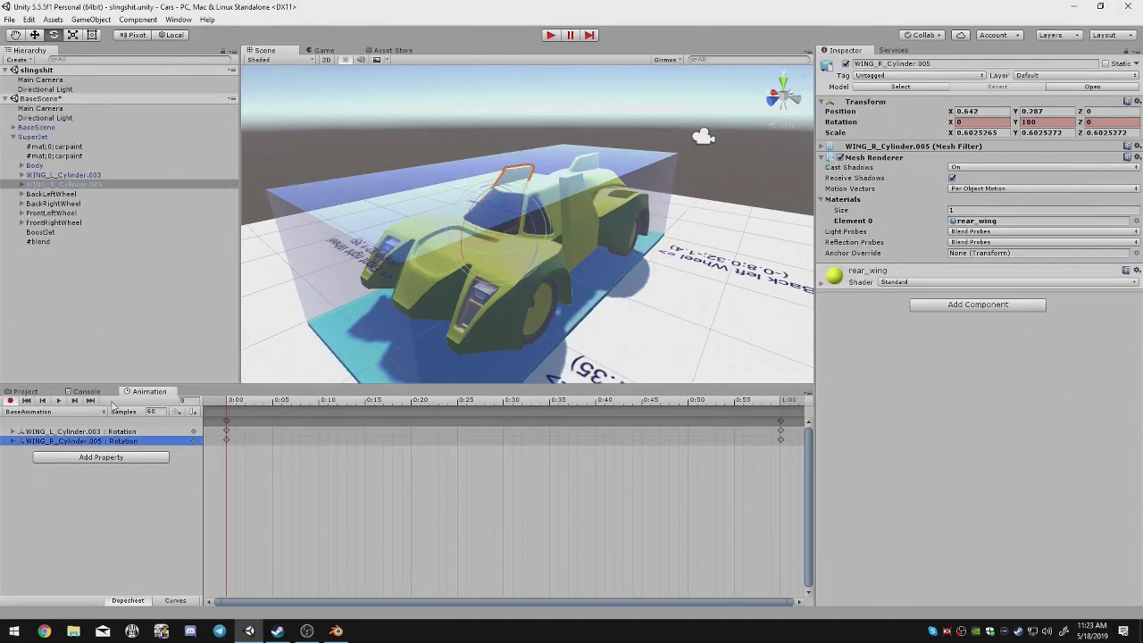
left_click(12, 401)
left_click(57, 401)
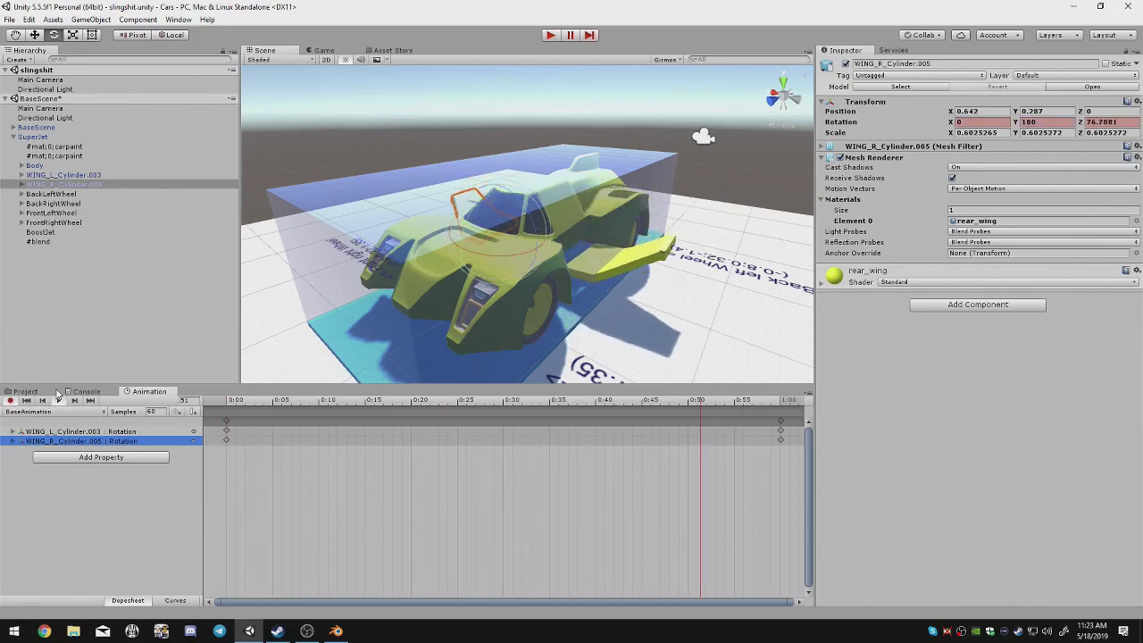
left_click(60, 401)
left_click_drag(617, 241, 460, 299, "alt")
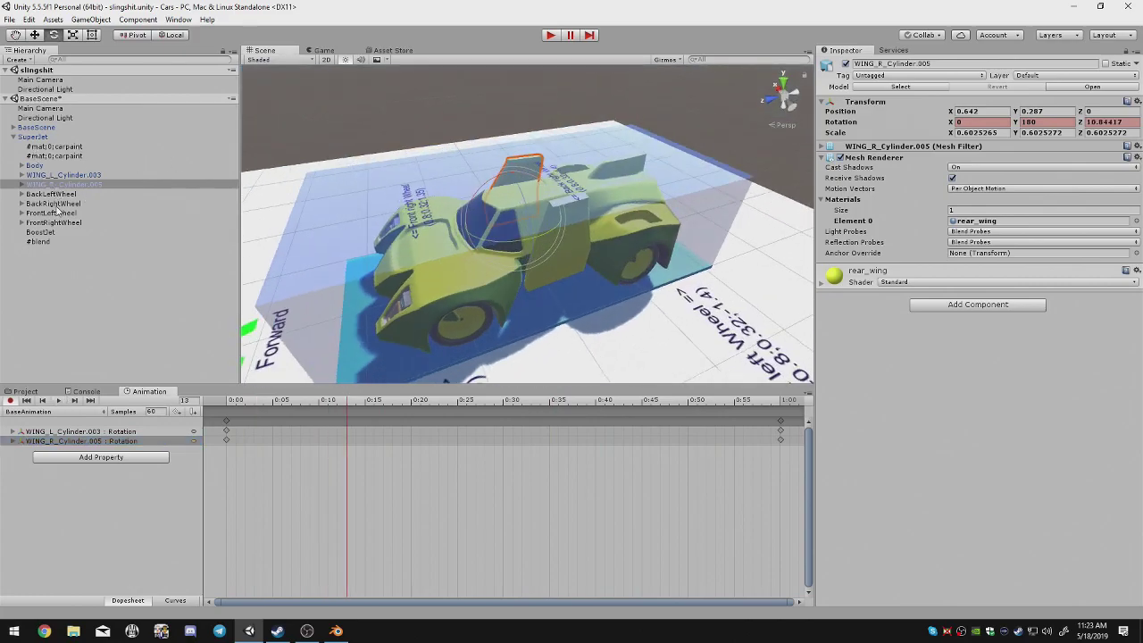
left_click(652, 192)
left_click_drag(652, 191, 602, 209, "alt")
Switch to Blender, make sure both rear wings are in the selection, and export the selected objects as FBX over superjet.fbx in RC_Studios.
key("alt+Tab")
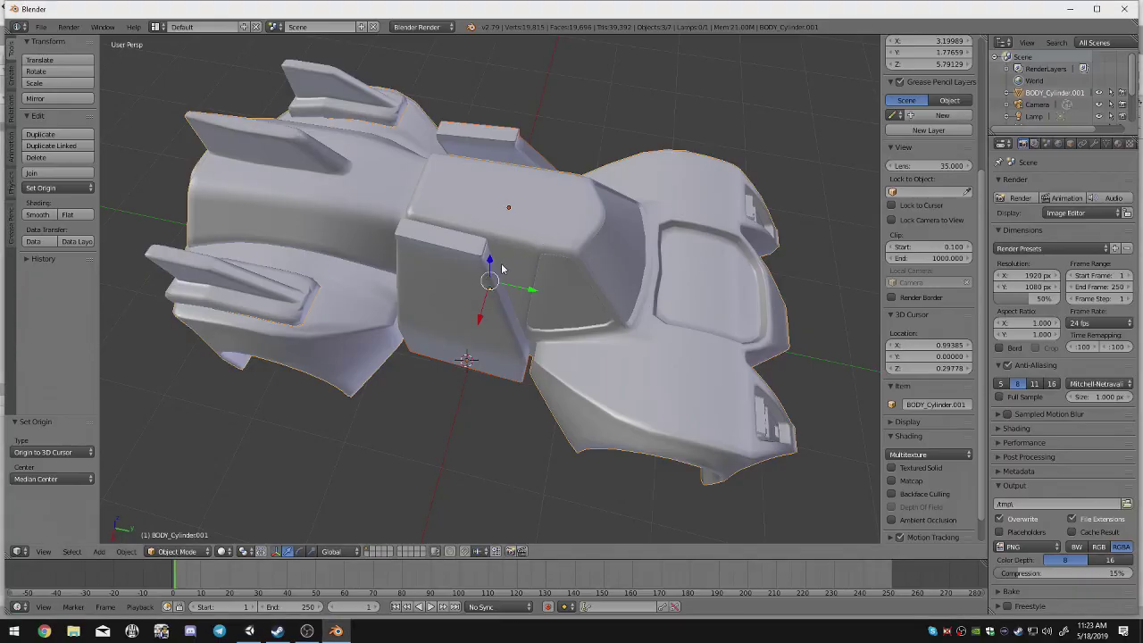
middle_click_drag(501, 263, 452, 243)
right_click(303, 265)
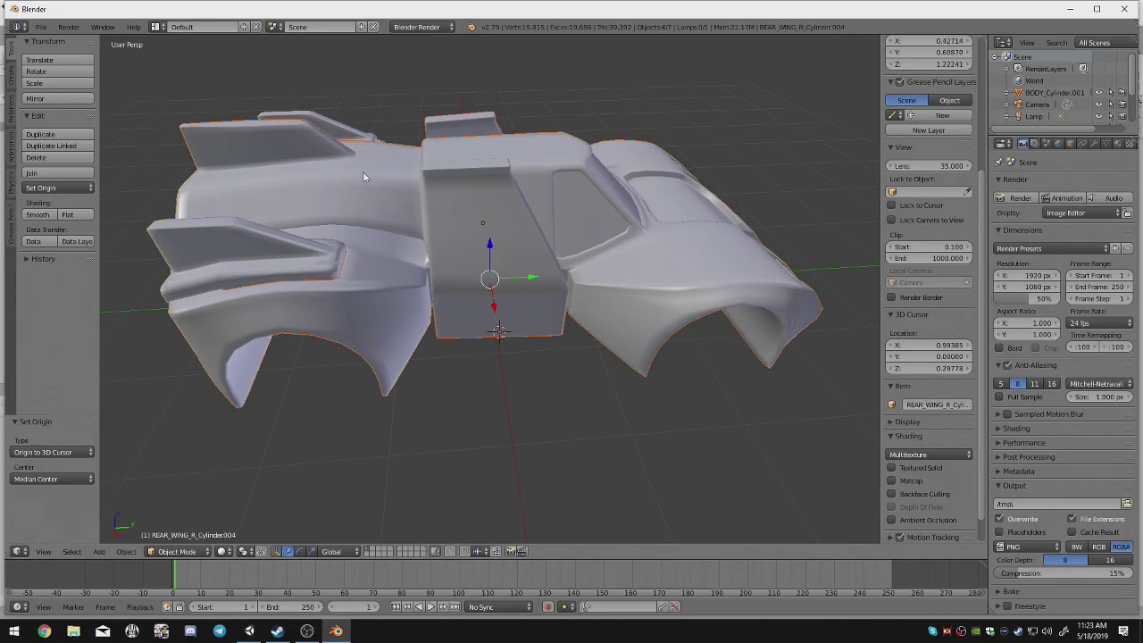
middle_click_drag(303, 264, 307, 223)
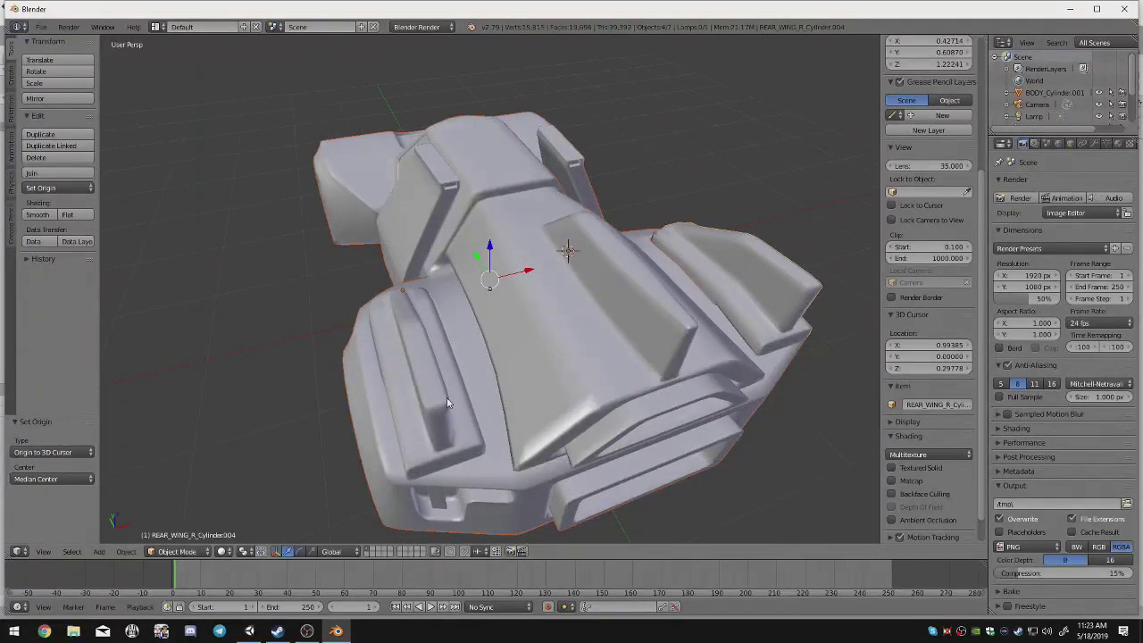
left_click(41, 27)
mouse_move(90, 265)
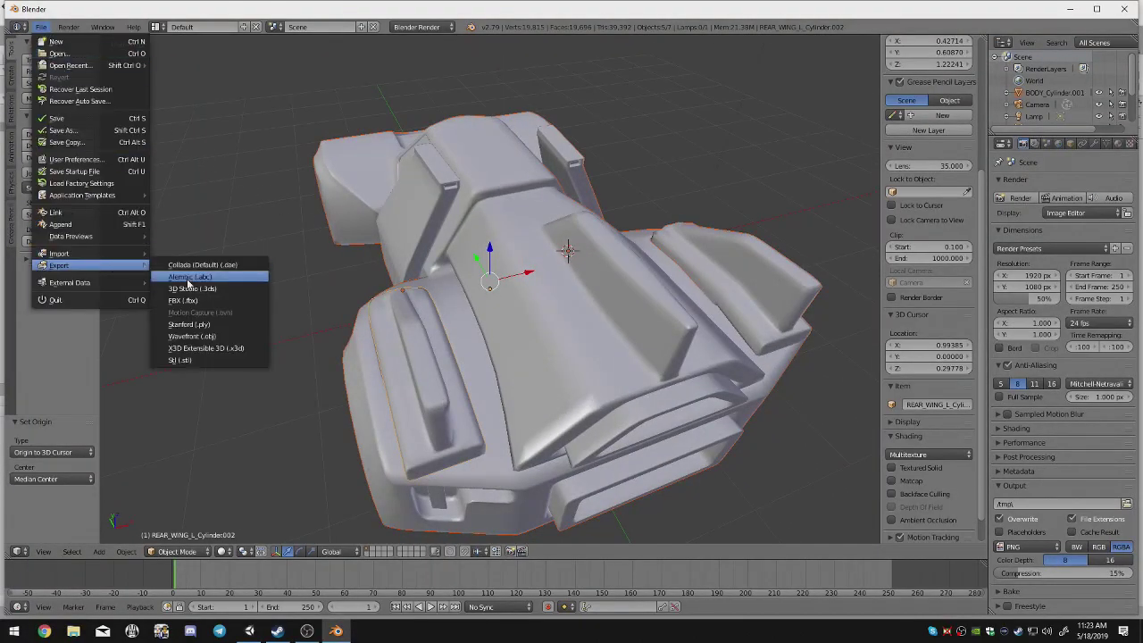
left_click(183, 300)
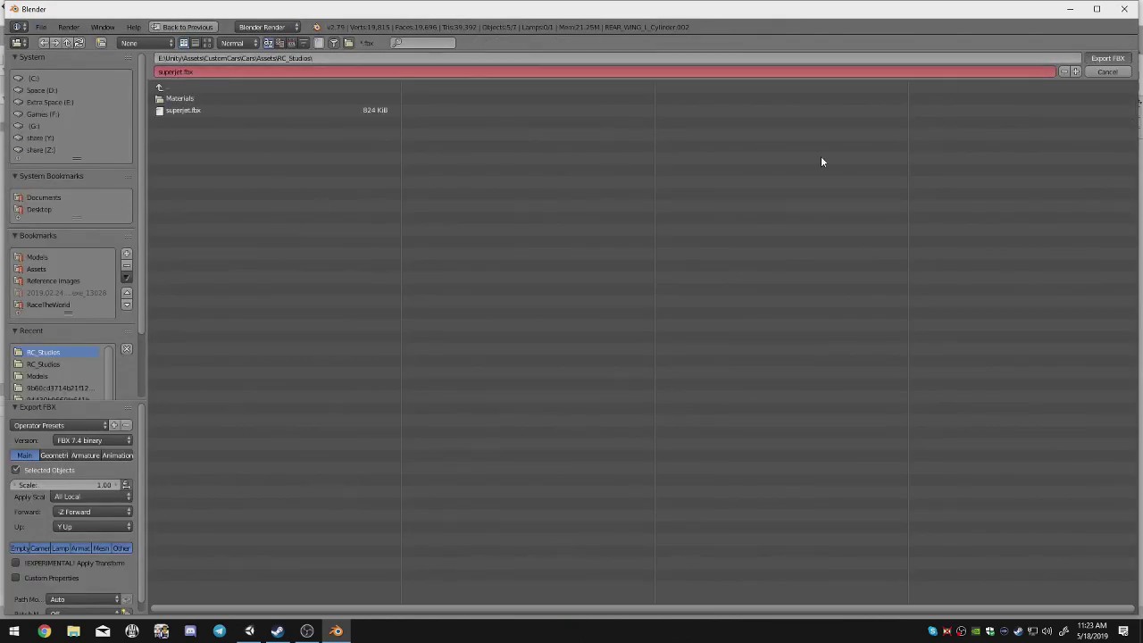
left_click(1107, 58)
Switch back to Unity and raise WingLeft to Y 0.166 at frame 30 of the BaseAnimation clip.
left_click(250, 631)
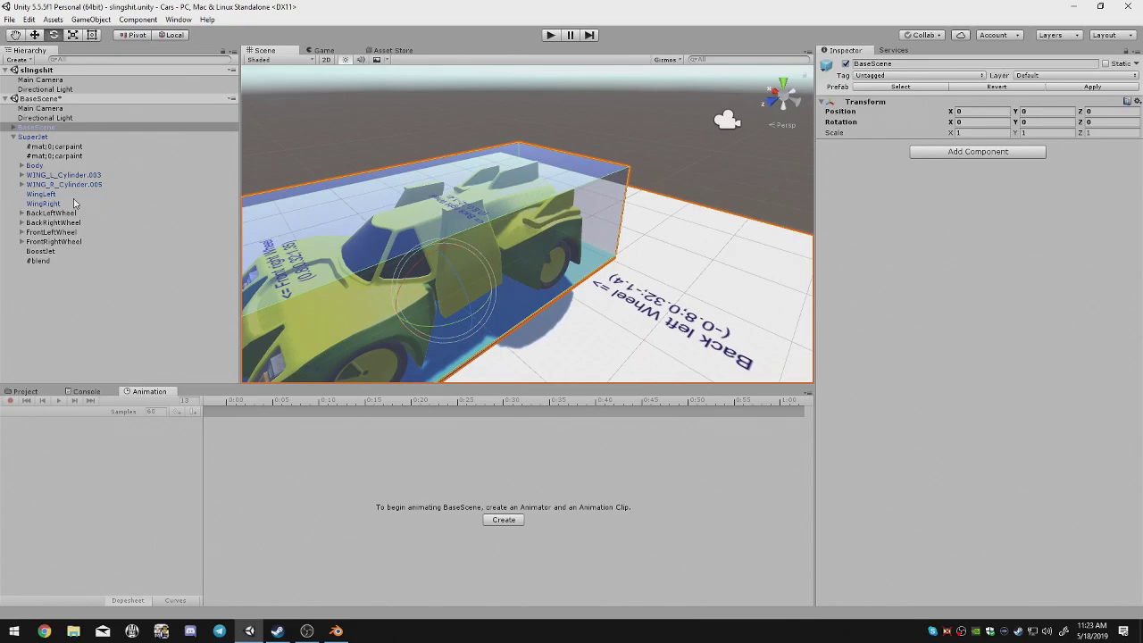
double_click(71, 194)
left_click_drag(269, 227, 450, 363, "alt")
left_click(506, 402)
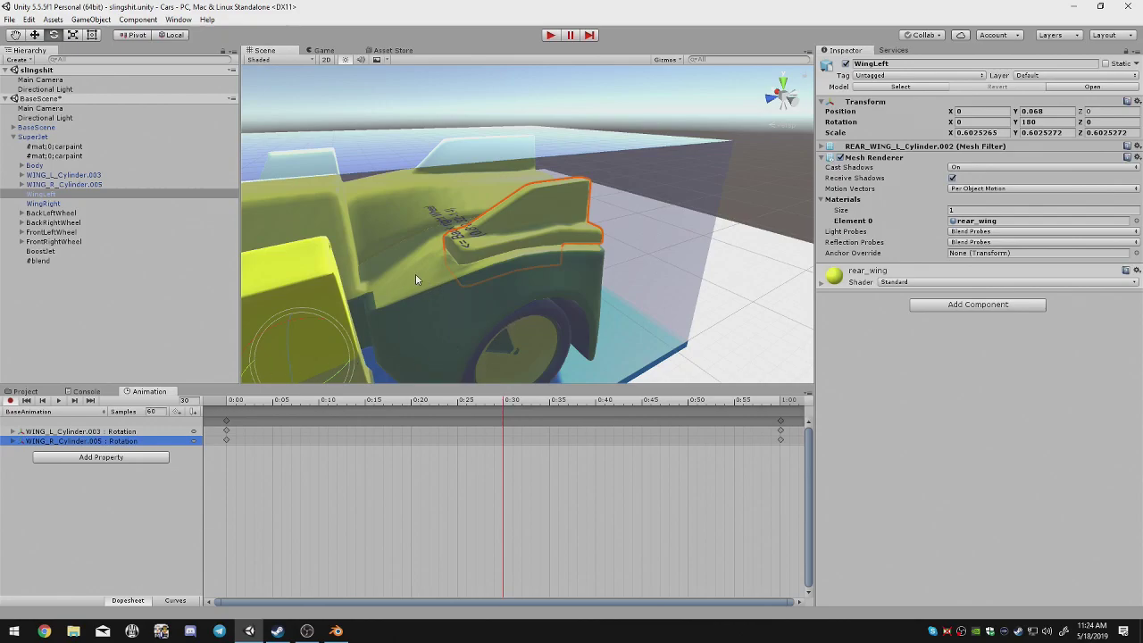
key("w")
scroll(411, 272, "down", 5)
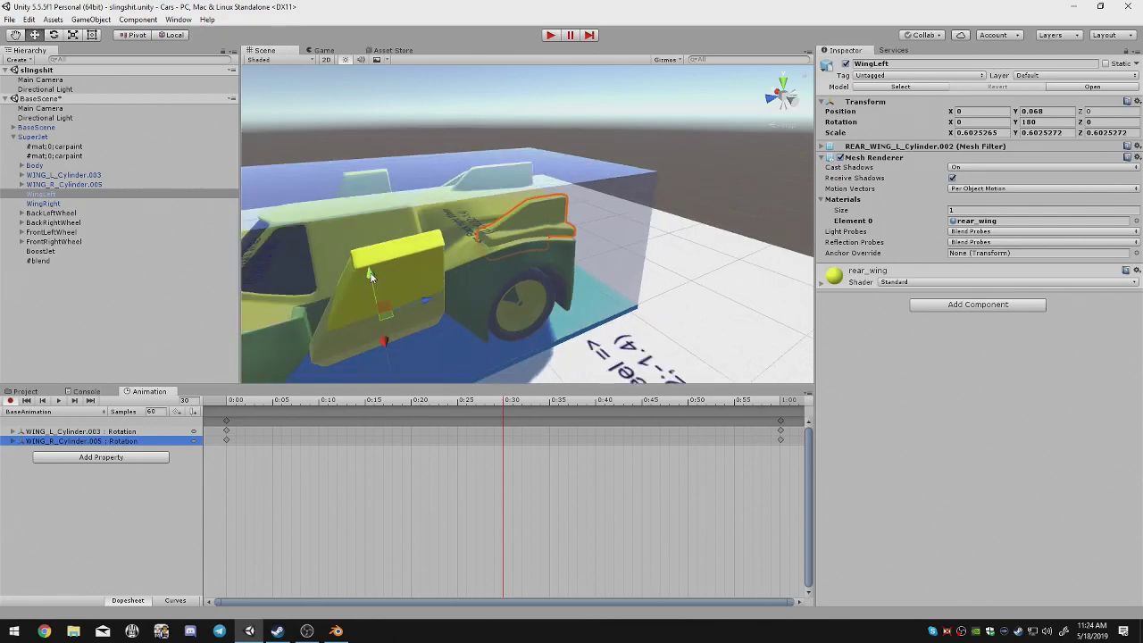
left_click_drag(371, 277, 369, 268)
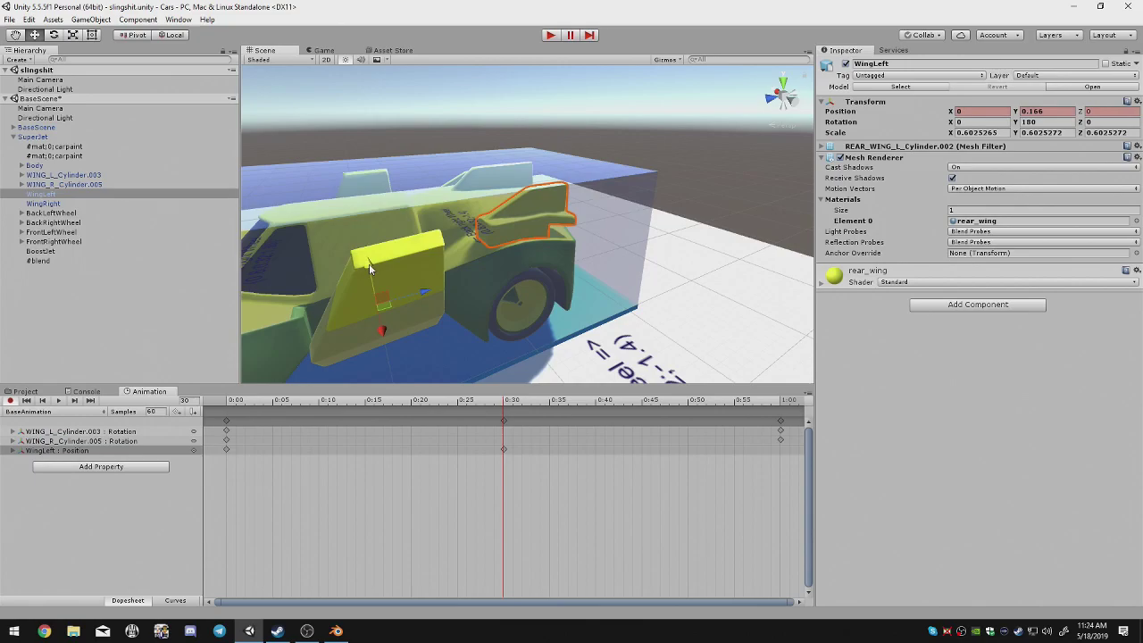
Copy WingLeft's Y position of 0.166 to WingRight at frame 30.
left_click(1062, 112)
key("ctrl+c")
left_click(104, 203)
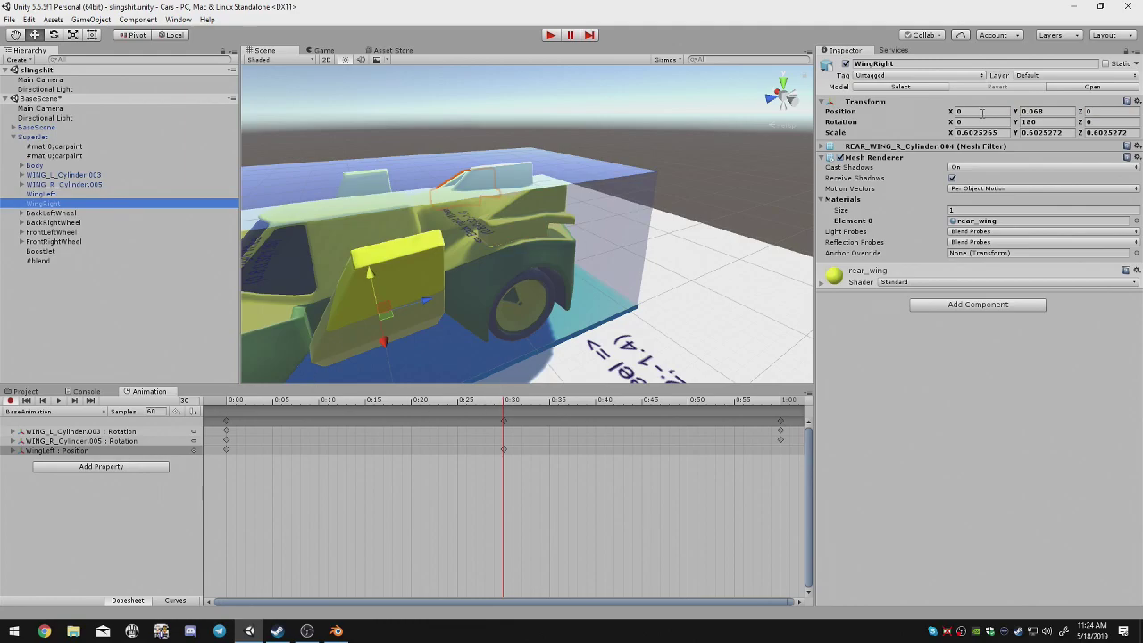
left_click(1044, 111)
key("ctrl+v")
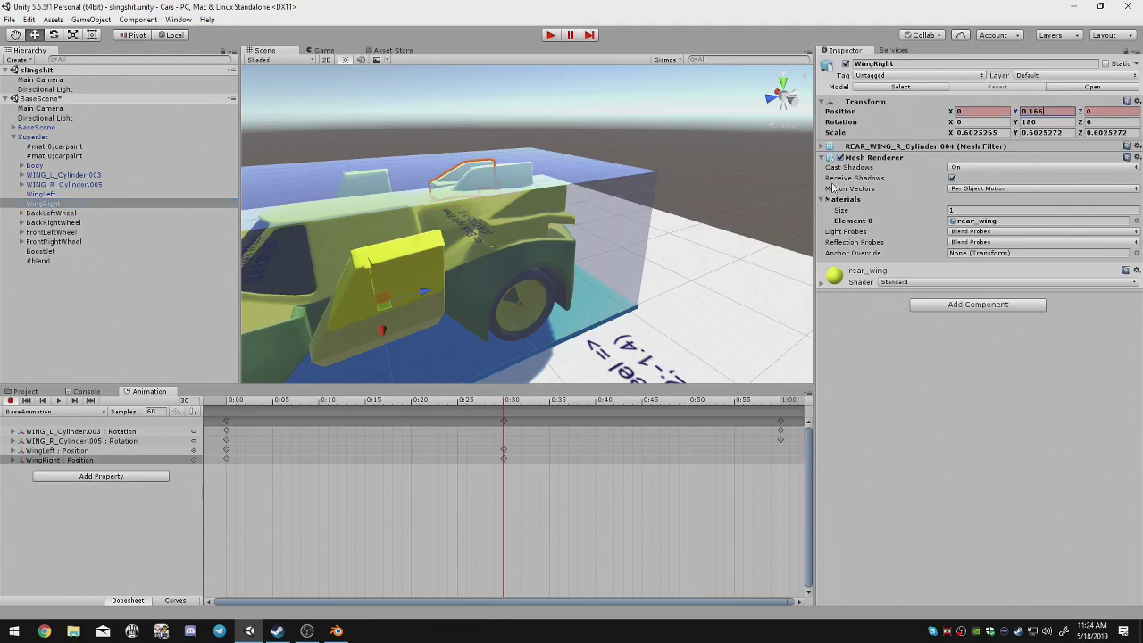
Play BaseAnimation from frame 0 to check the rear wings' lift, and leave recording mode.
left_click_drag(516, 208, 703, 191, "alt")
scroll(643, 198, "down", 3)
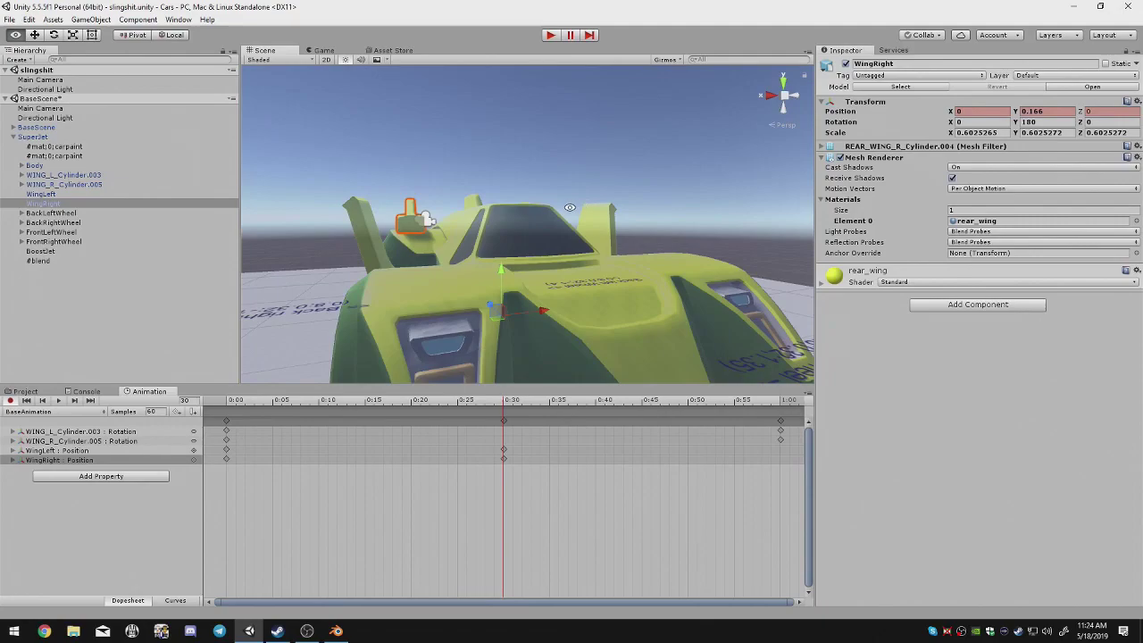
left_click_drag(570, 207, 482, 214, "alt")
left_click(58, 460)
left_click(225, 410)
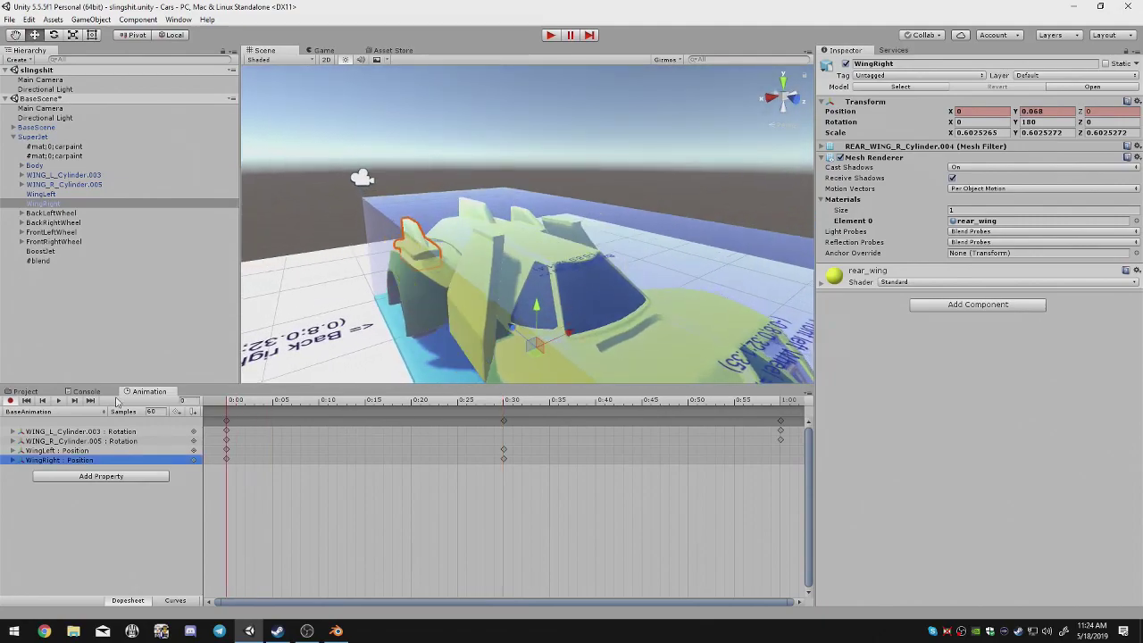
left_click(58, 401)
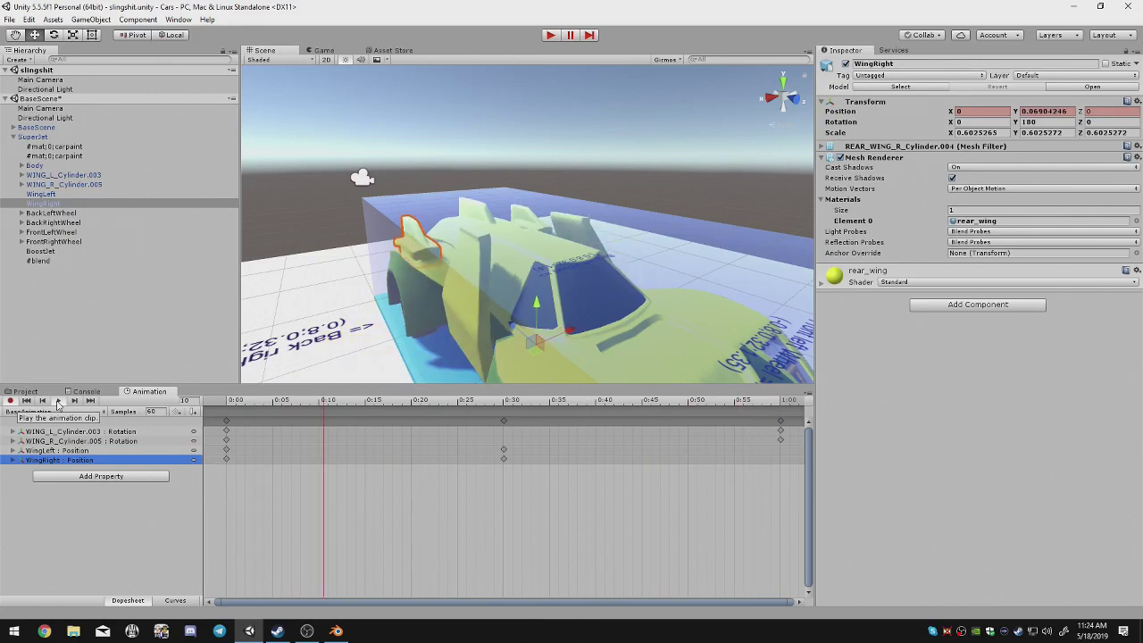
left_click(58, 405)
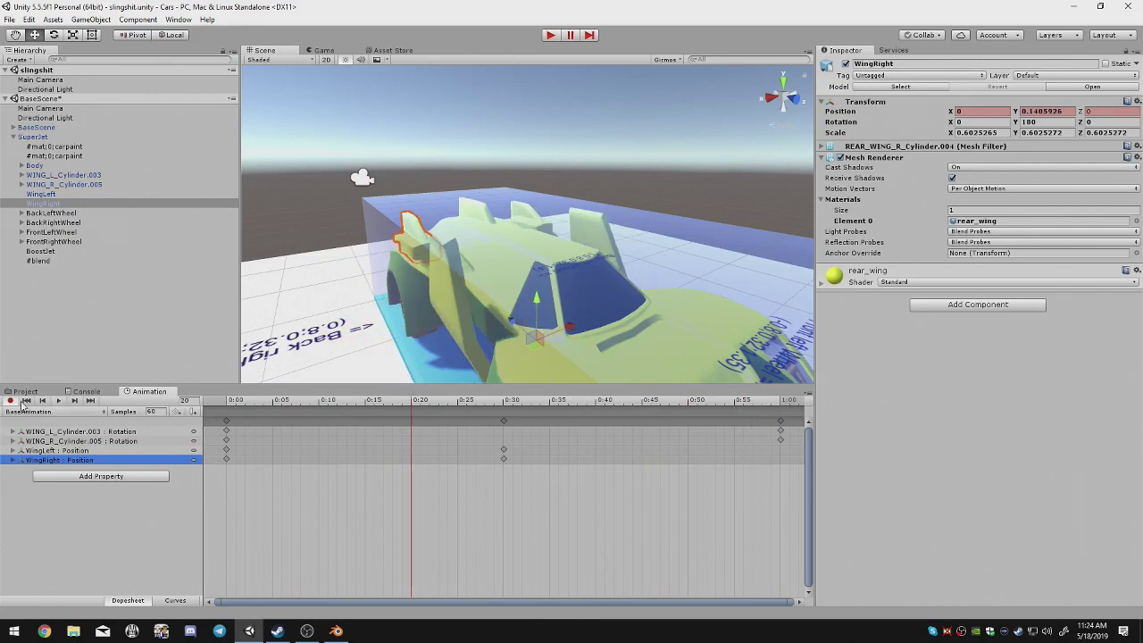
left_click(13, 402)
Save the SuperJet object from the scene as a prefab in the RC_Studios folder.
left_click(24, 394)
scroll(376, 316, "down", 6)
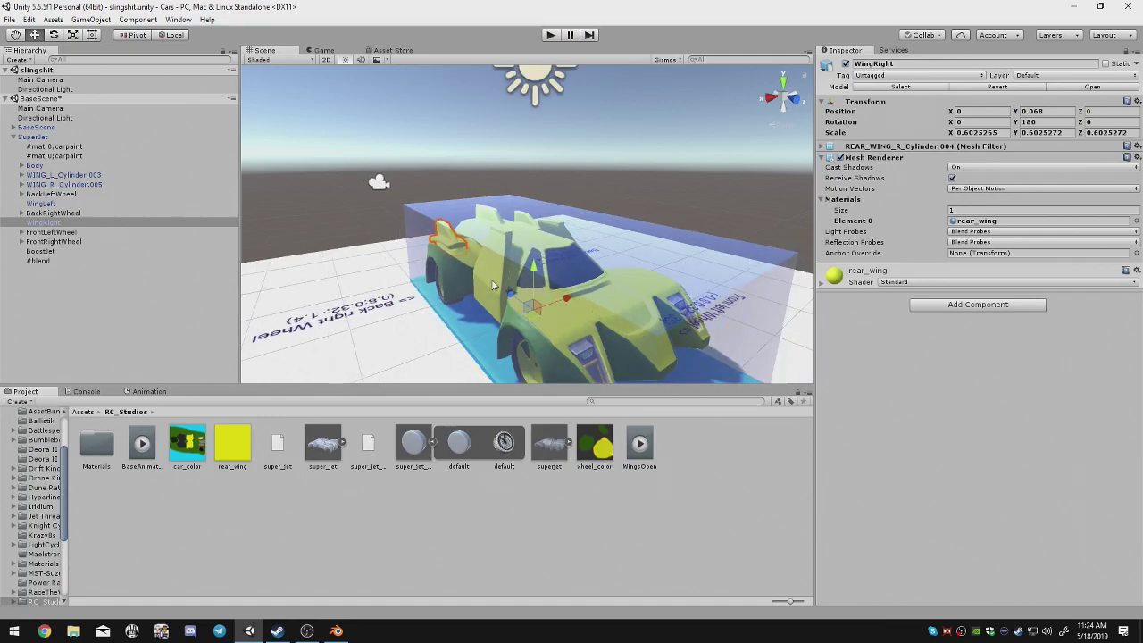
left_click(55, 139)
left_click_drag(757, 206, 143, 189, "alt")
left_click_drag(60, 140, 688, 479)
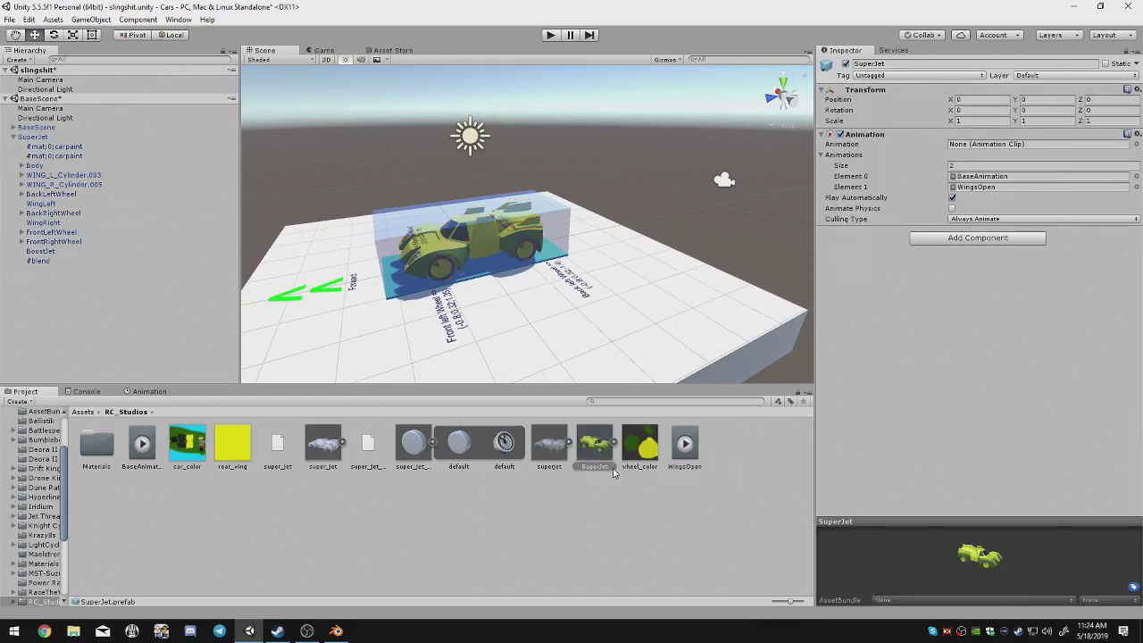
Assign the SuperJet prefab to a new asset bundle named superjet.
left_click(962, 599)
left_click(960, 586)
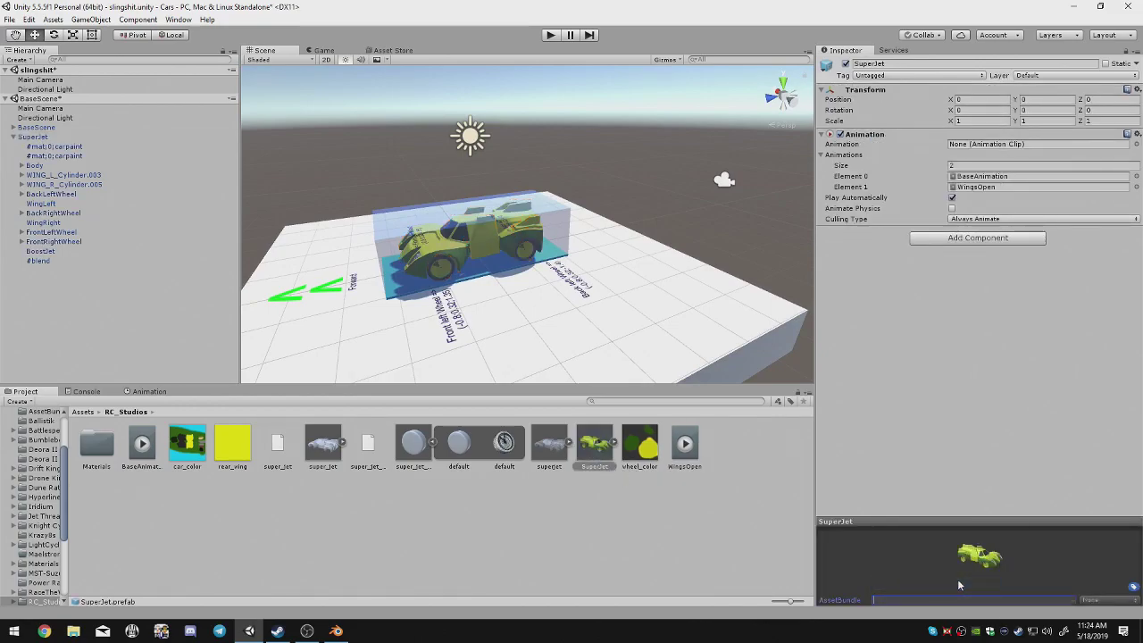
type("superjet")
key("Return")
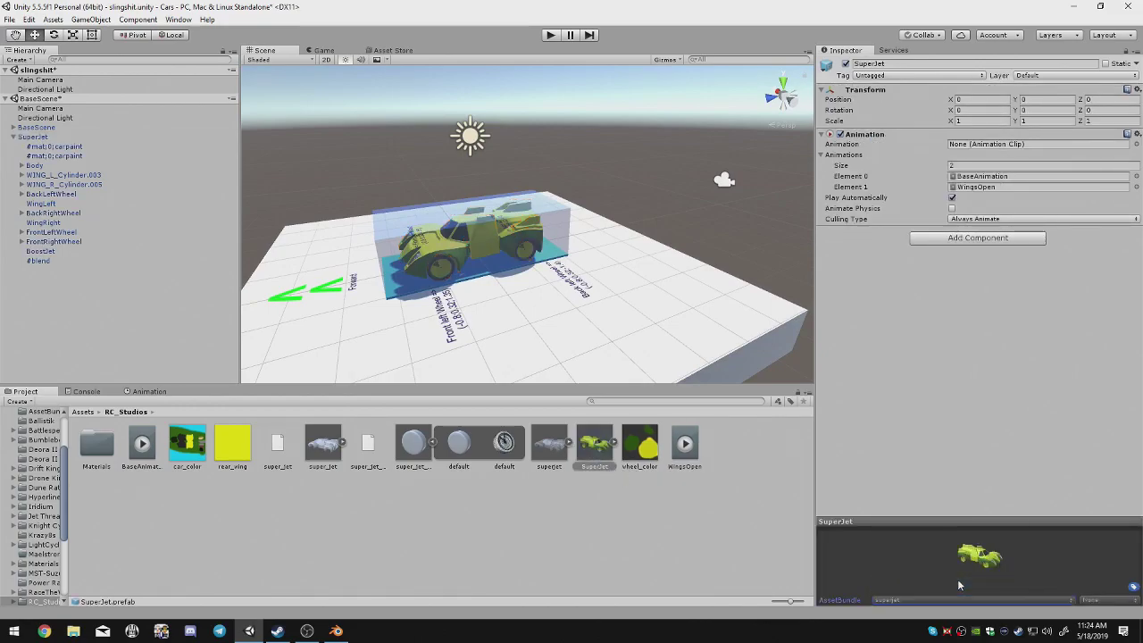
right_click(595, 464)
left_click(626, 446)
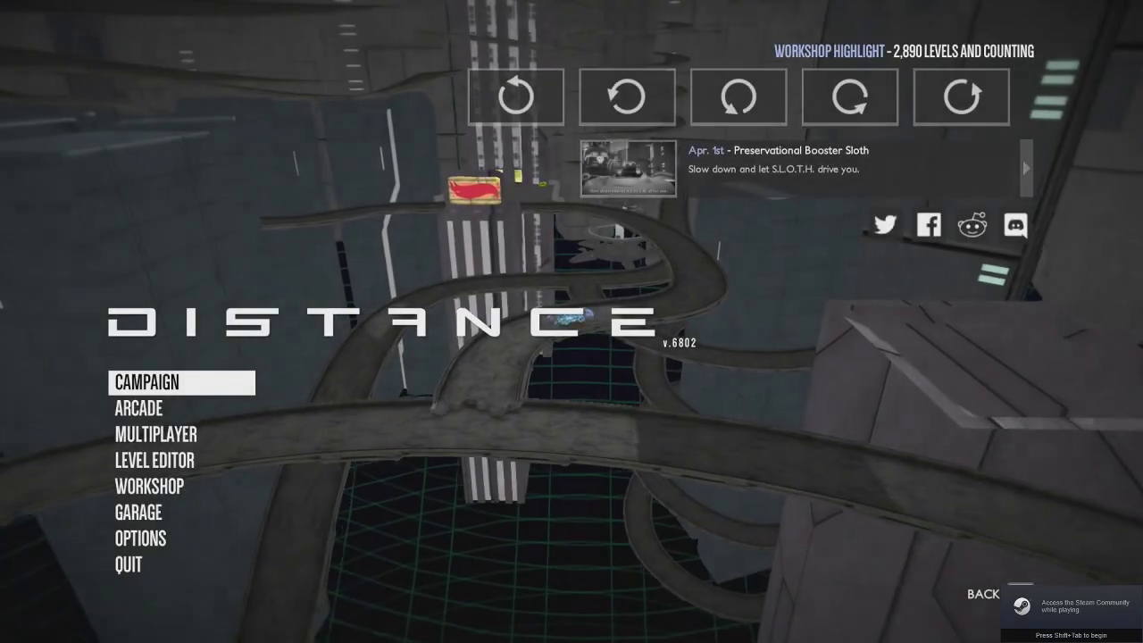
In the Distance game, start the Chroma level in Arcade Sprint mode and test-drive the custom car.
key("Down")
key("Return")
key("Return")
key("Right")
key("Right")
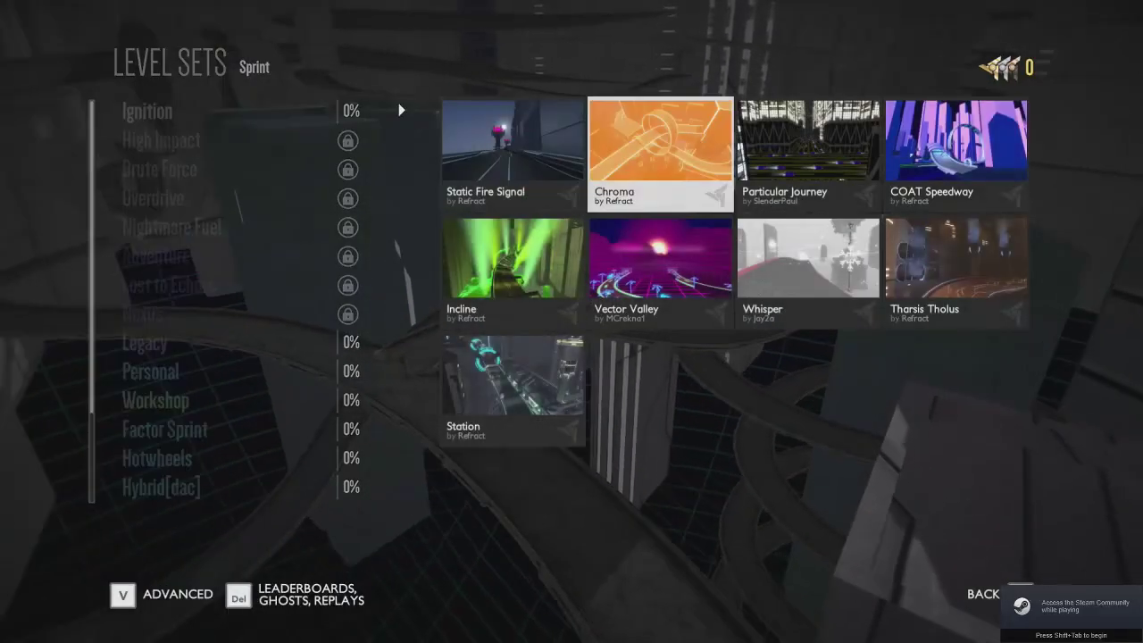
key("Return")
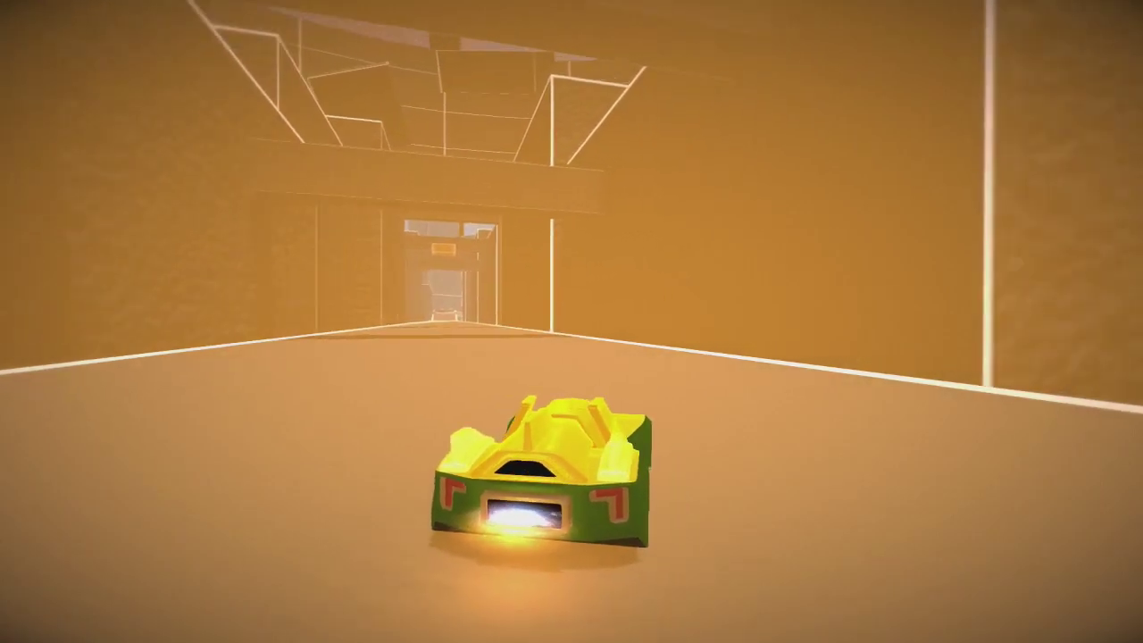
key("s")
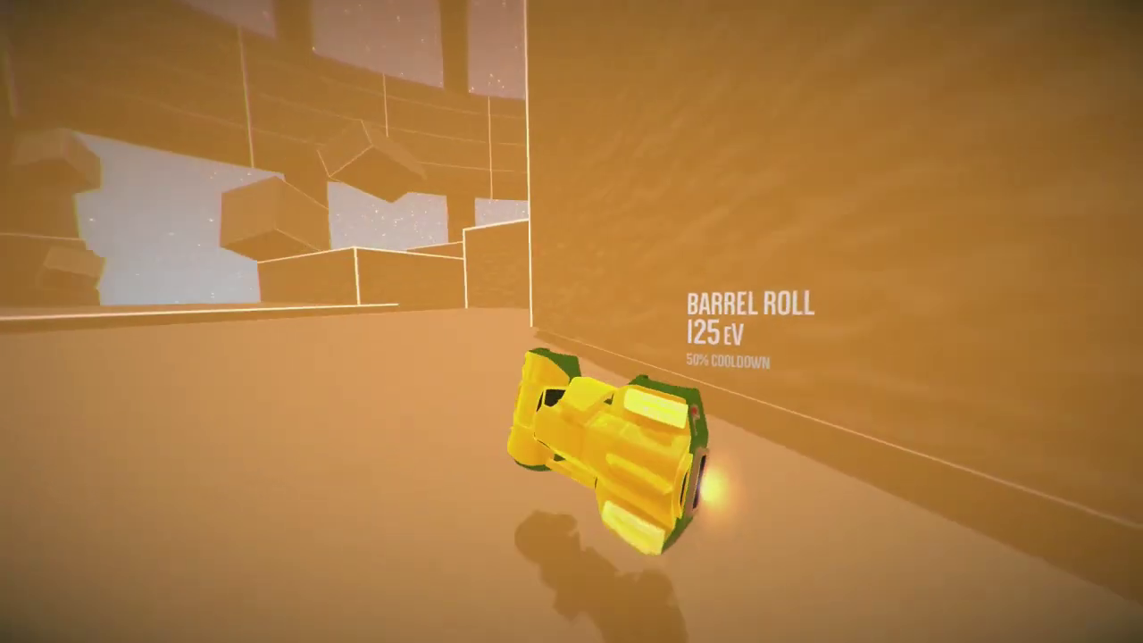
key("w")
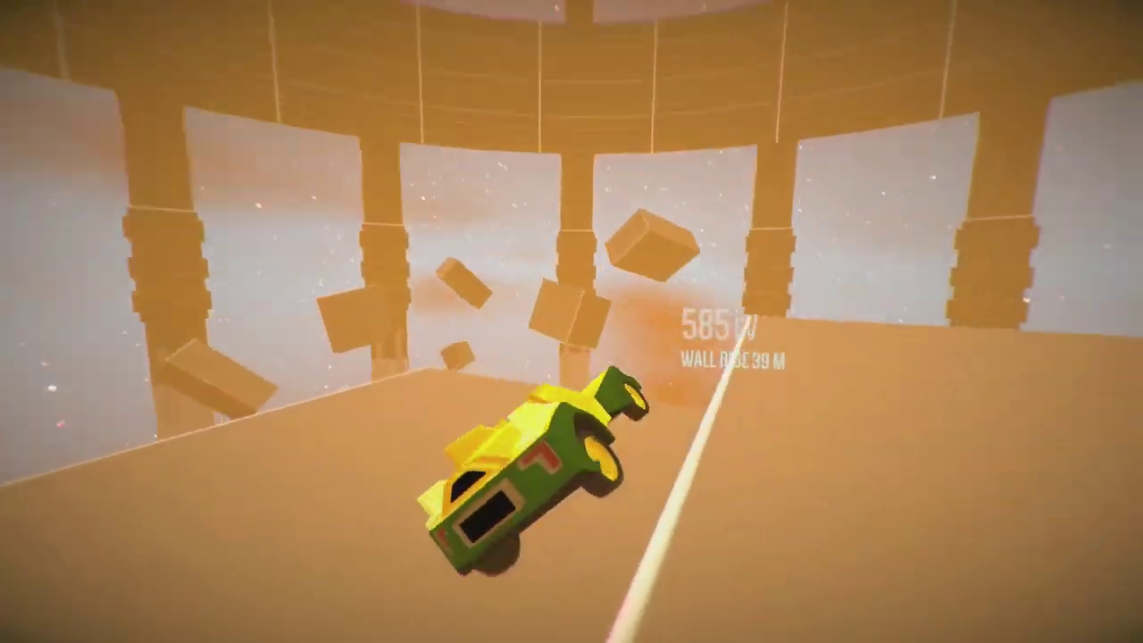
key("Escape")
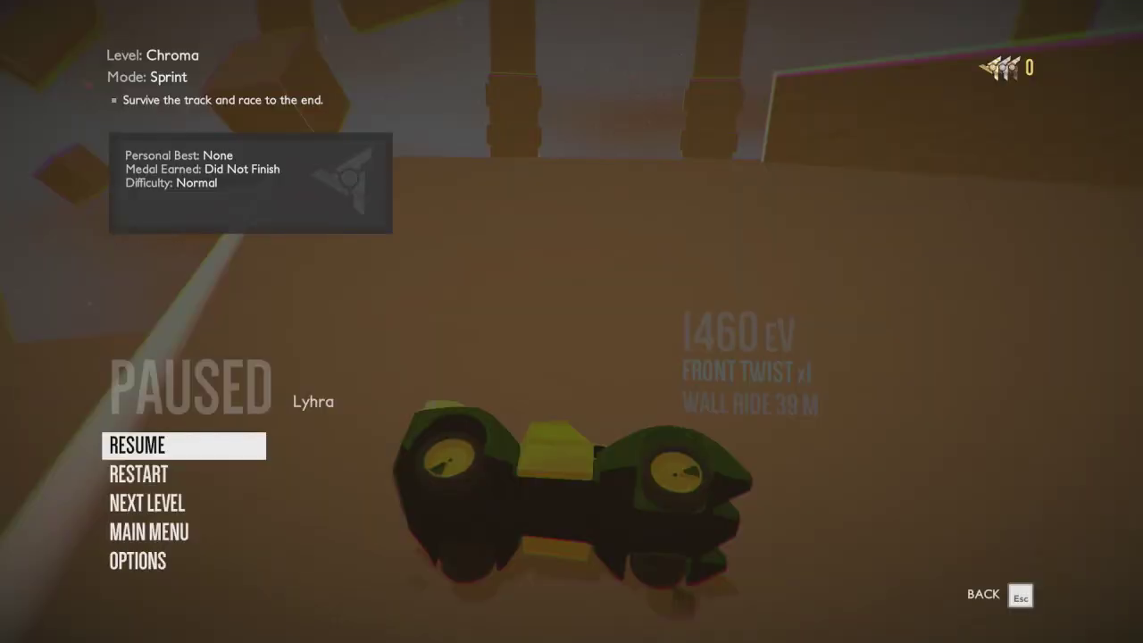